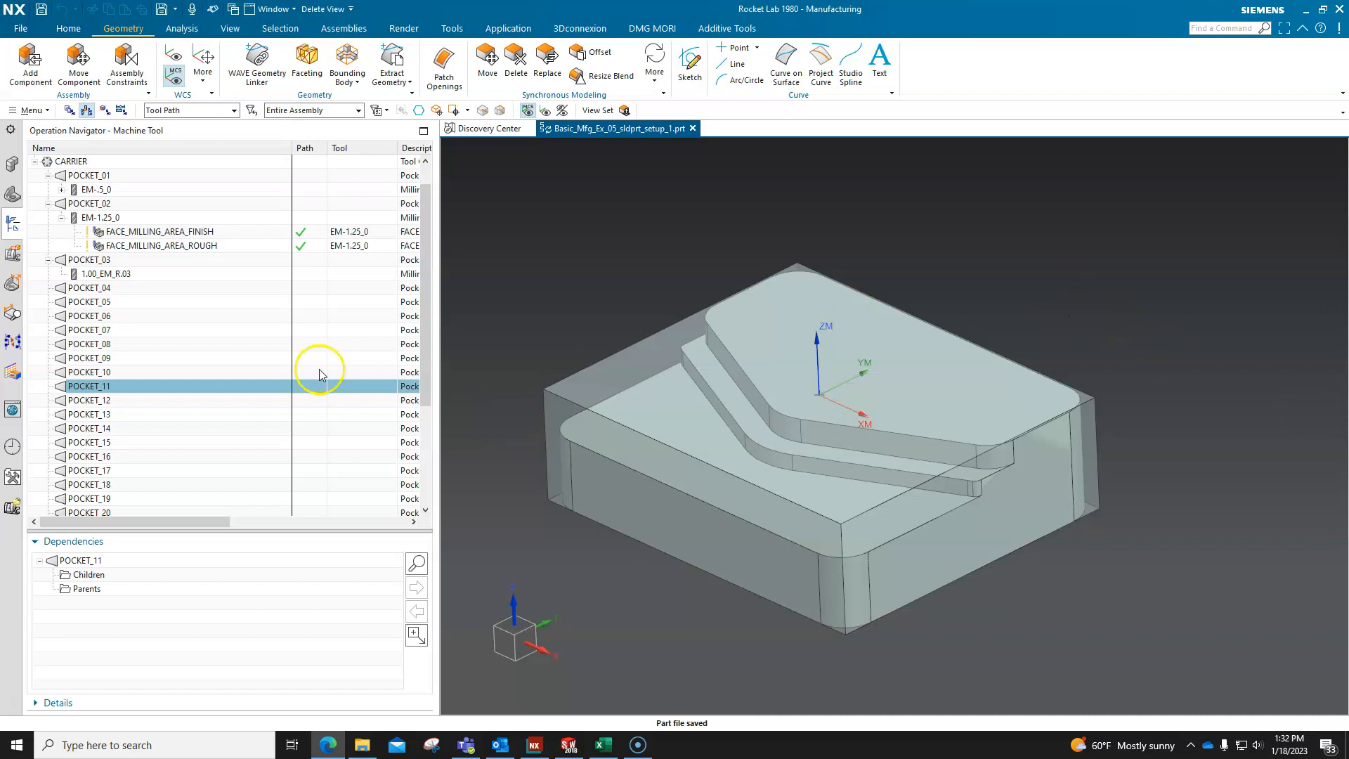
Display the Operation Navigator in Program Order View.
click(73, 114)
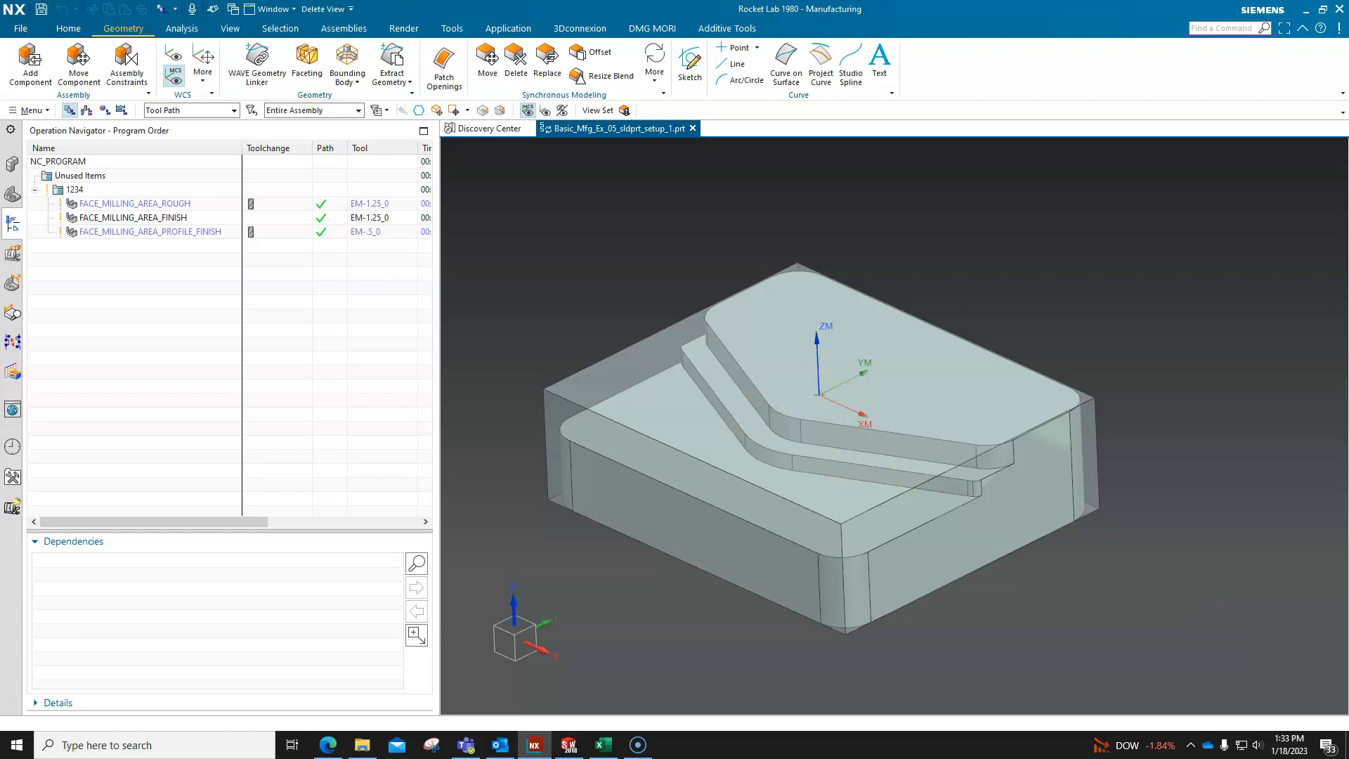
key(alt+Tab)
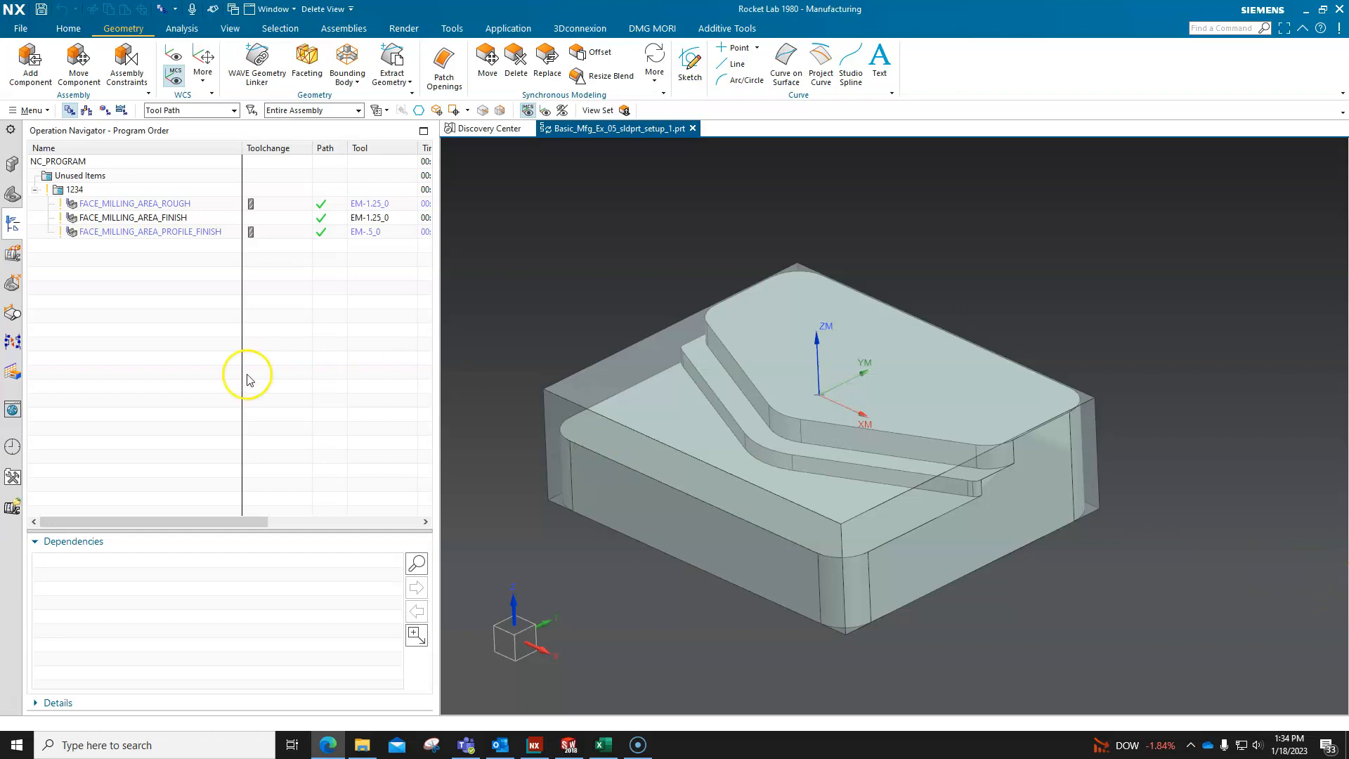
Configure the navigator columns so that Time comes directly after Geometry, and widen the navigator to show all columns.
right_click(151, 154)
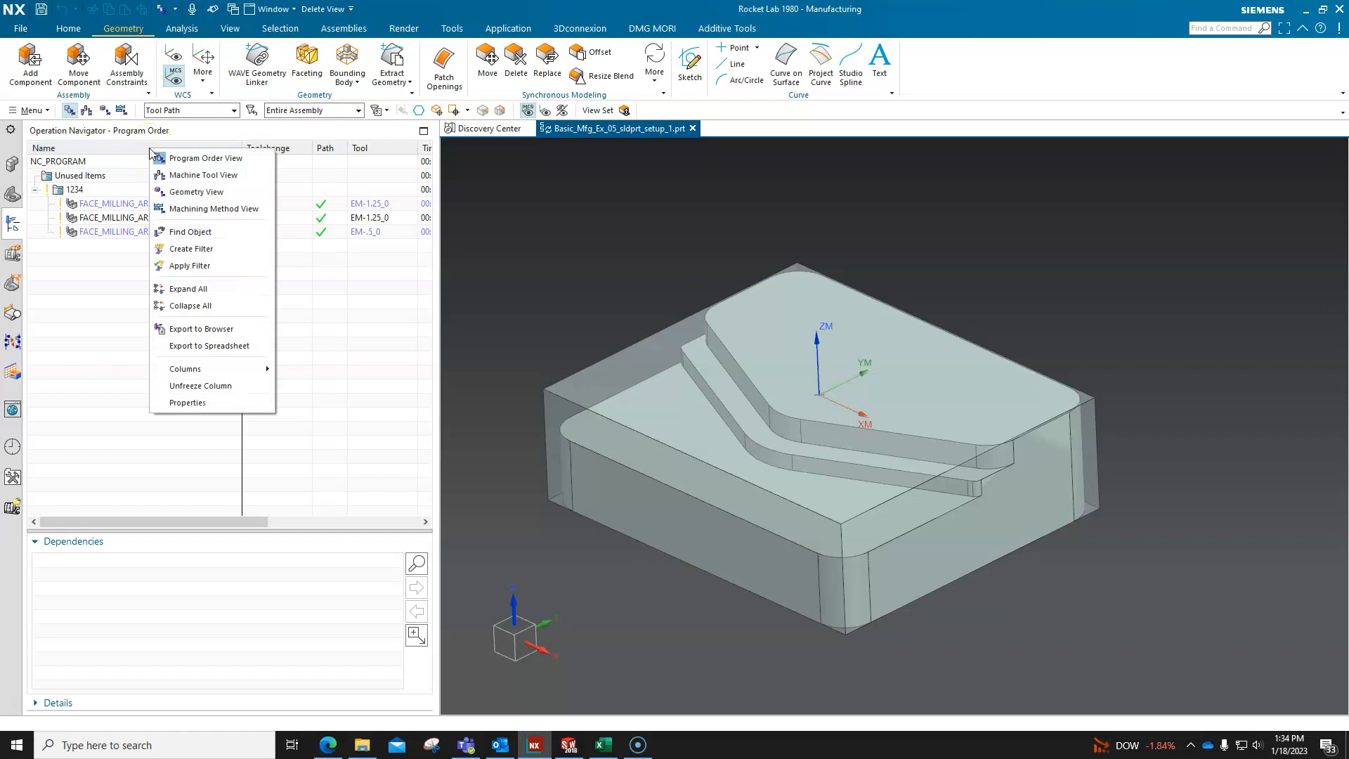
click(215, 367)
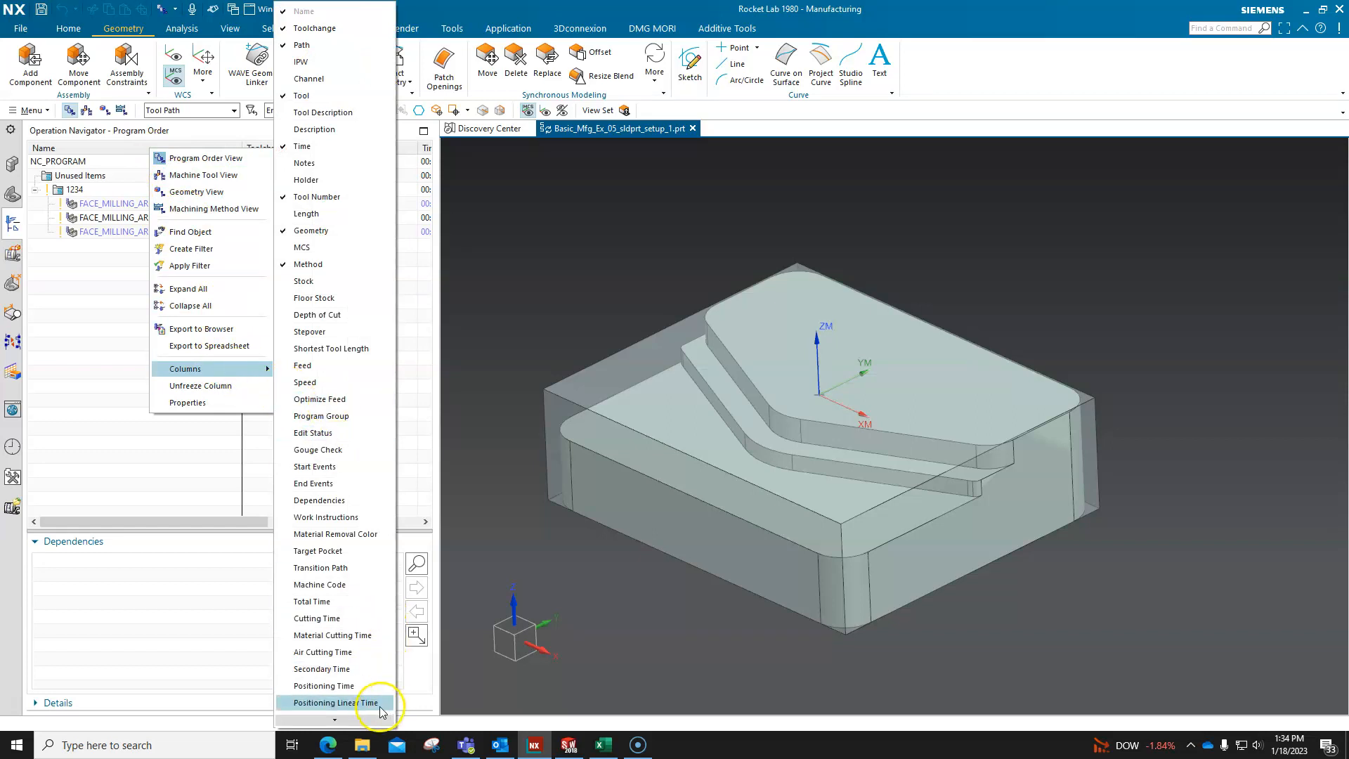
click(351, 719)
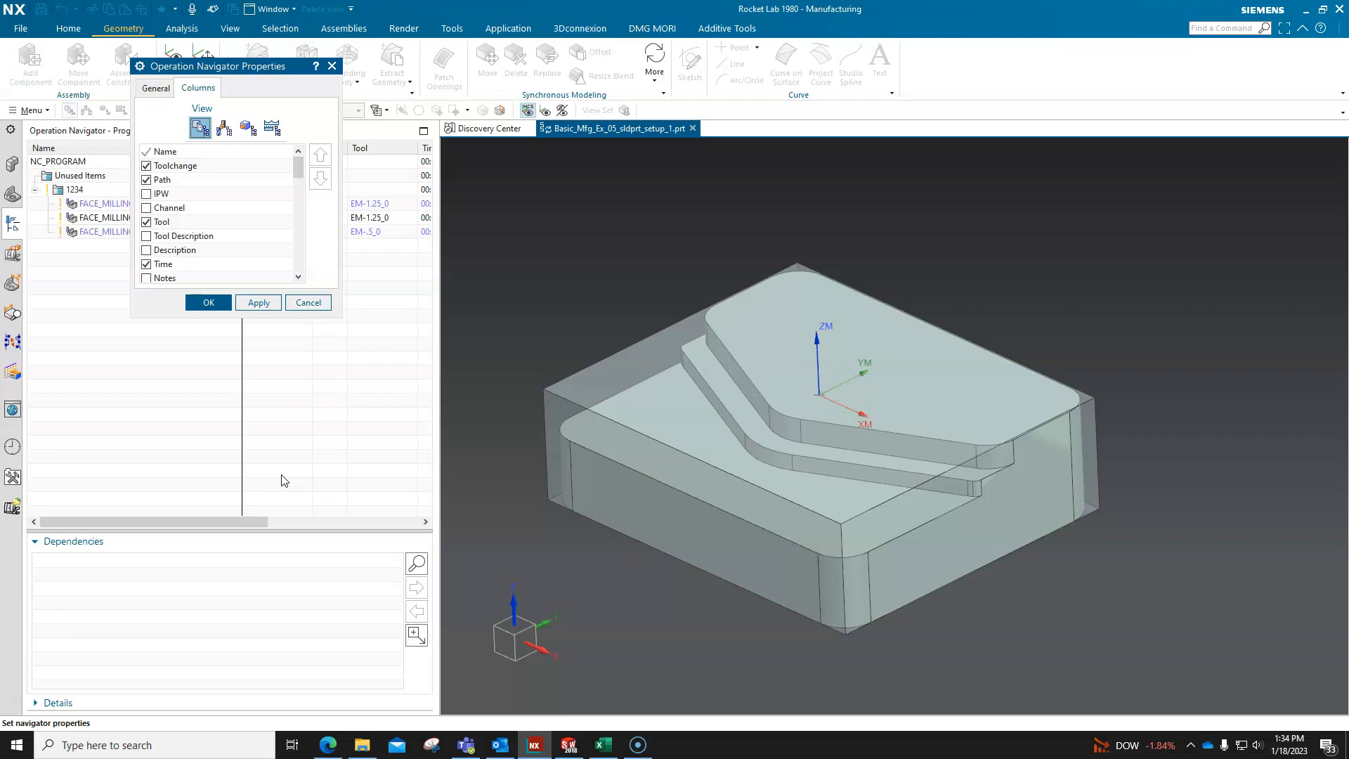
click(156, 265)
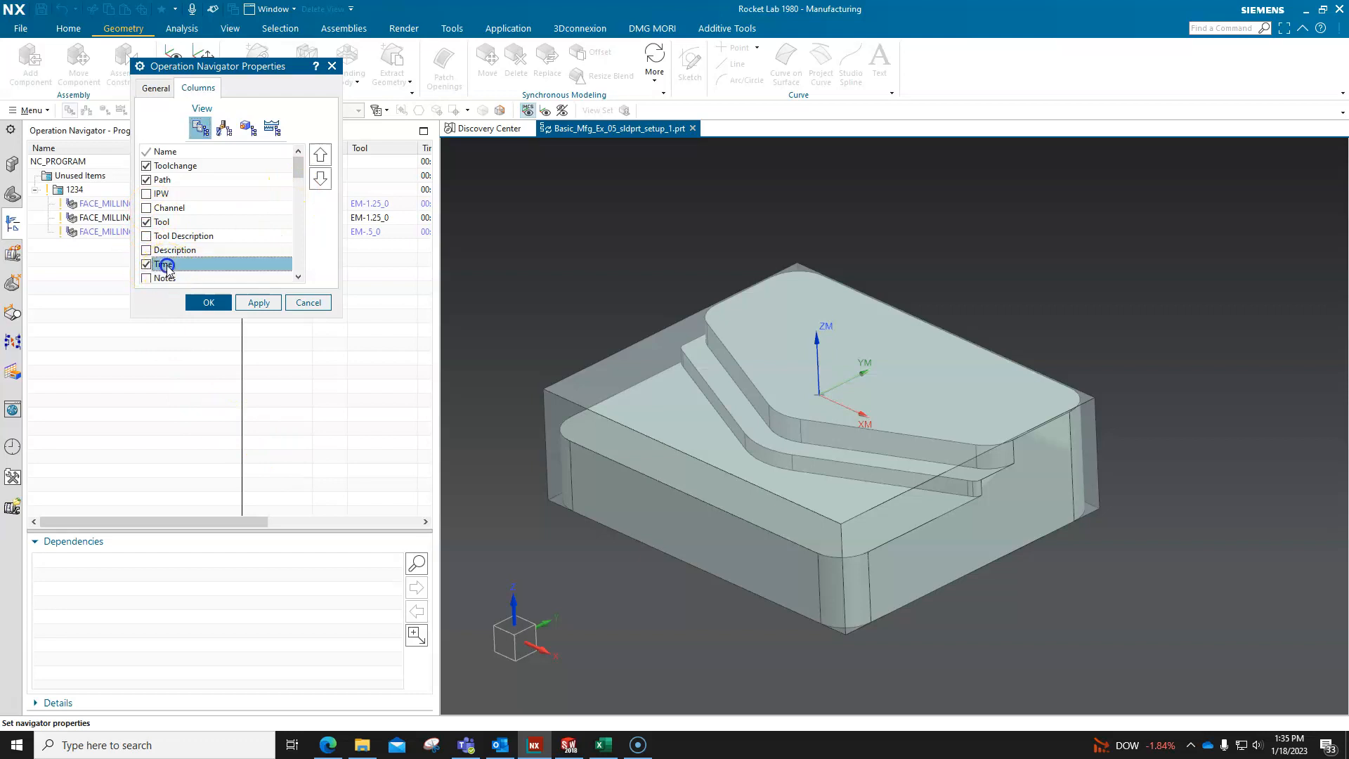
click(148, 263)
click(148, 264)
click(320, 179)
click(321, 180)
click(321, 180)
click(321, 180)
click(321, 179)
click(321, 182)
click(321, 158)
click(321, 158)
click(321, 179)
click(321, 179)
click(321, 178)
click(321, 158)
click(320, 158)
click(222, 303)
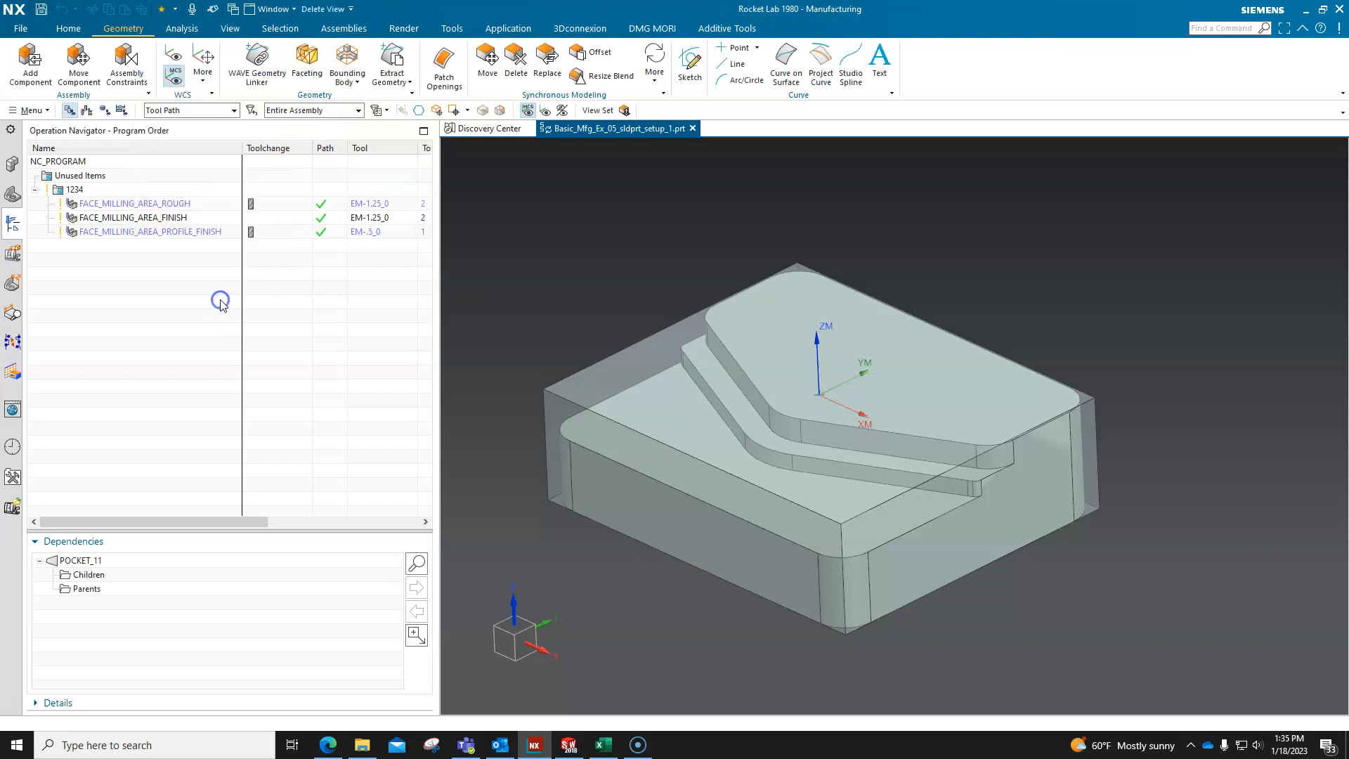
drag(441, 282, 777, 270)
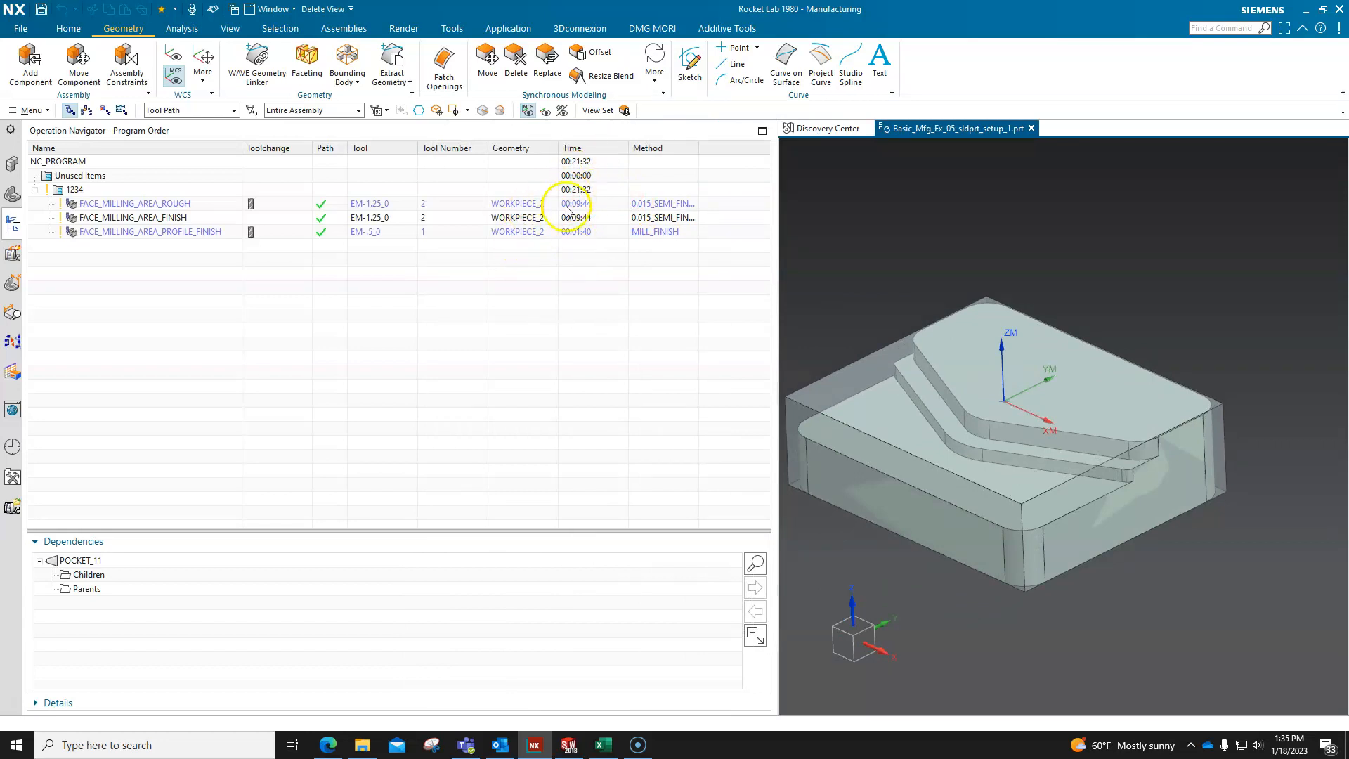
Reorder the Program Order View columns so that Time comes directly after Name, and apply the configuration.
right_click(188, 149)
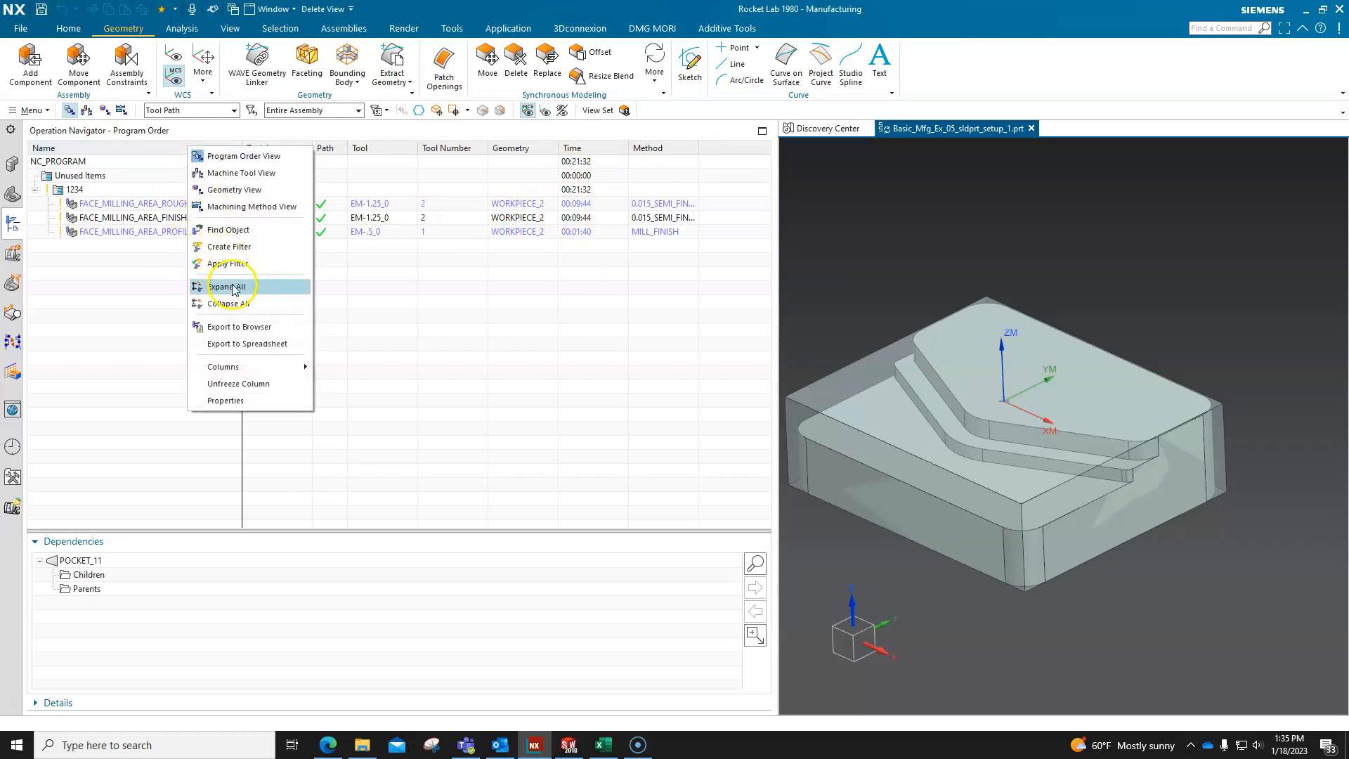
mouse_move(222, 366)
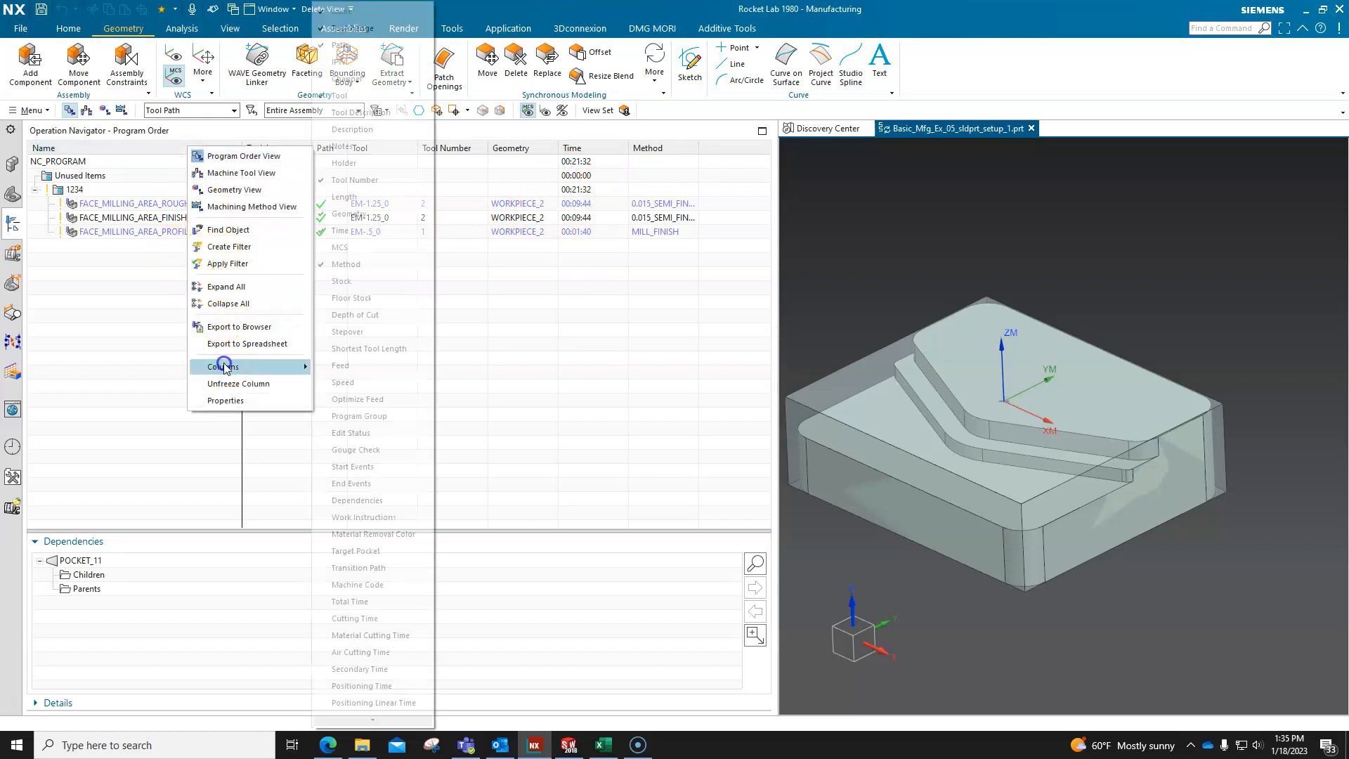
mouse_move(378, 721)
click(378, 722)
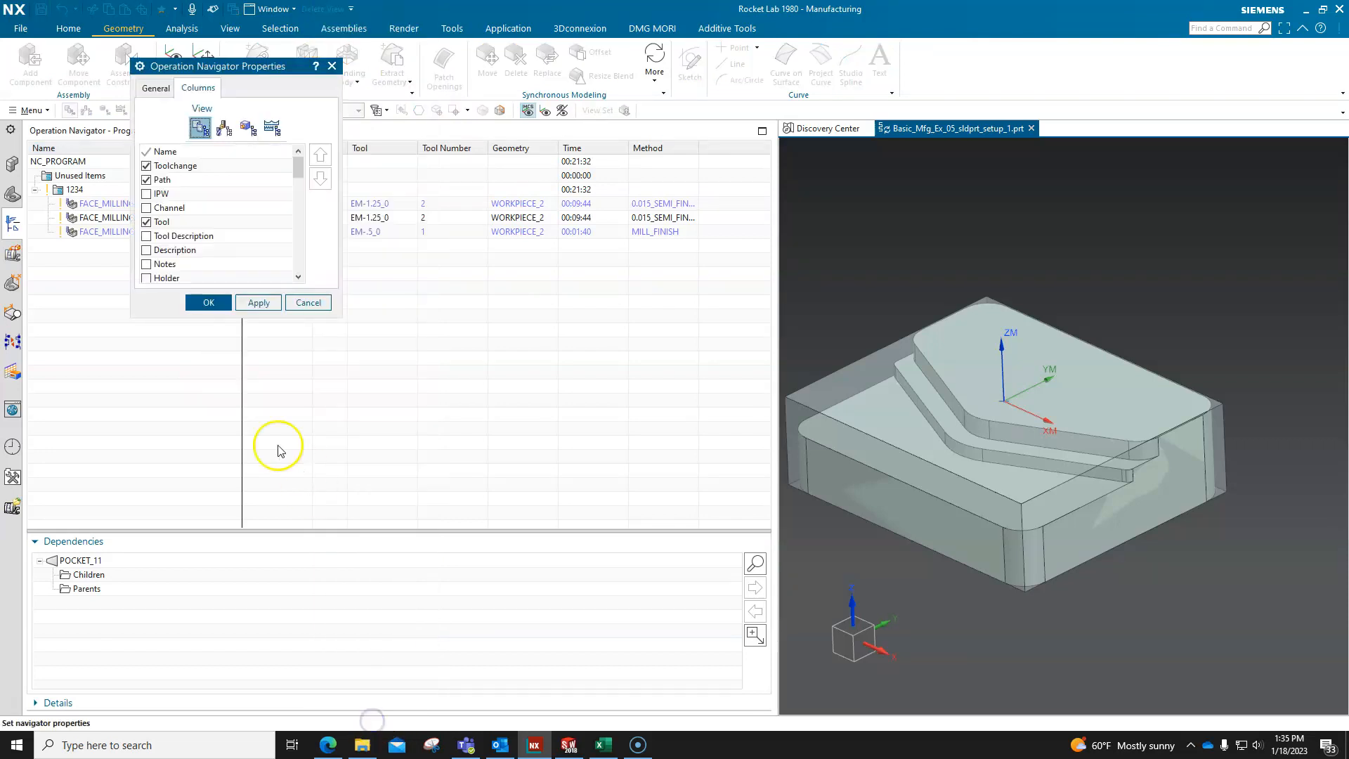
click(298, 277)
click(298, 277)
click(298, 278)
click(298, 278)
click(186, 221)
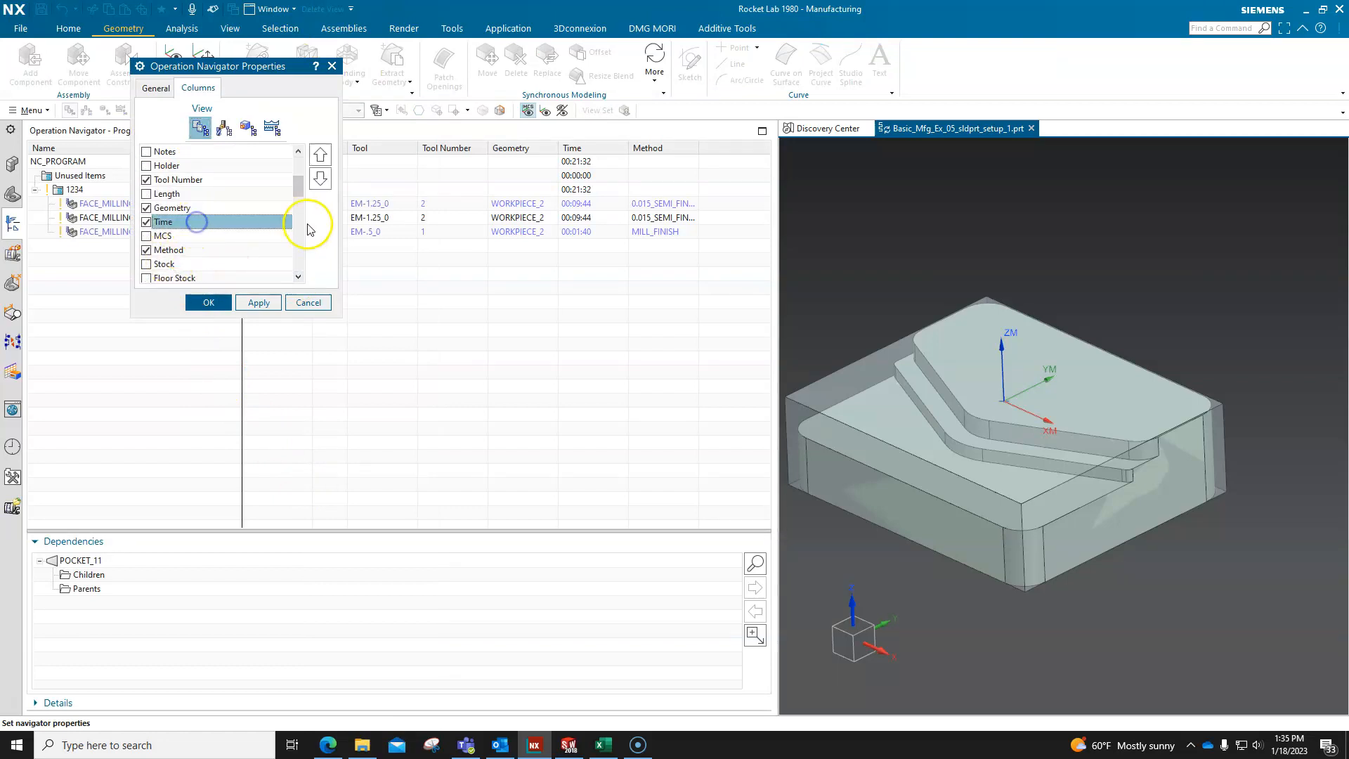
click(320, 154)
click(320, 155)
click(320, 154)
click(321, 155)
click(321, 154)
click(320, 155)
click(320, 155)
click(320, 155)
click(320, 155)
click(320, 154)
click(321, 154)
click(321, 155)
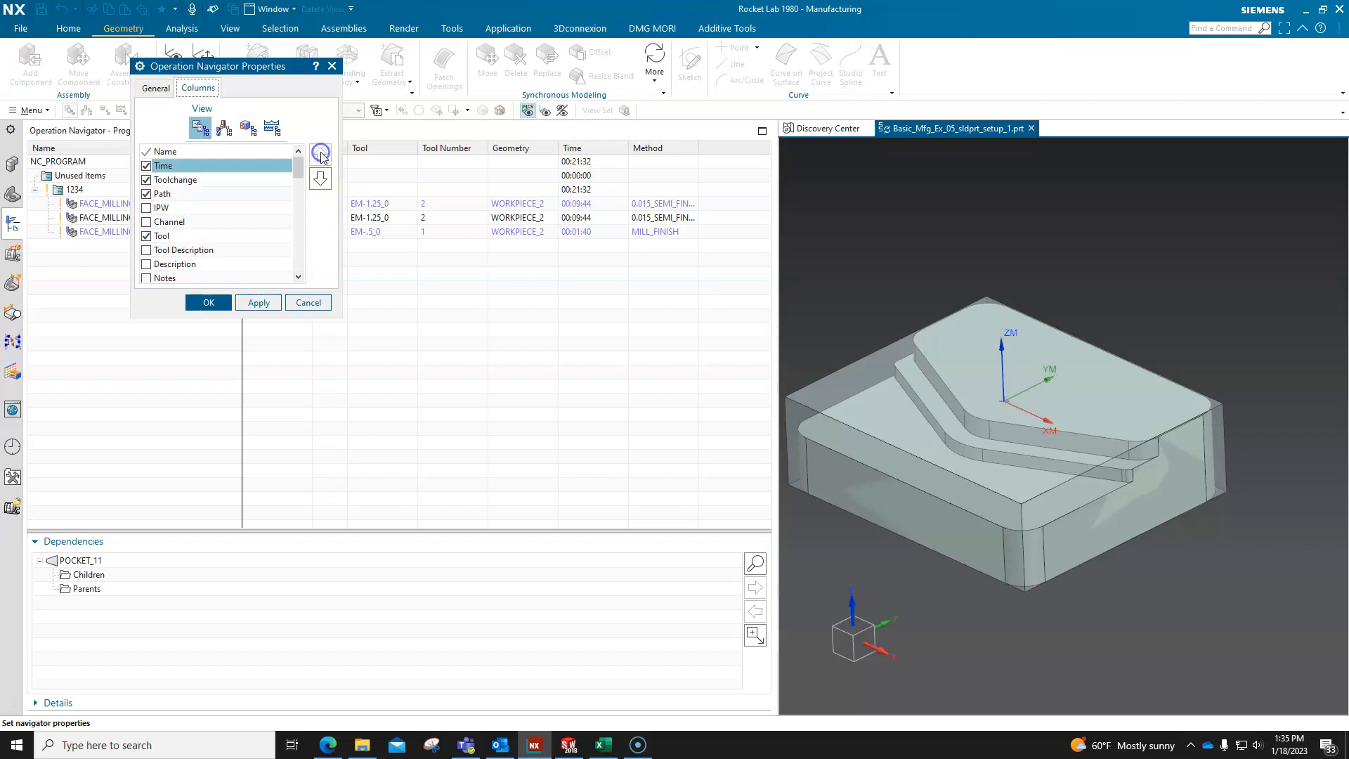
click(270, 302)
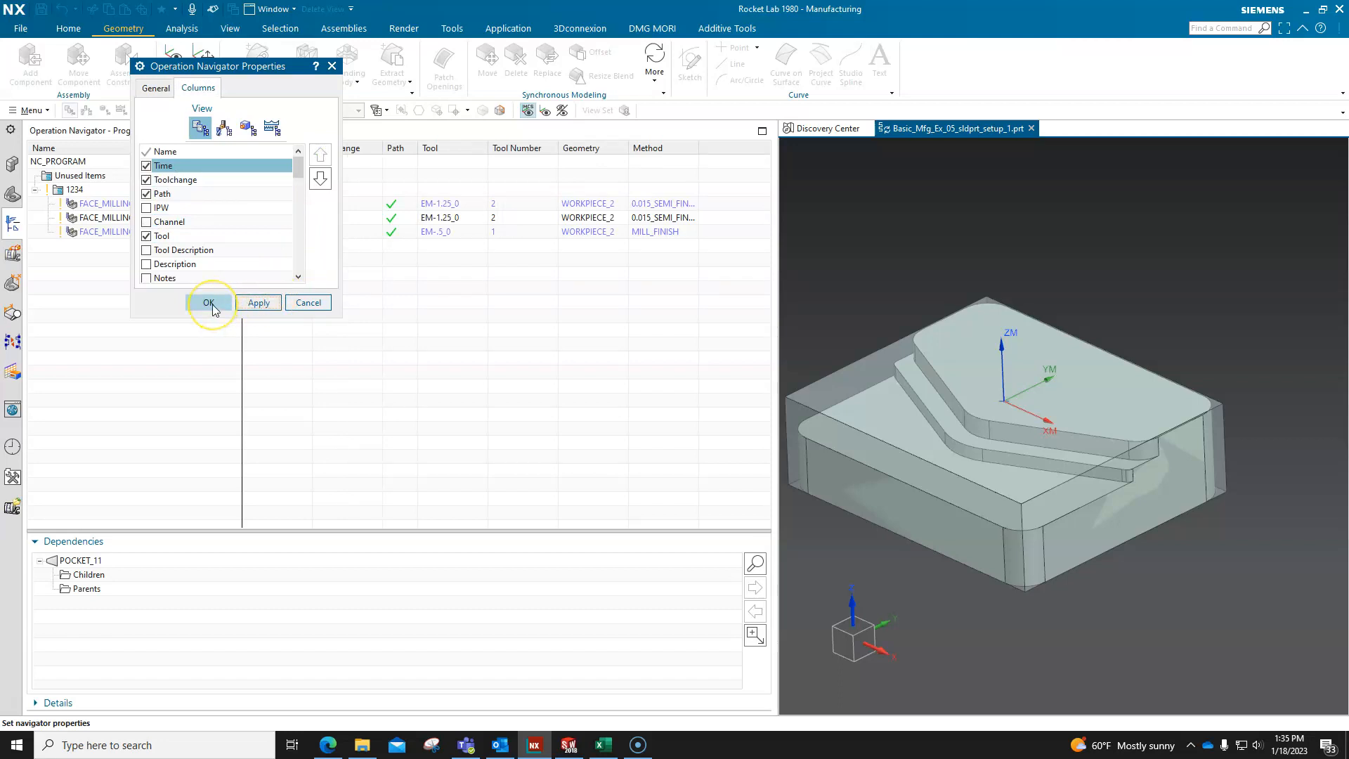
click(211, 303)
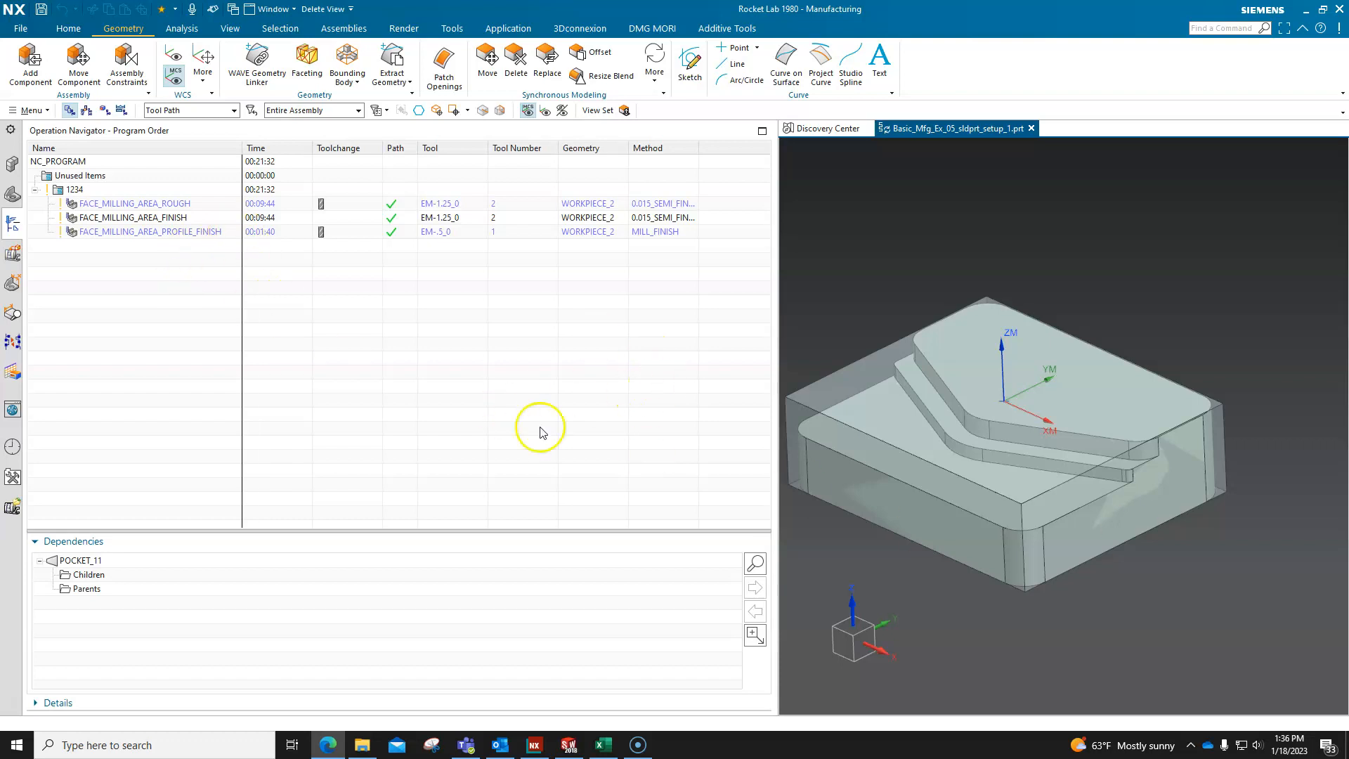
Narrow the navigator to the columns from Name to Path and check the cutting and non-cutting time breakdown of the operations.
drag(778, 333, 397, 362)
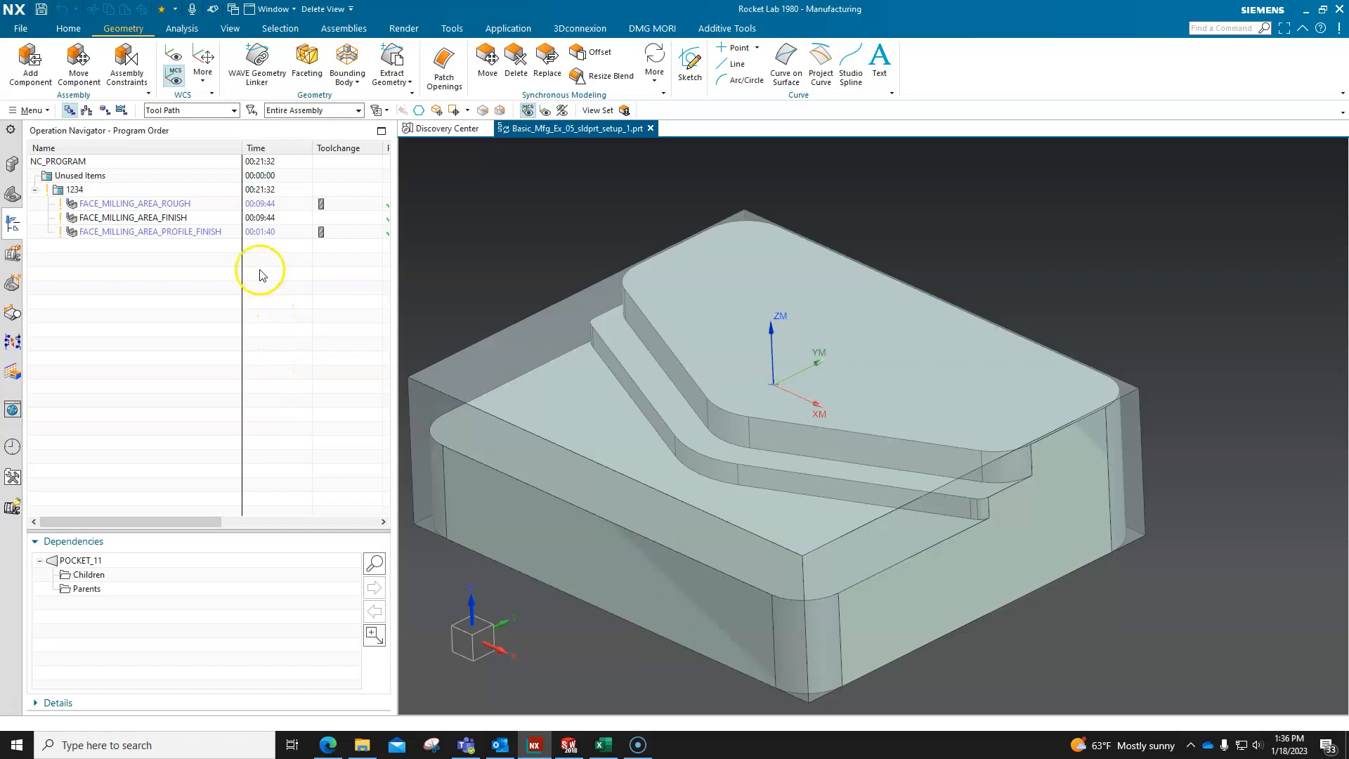
mouse_move(267, 208)
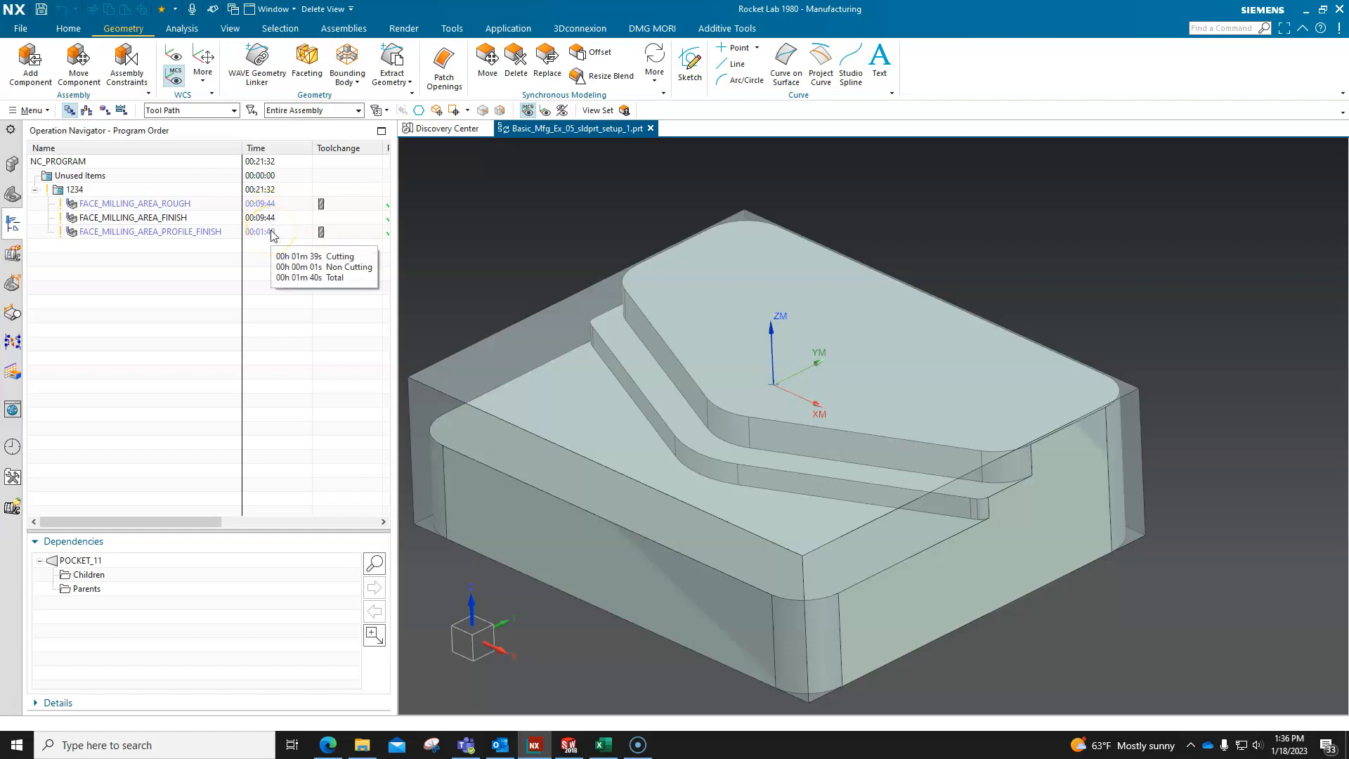
drag(396, 268, 422, 275)
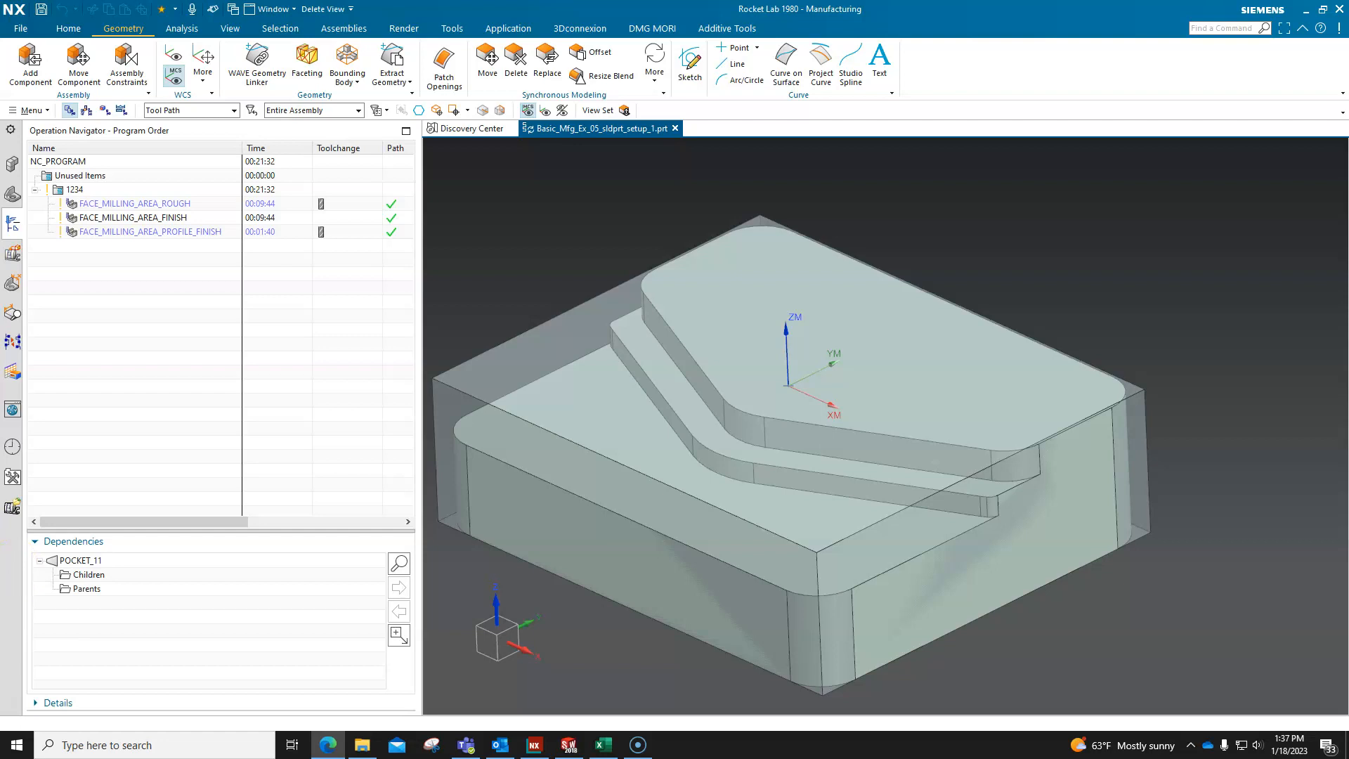
Display the Machine Tool View and expand all pockets, tools and operations in its tree.
click(86, 112)
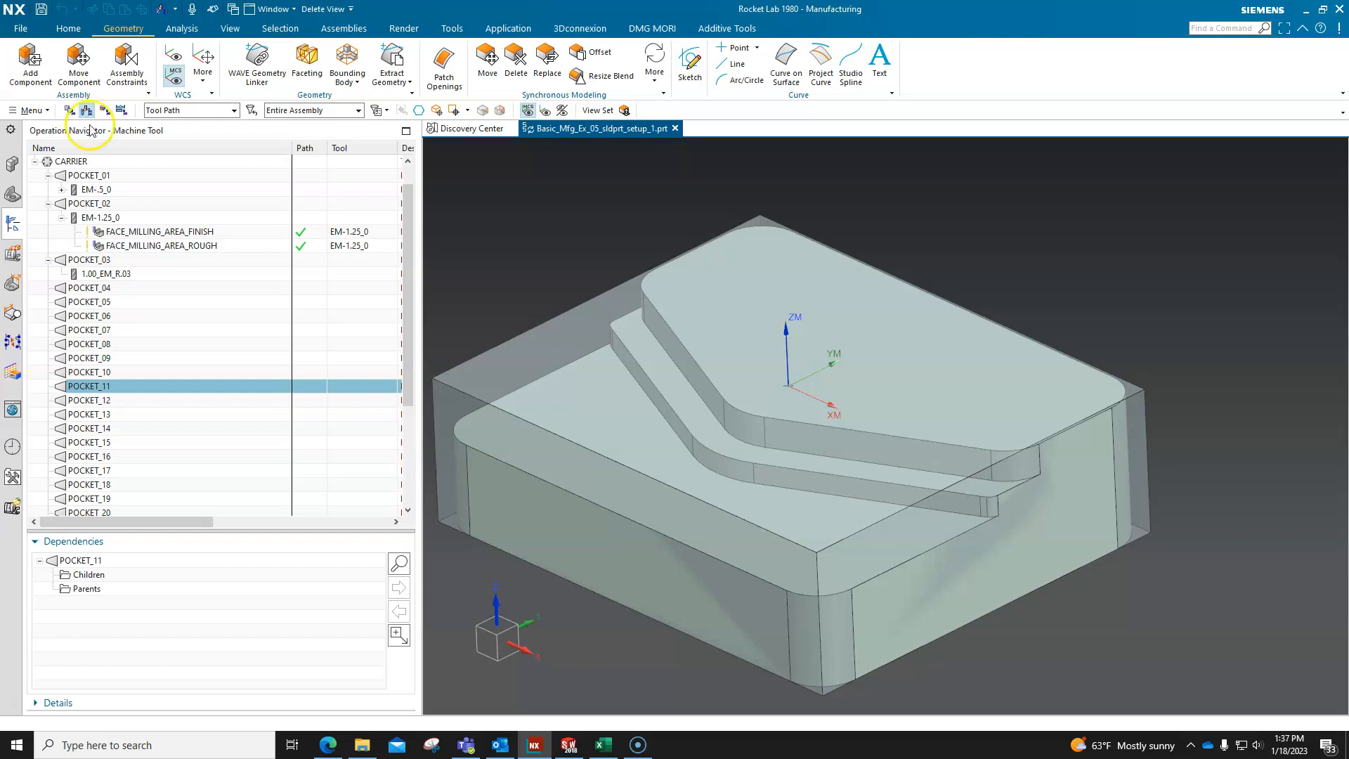
right_click(104, 149)
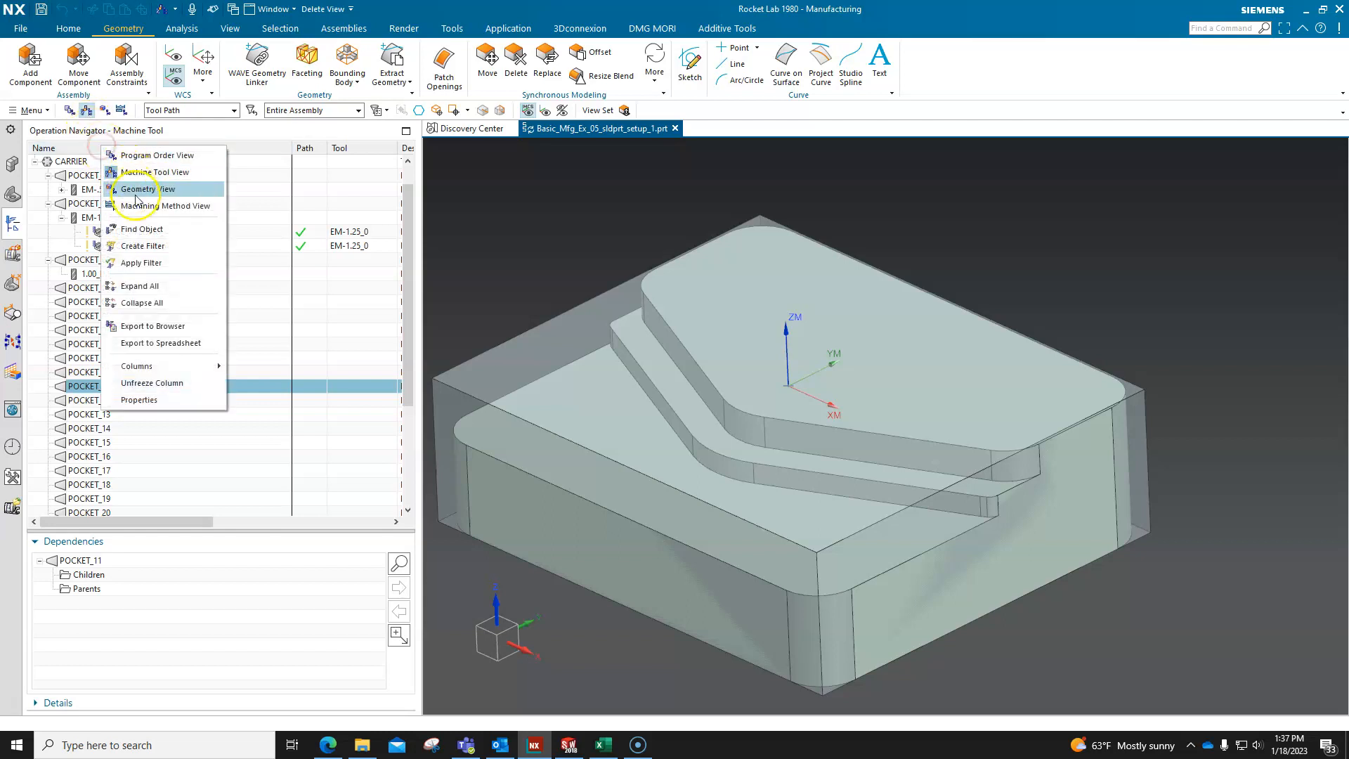
click(144, 286)
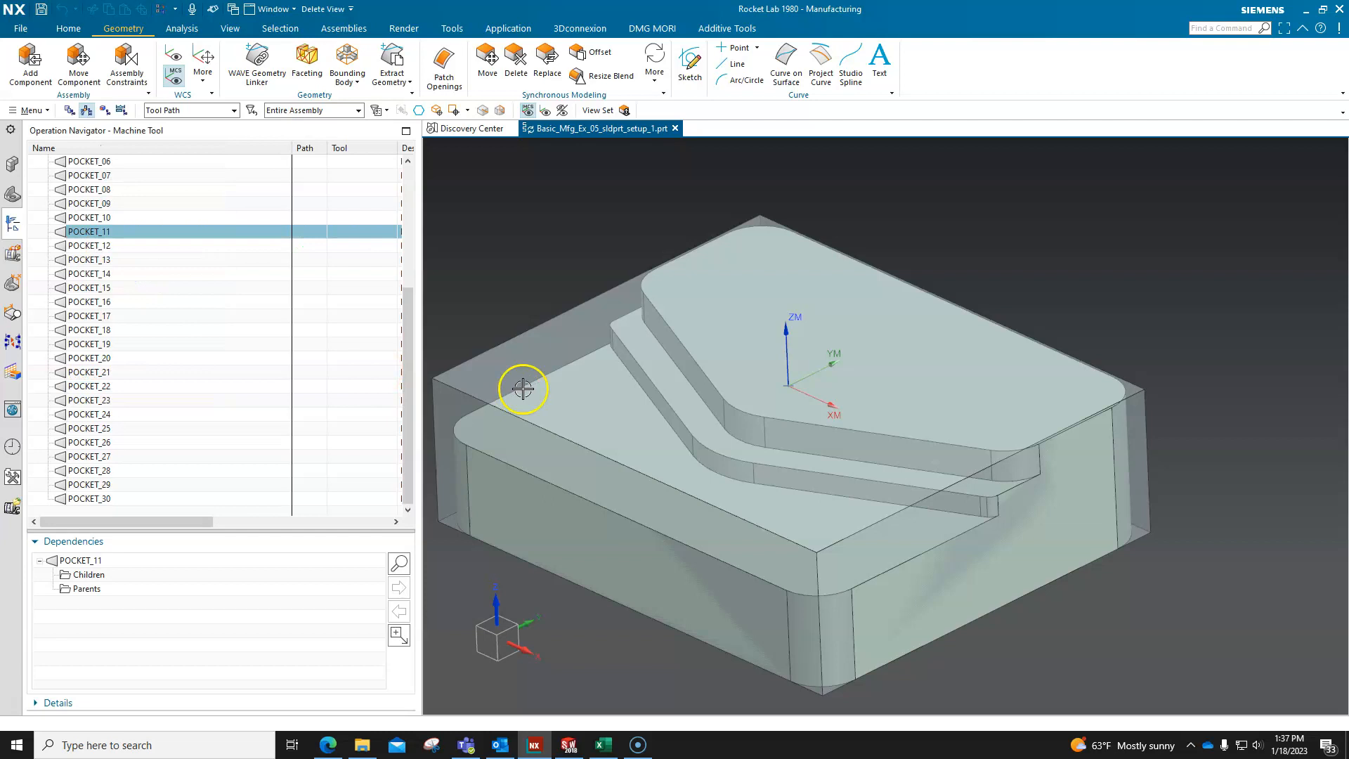
drag(407, 354, 405, 229)
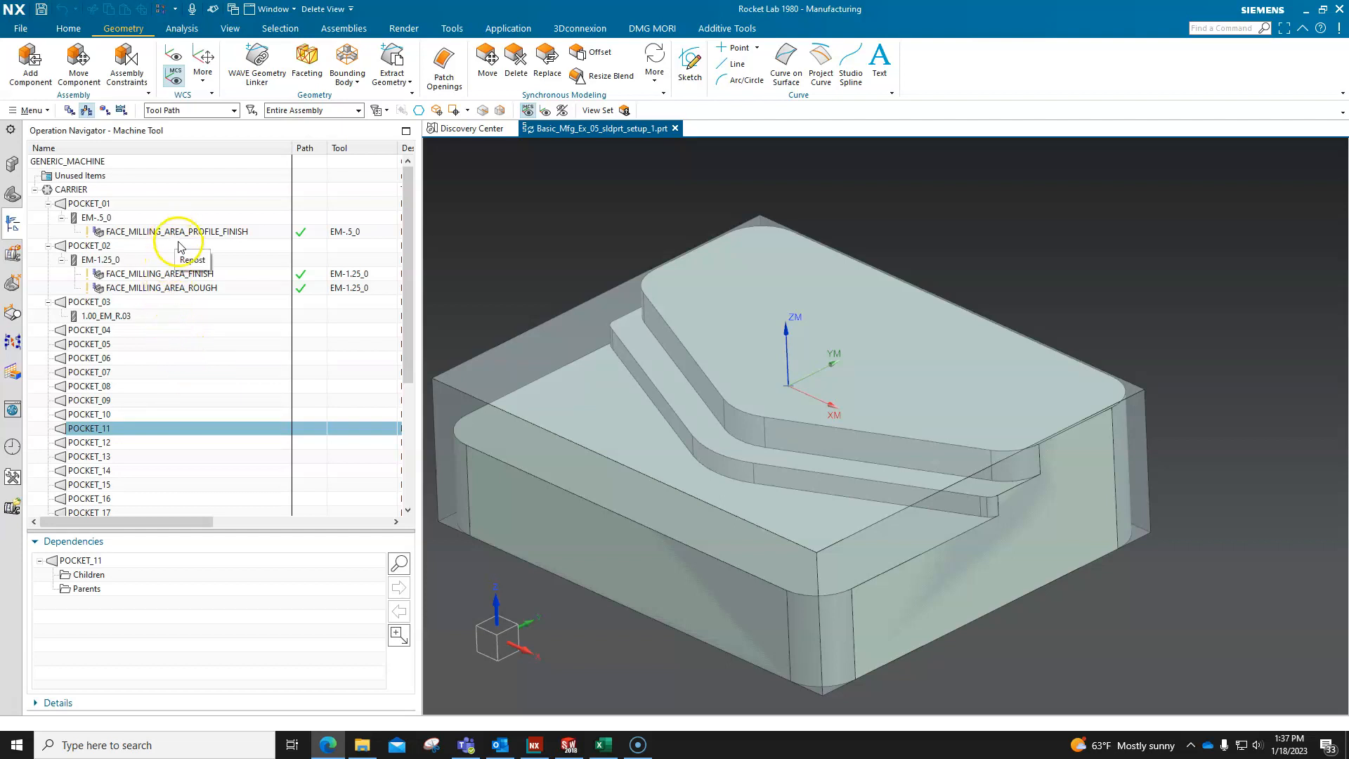
Move the FACE_MILLING_AREA_ROUGH operation to tool 1.00_EM_R.03 in POCKET_03 and regenerate its tool path.
click(173, 290)
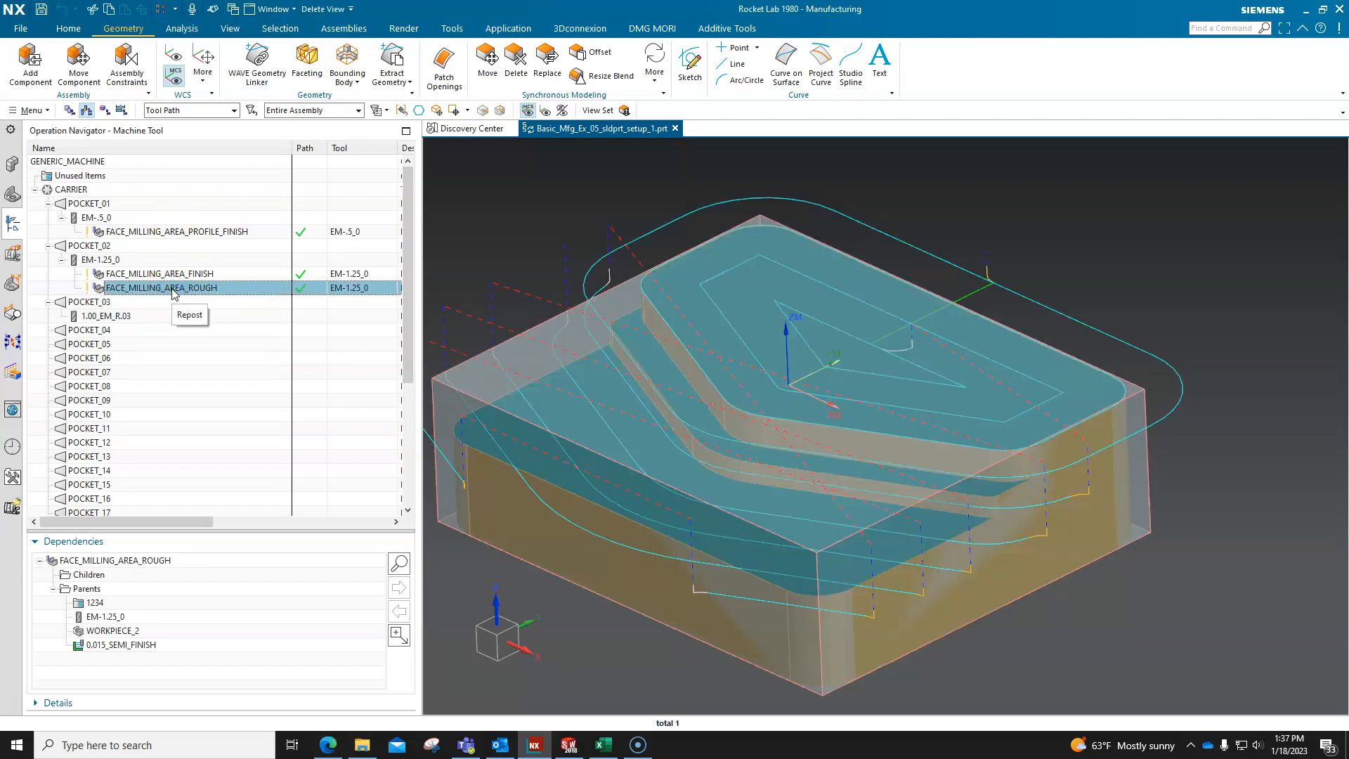
click(170, 293)
drag(170, 294, 123, 317)
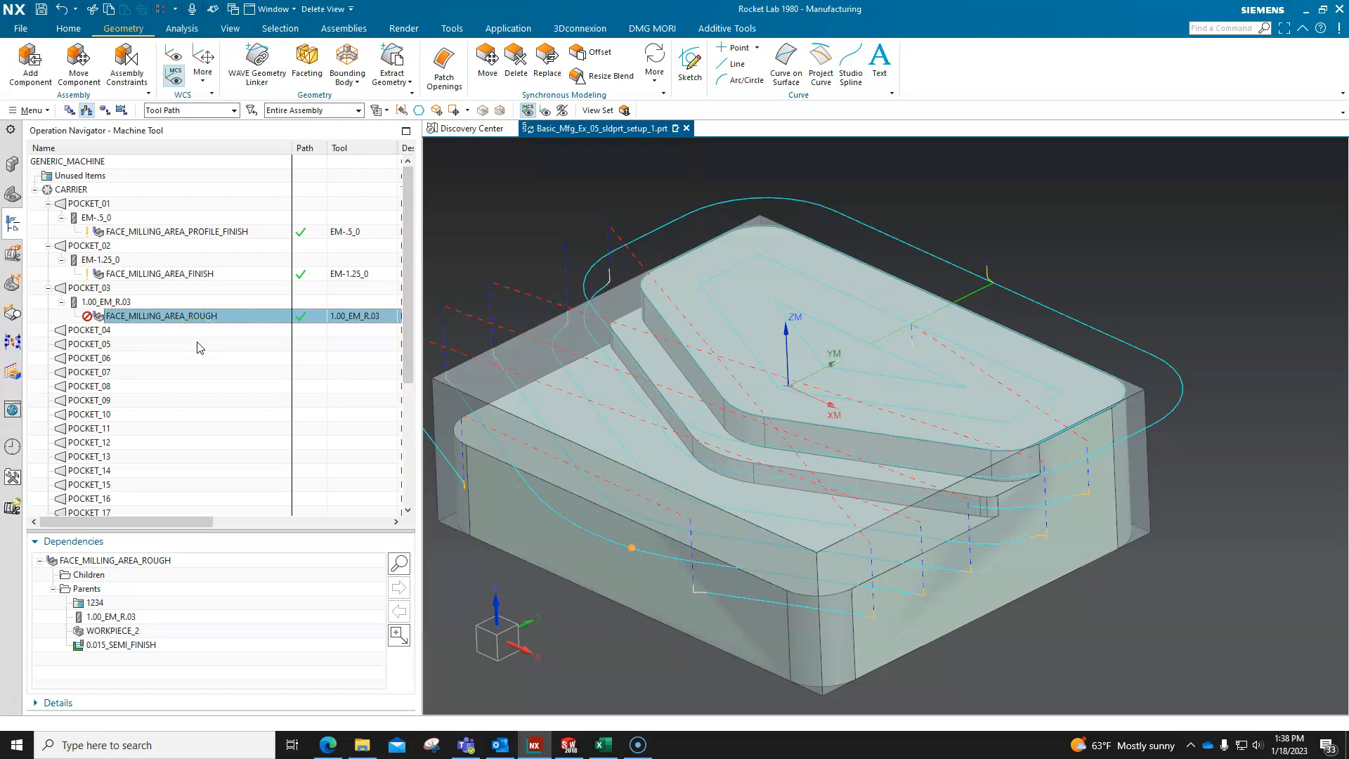
click(208, 349)
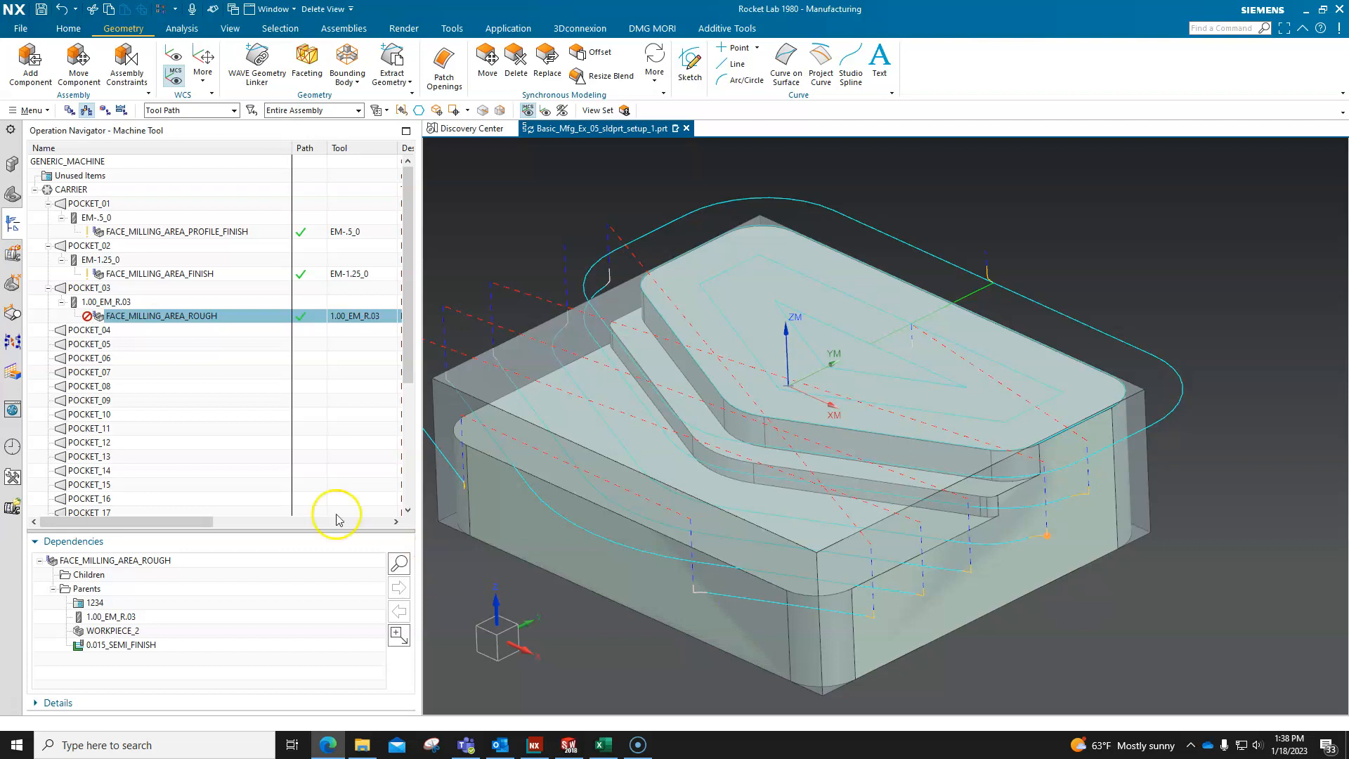
right_click(194, 317)
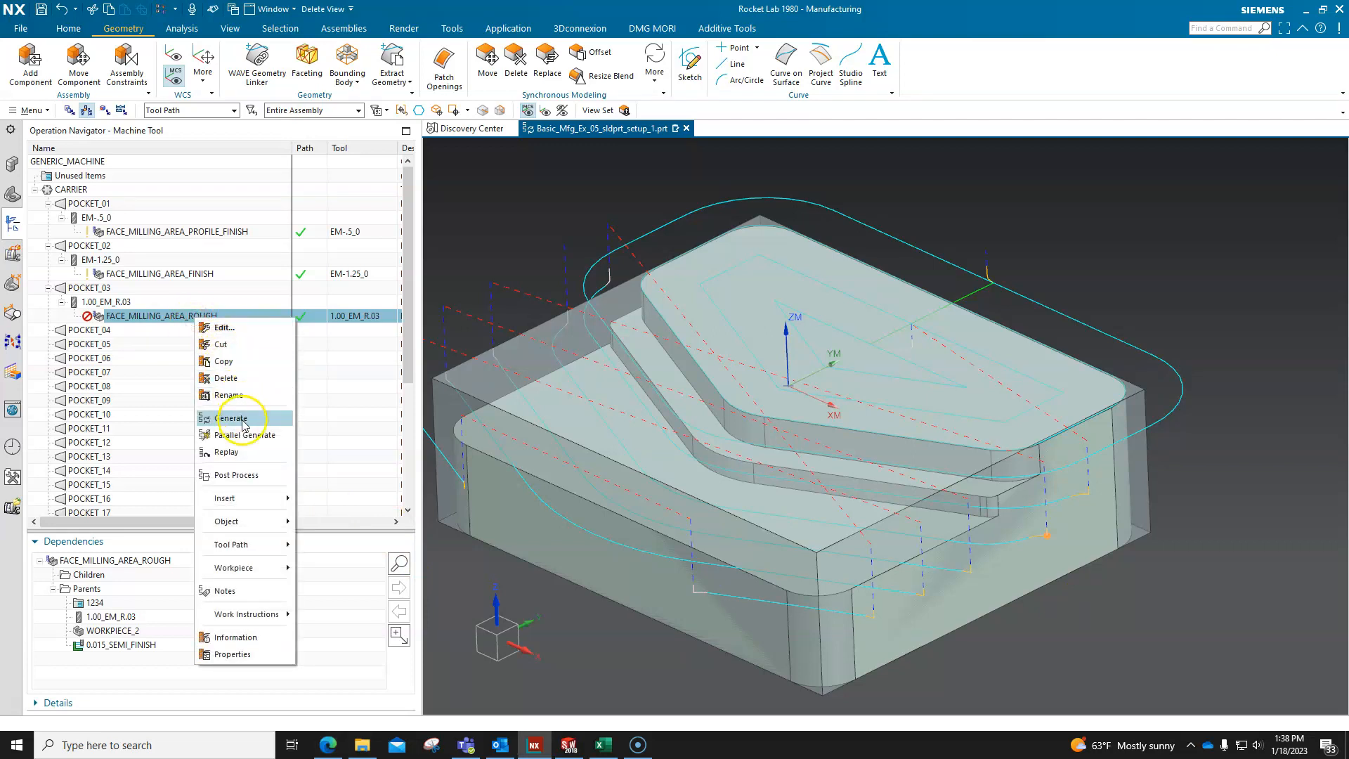
click(239, 419)
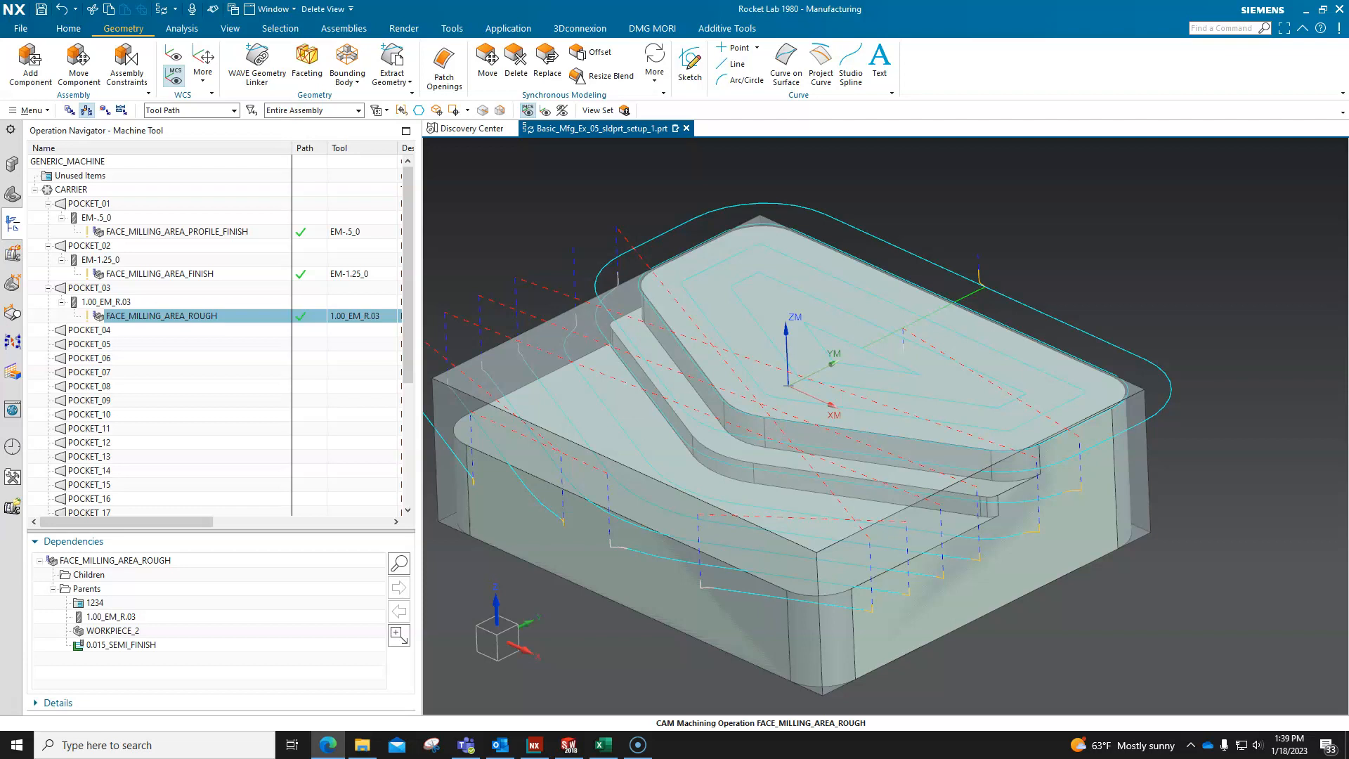
Return to the Program Order View and check the machining times of the operations after the tool change.
click(70, 111)
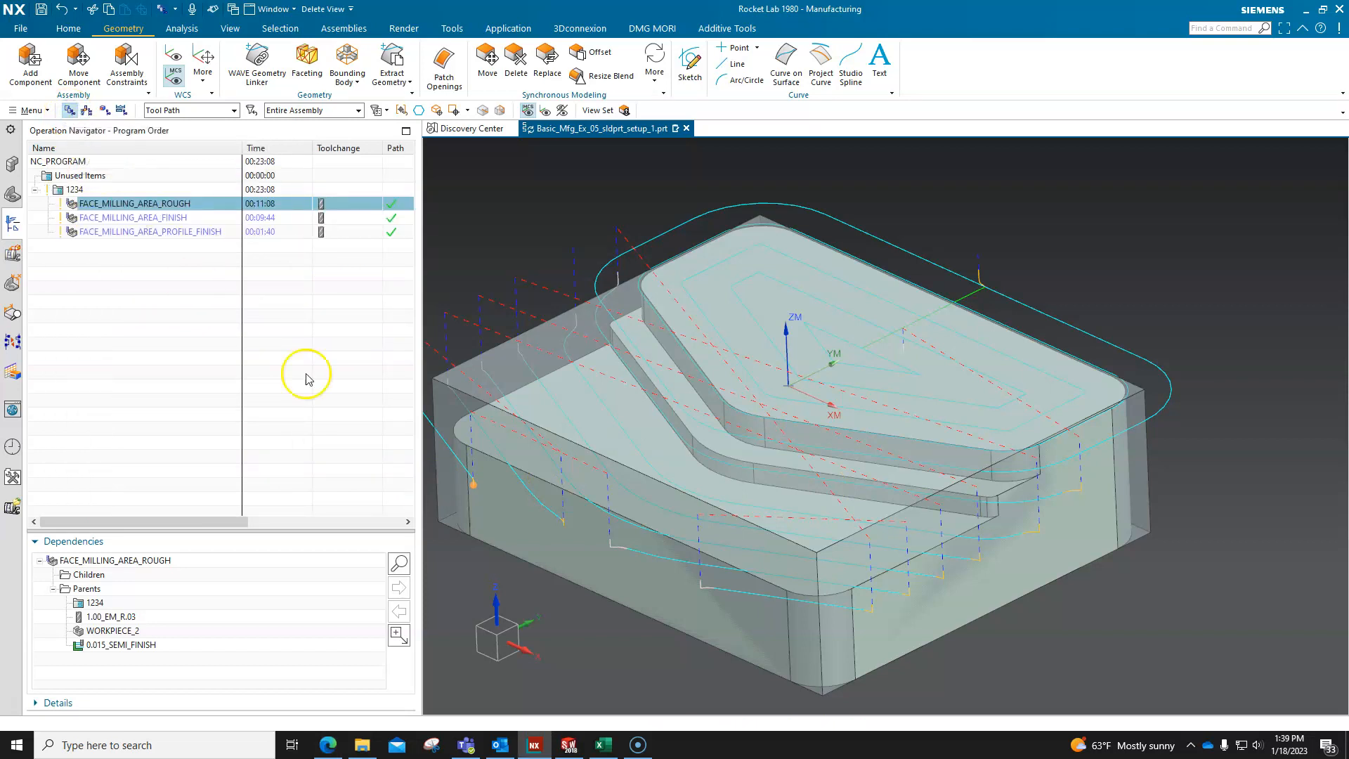
key(alt+Tab)
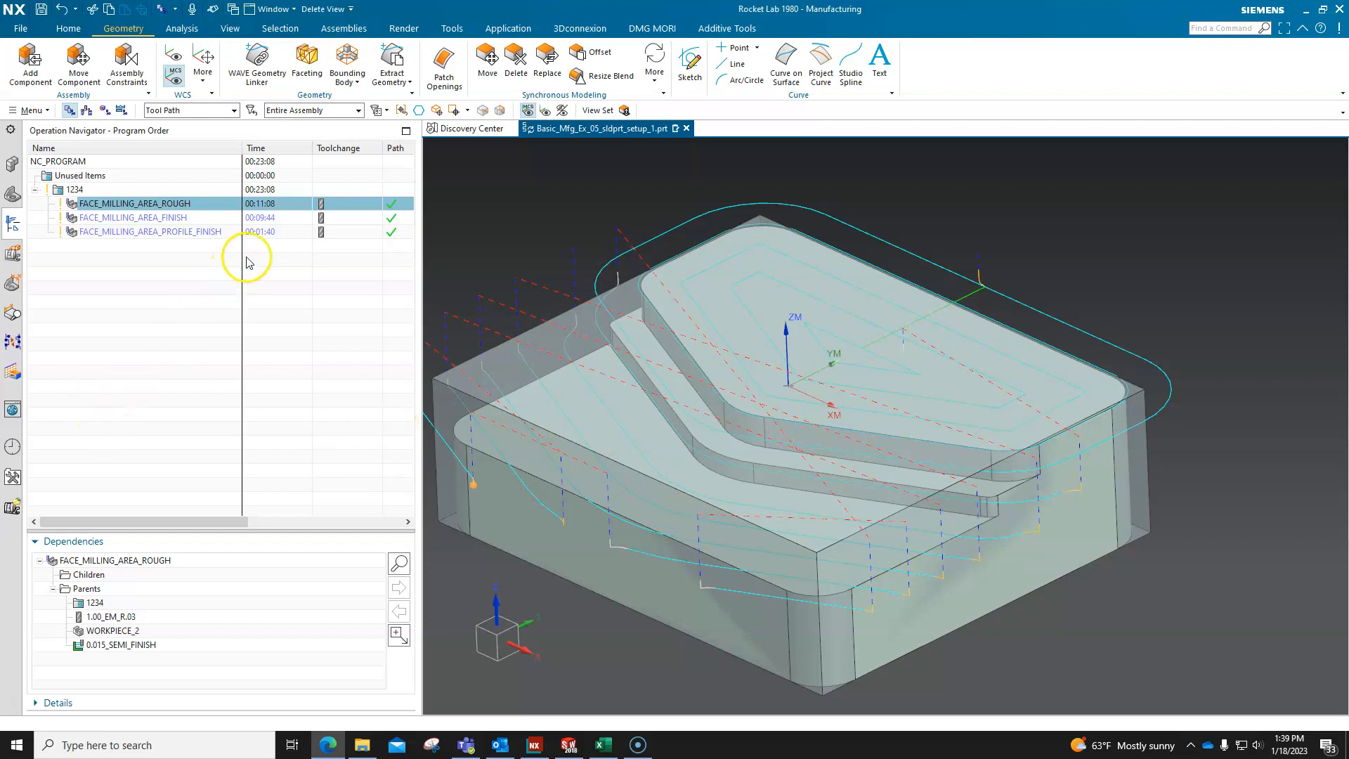
mouse_move(270, 208)
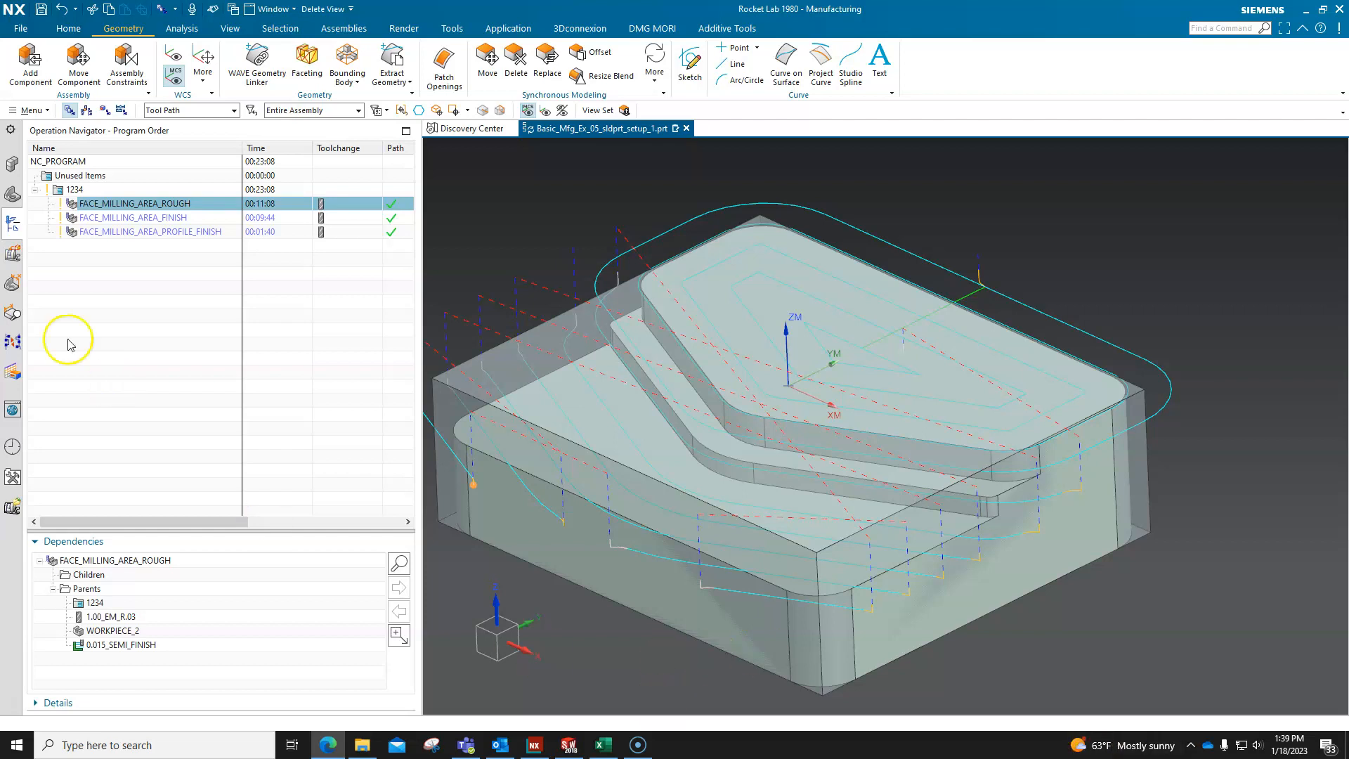
Highlight Bounding Body (1) in the model history of the Part Navigator.
click(12, 196)
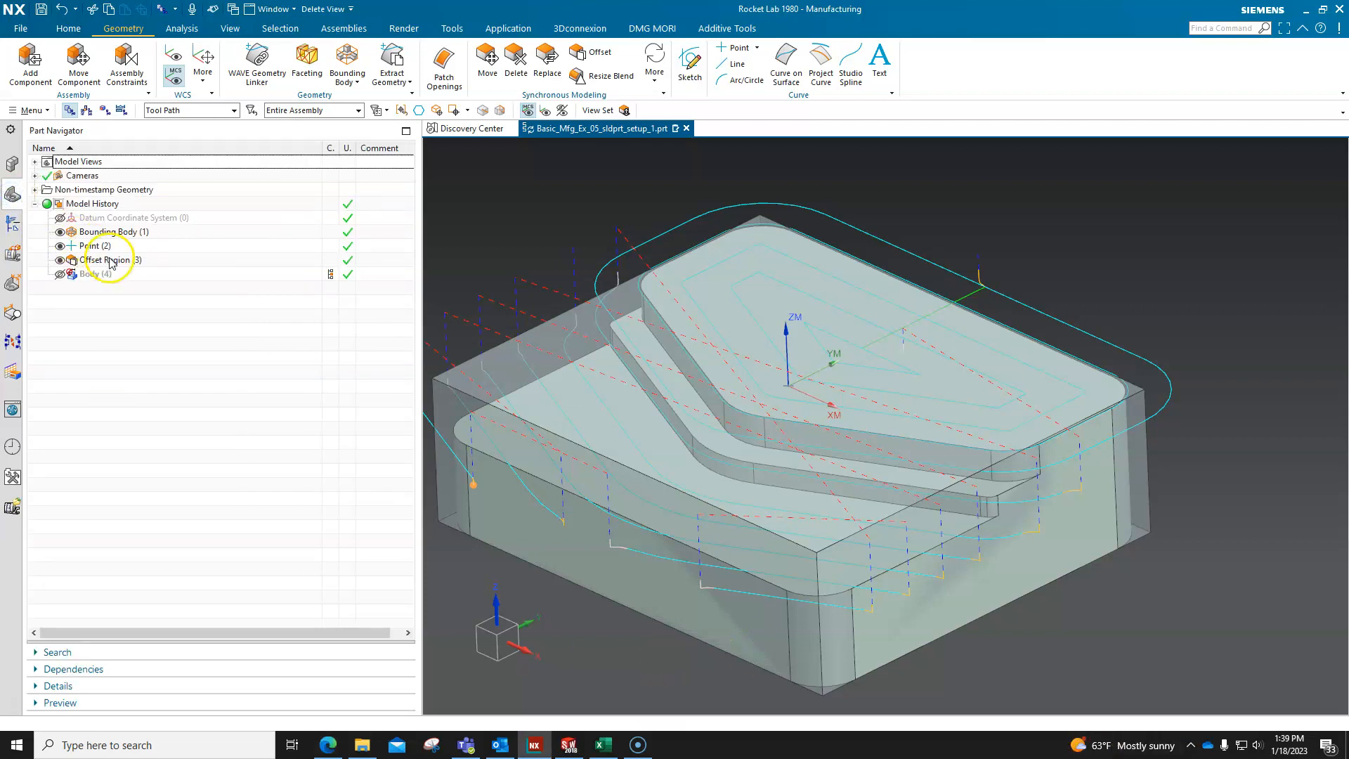
click(107, 231)
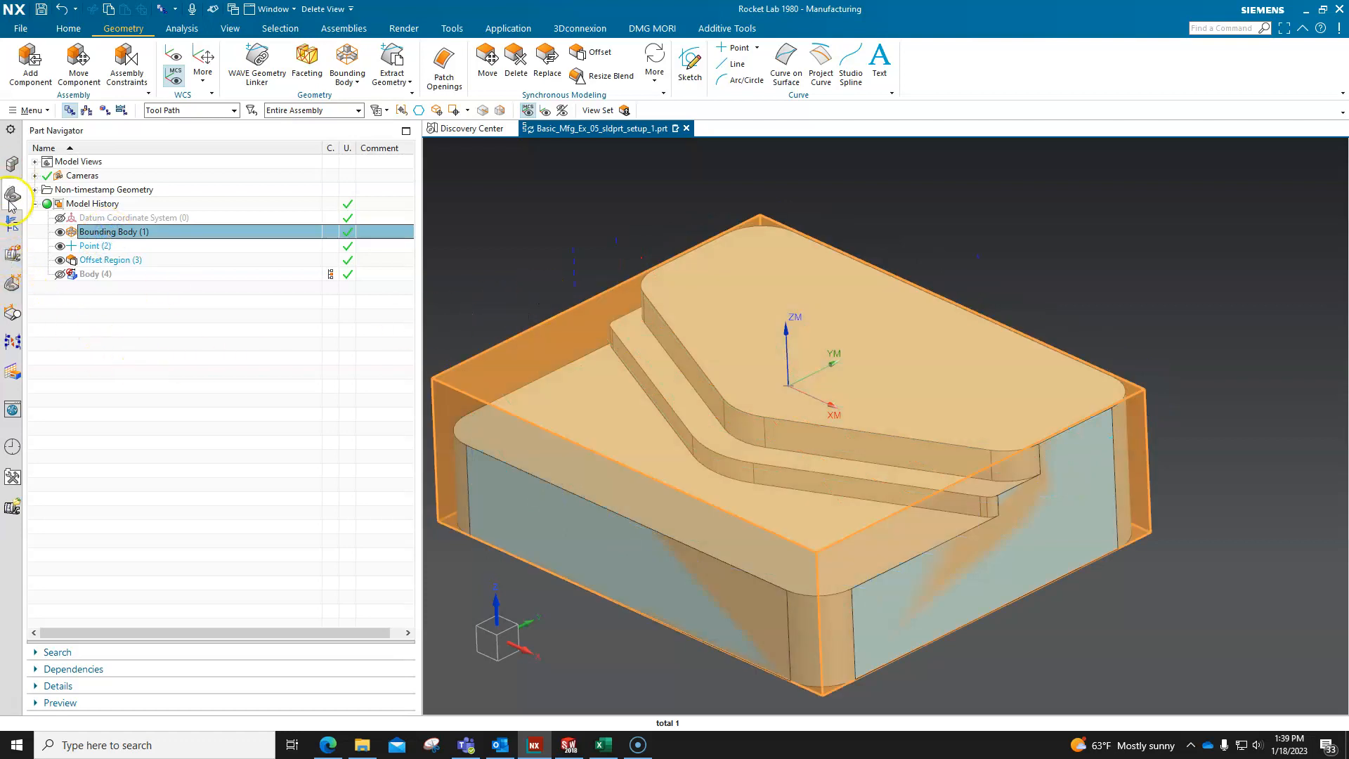
Display the Operation Navigator's Geometry View and select WORKPIECE_1 to inspect its geometry.
click(12, 223)
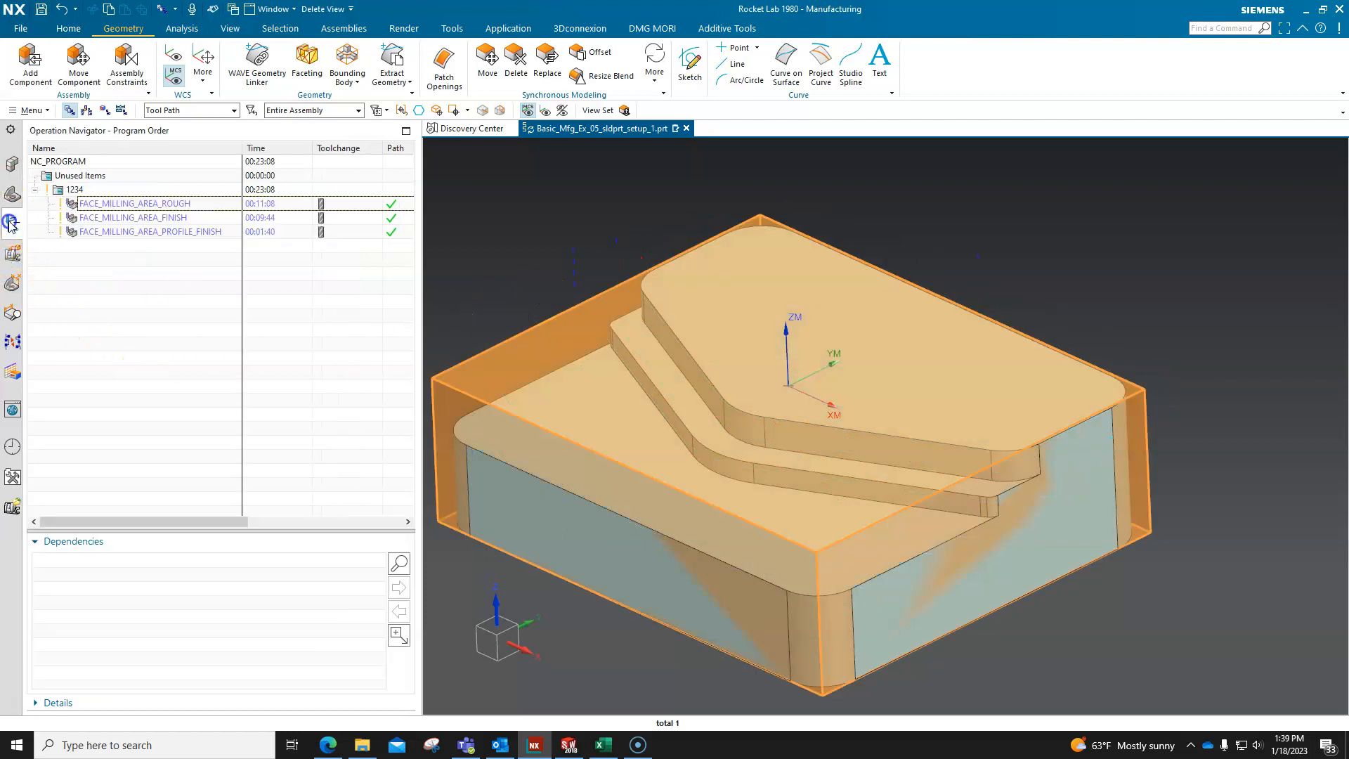
click(104, 111)
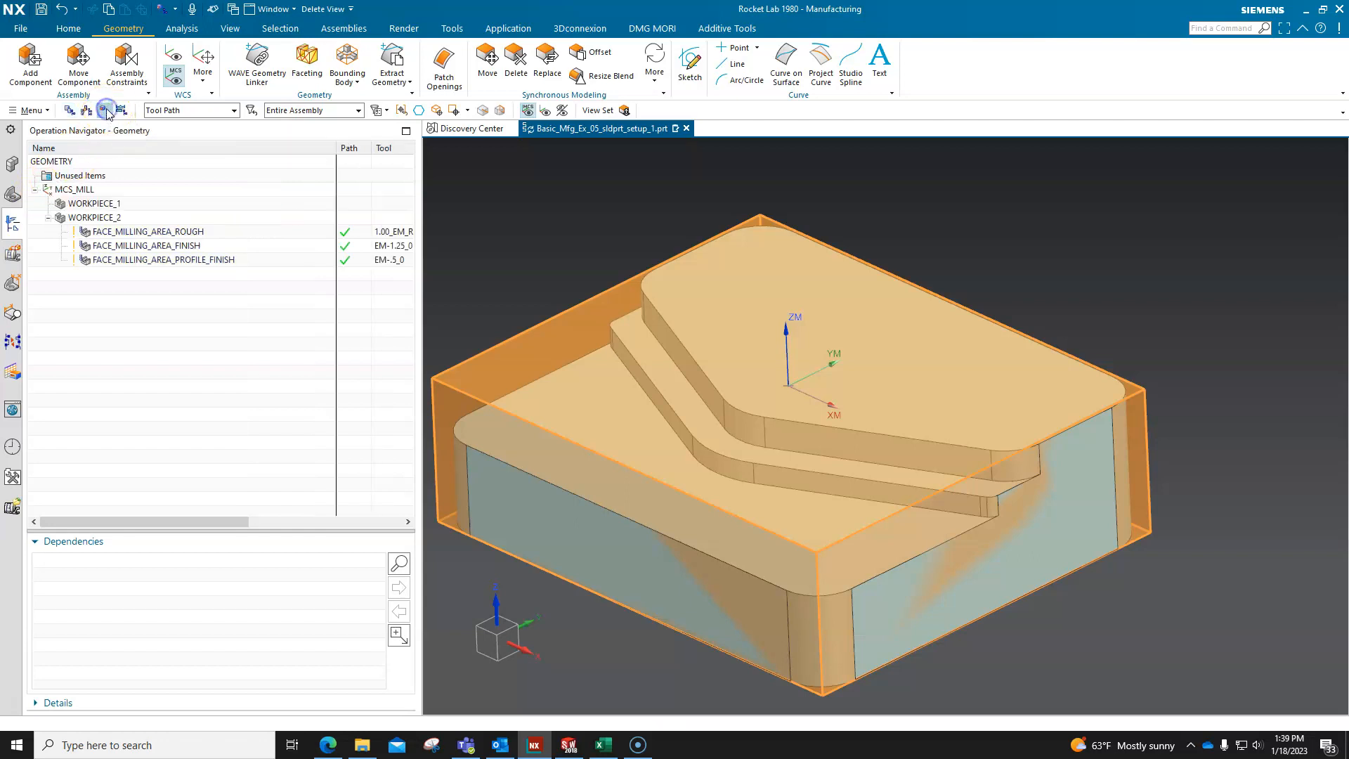
click(93, 204)
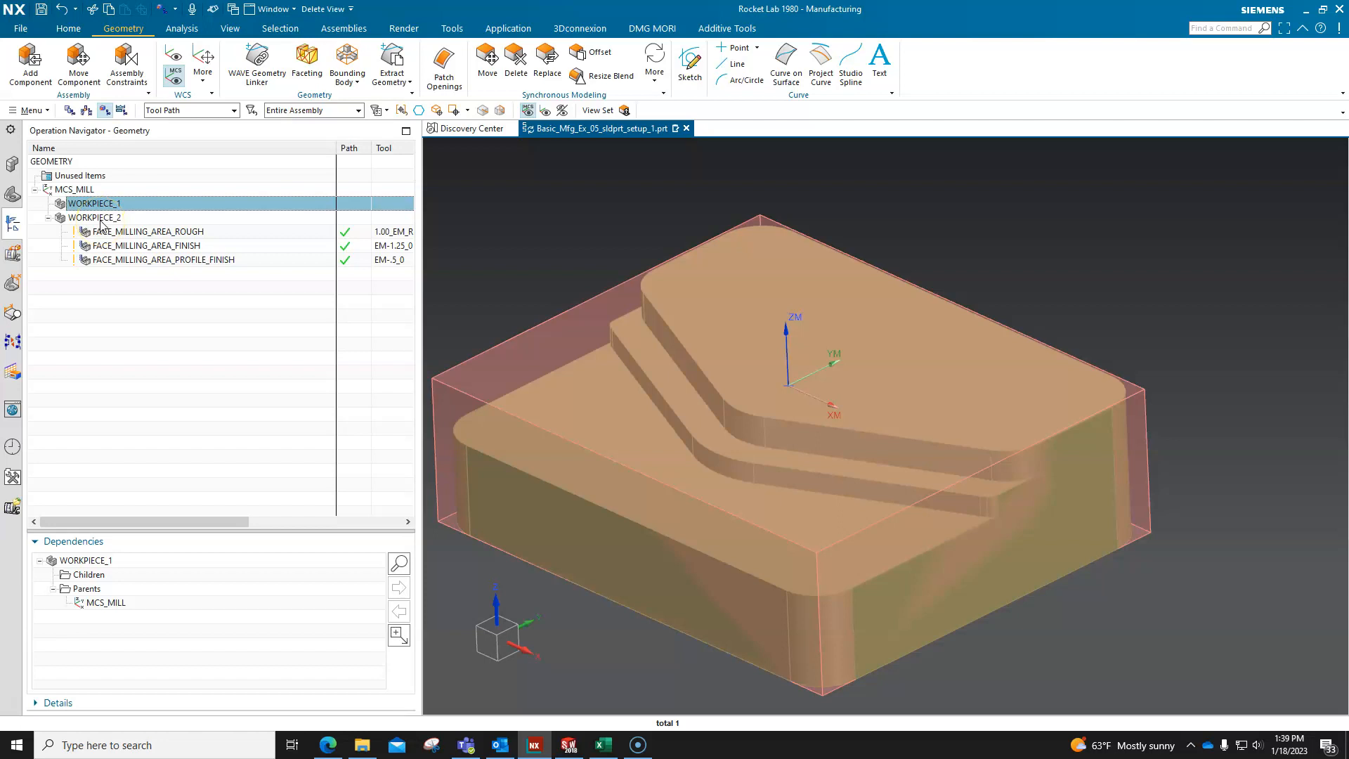
Move the three face milling operations from WORKPIECE_2 to WORKPIECE_1 in the Geometry View.
click(100, 220)
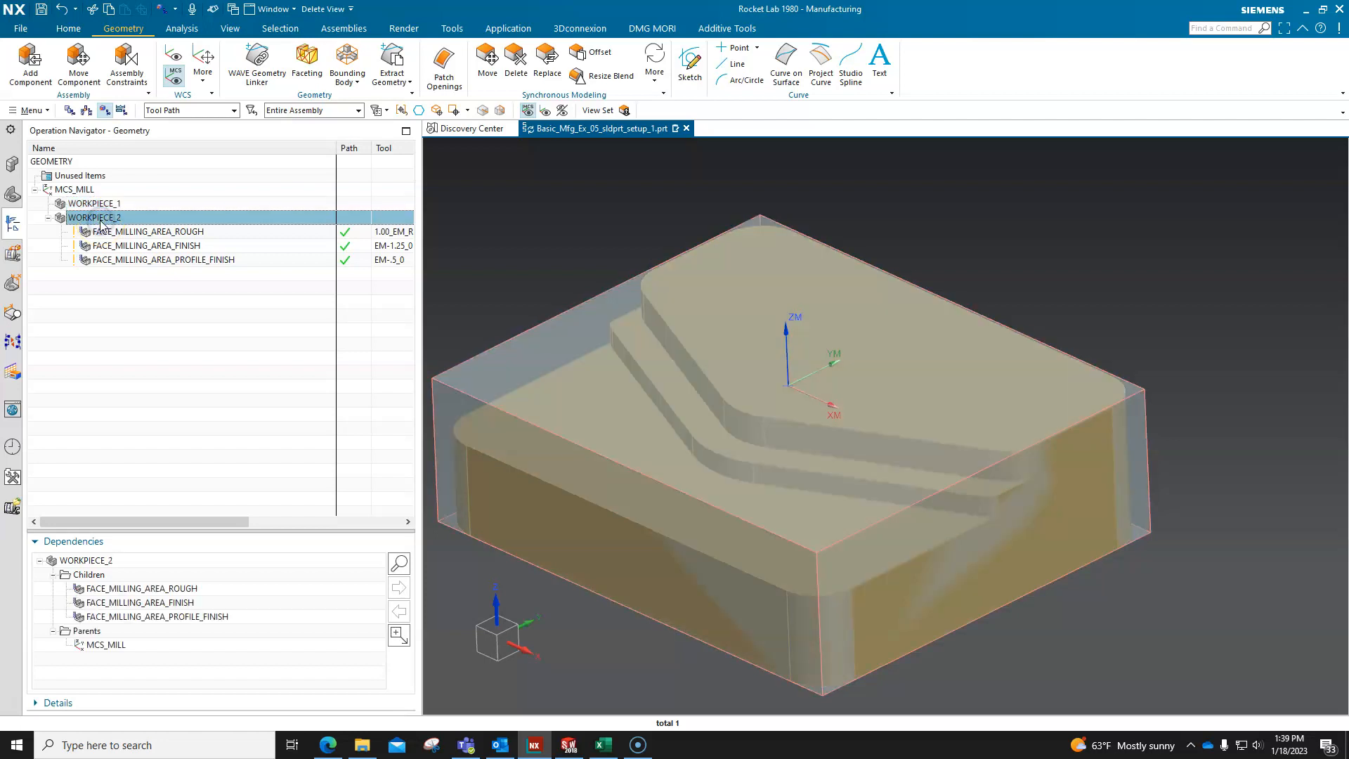
click(150, 232)
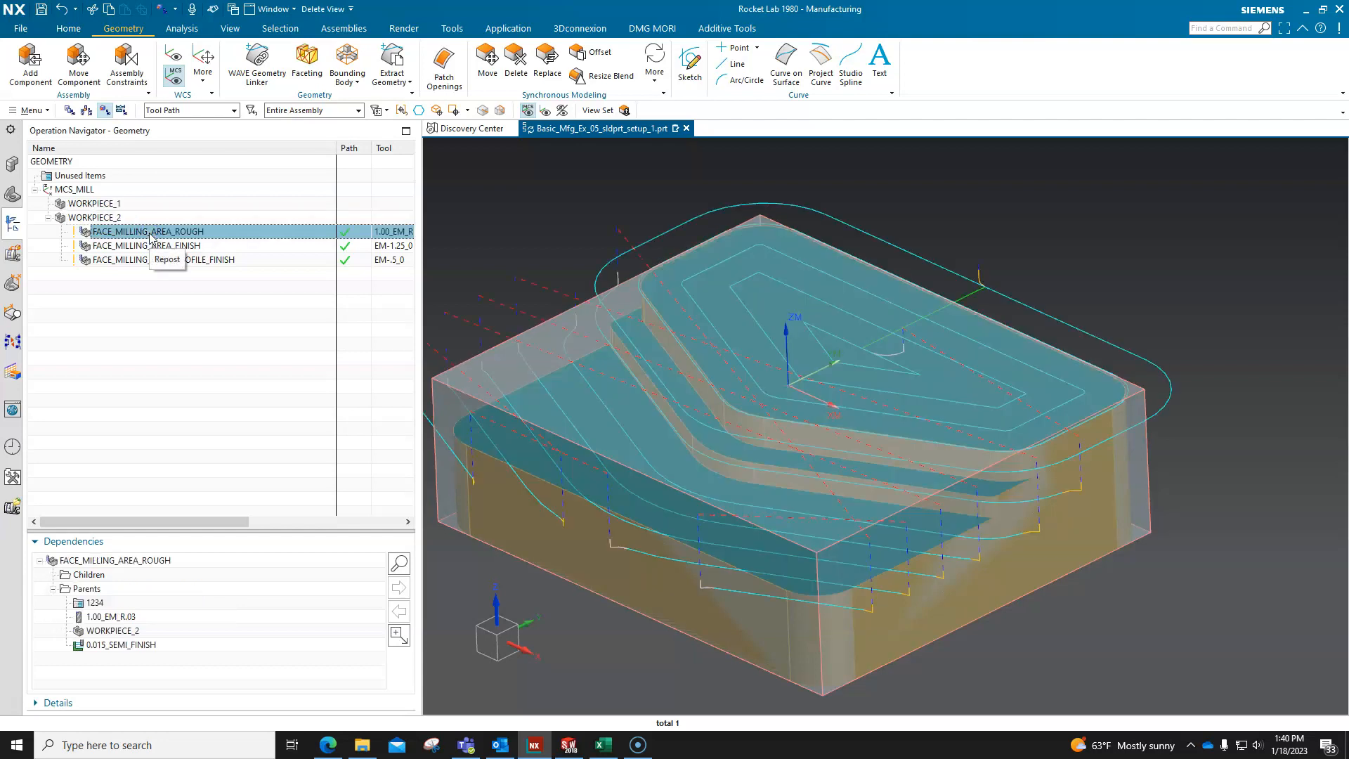
shift+click(156, 260)
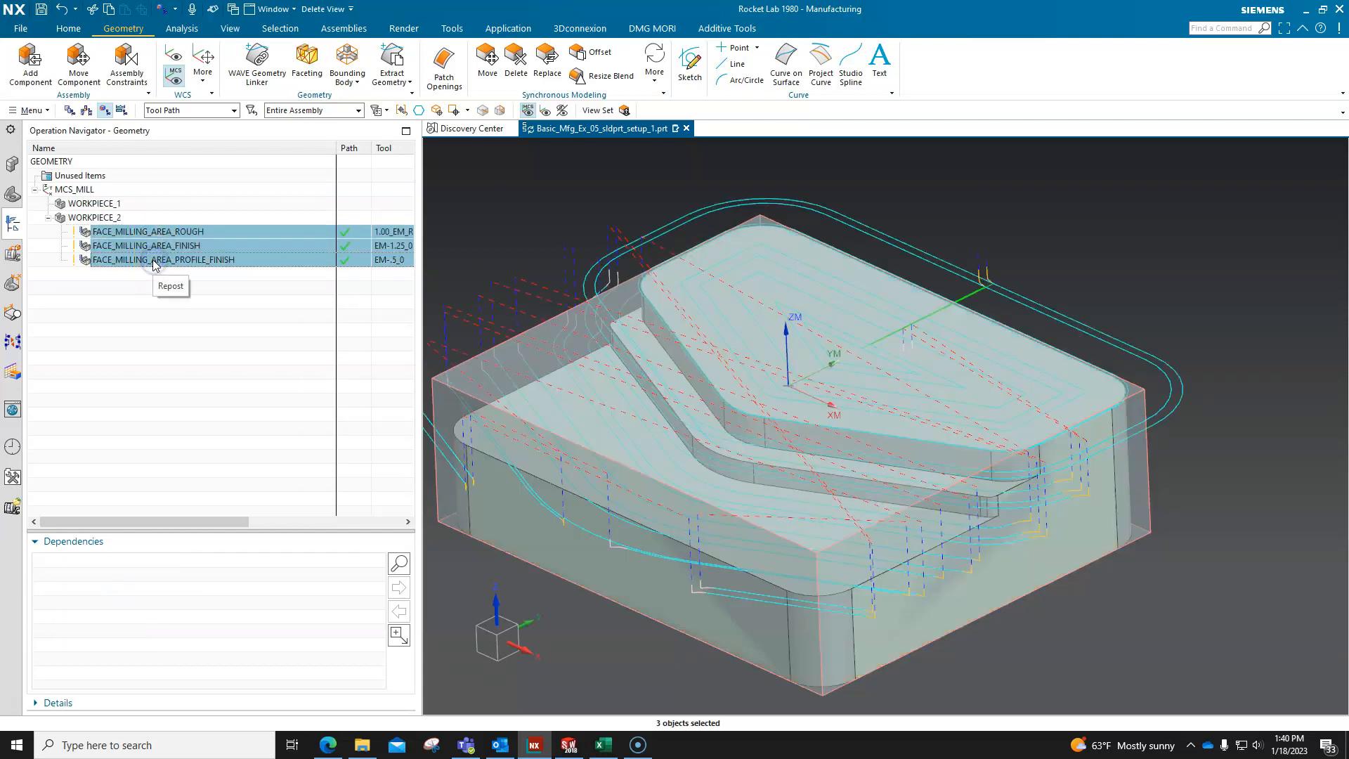
drag(146, 262, 113, 209)
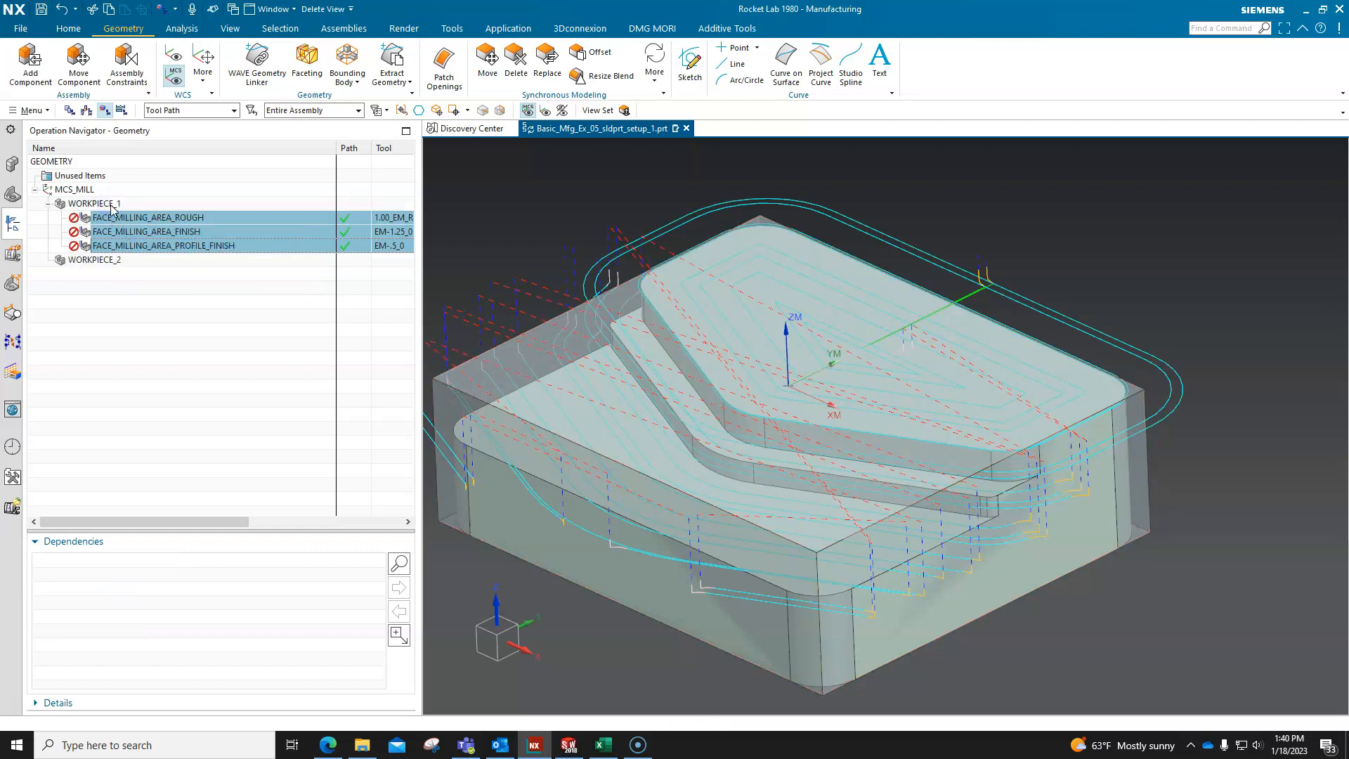
Open WORKPIECE_1 for editing, display its specified part and blank geometry, and leave the settings without changes.
right_click(104, 202)
click(153, 214)
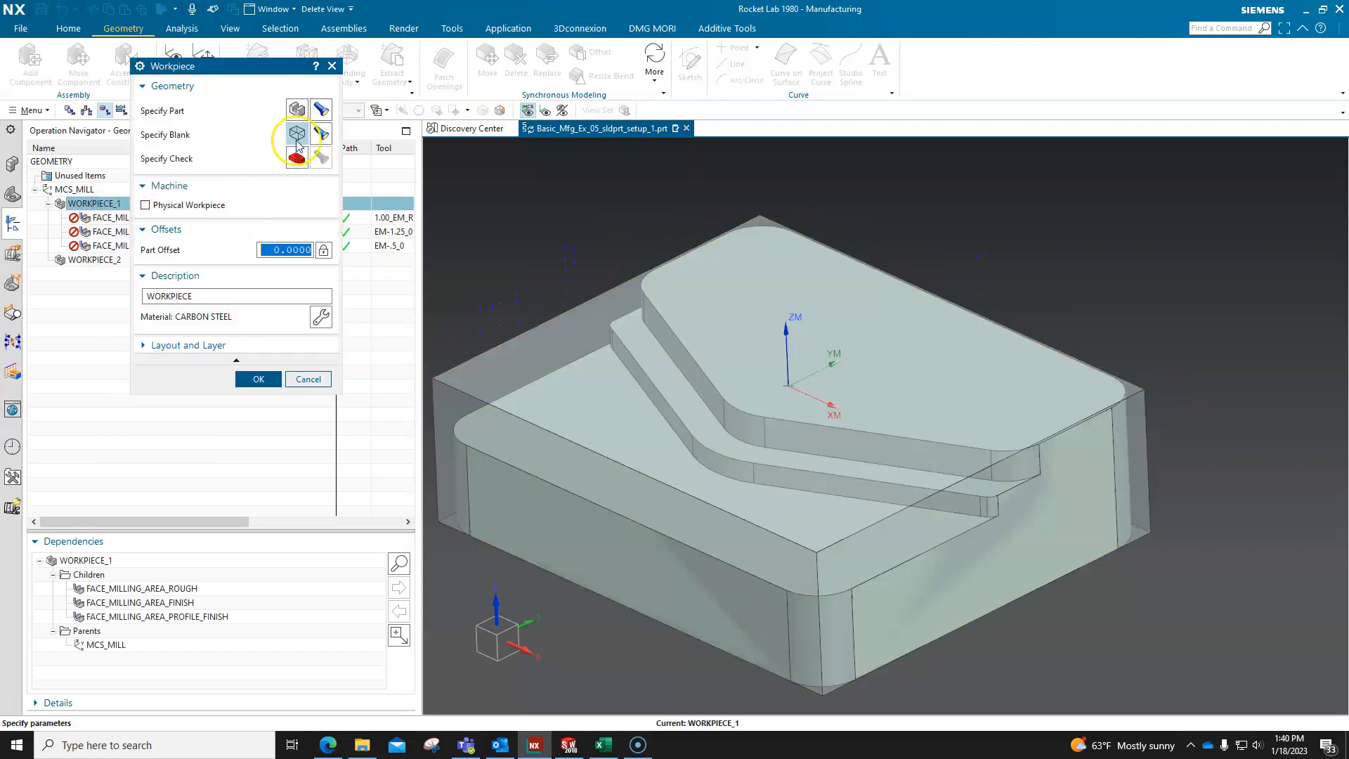
click(321, 109)
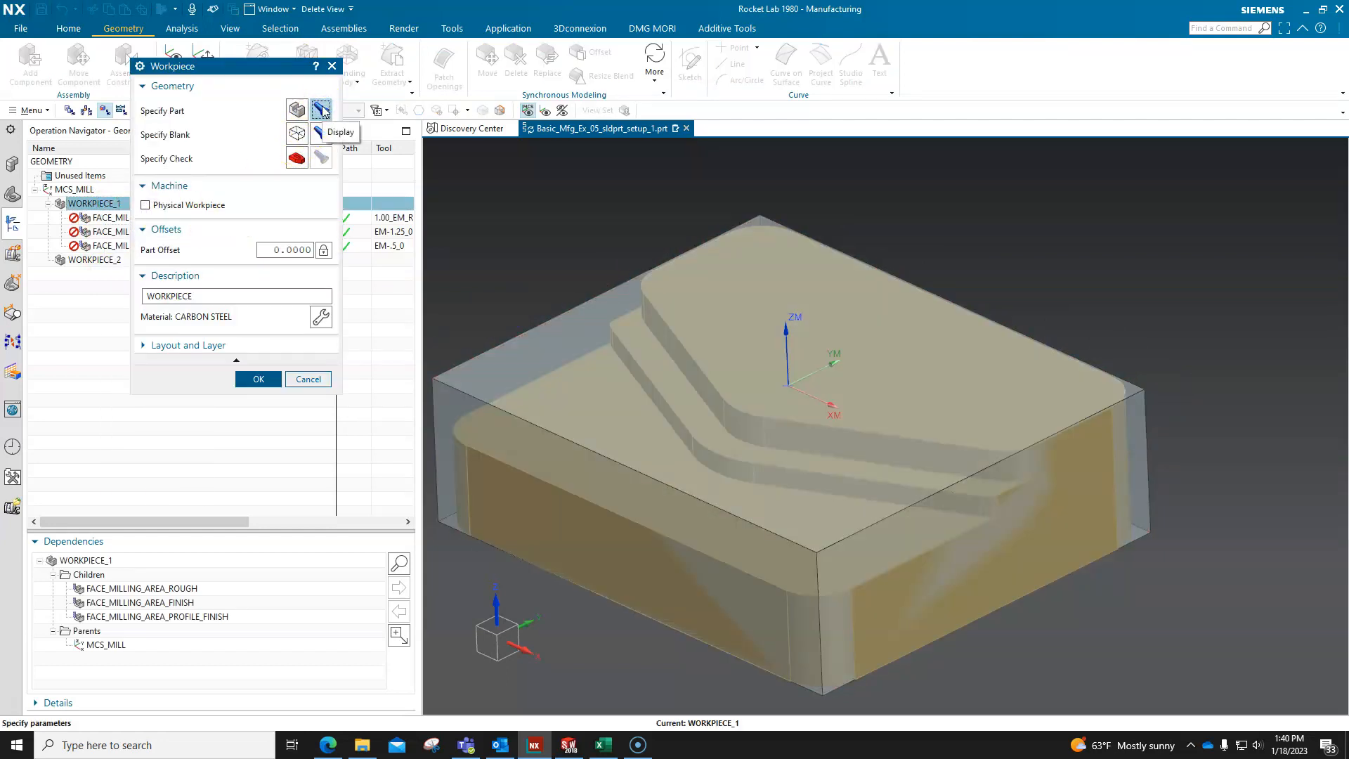
click(322, 133)
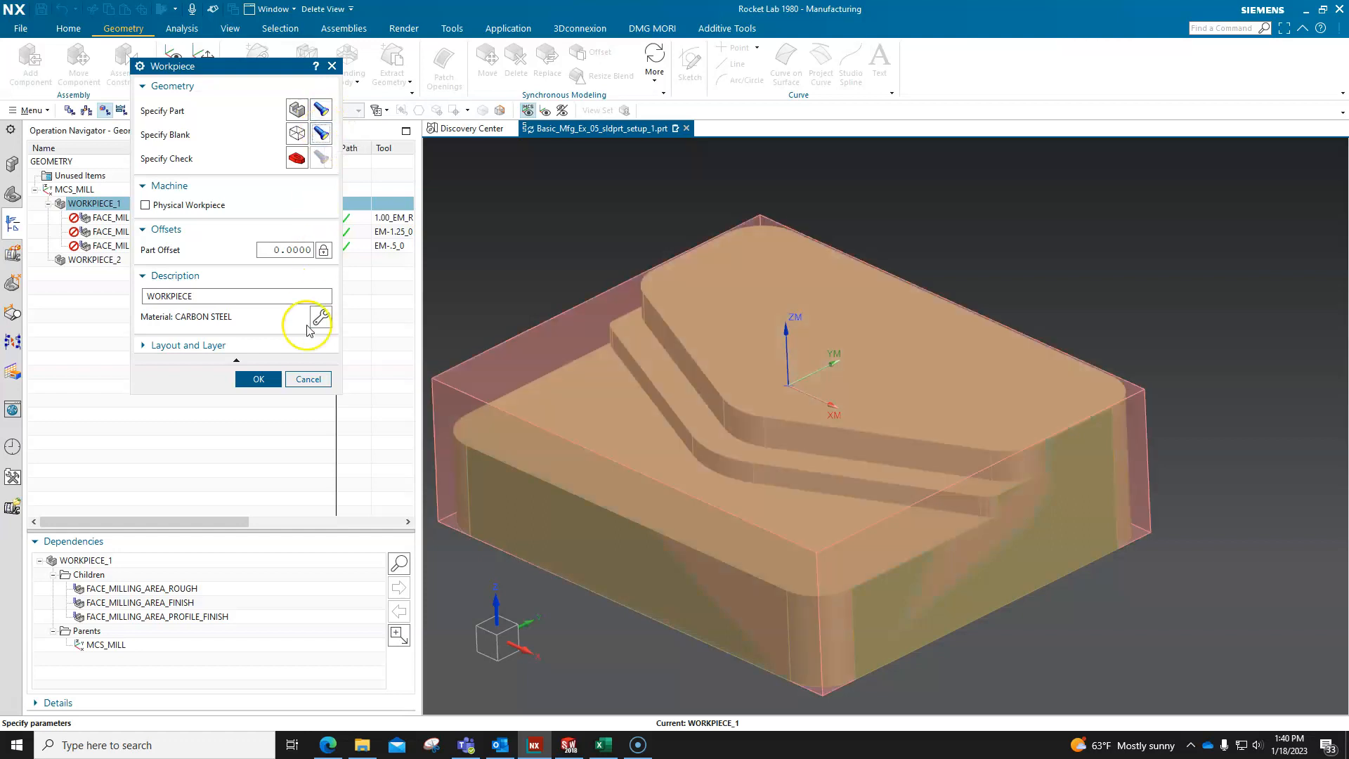
click(307, 379)
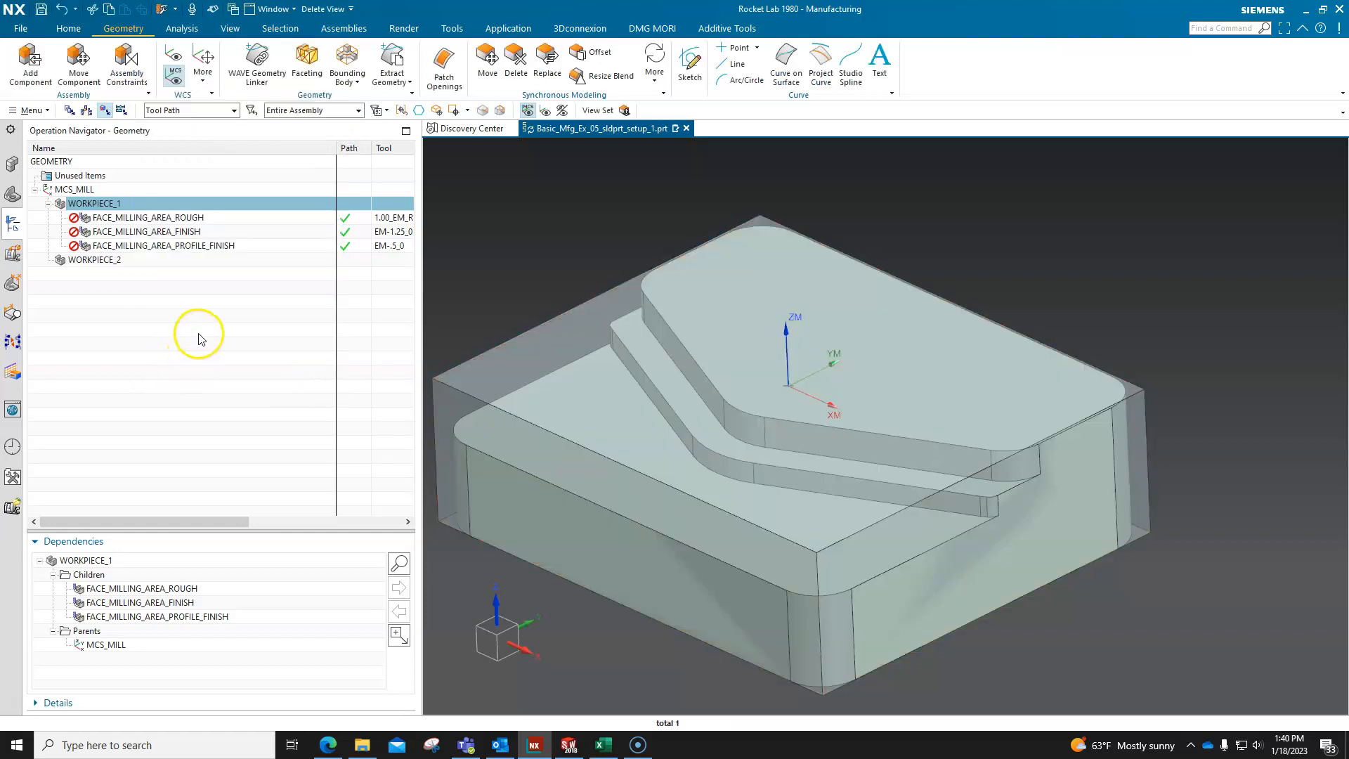
Hide Bounding Body (1) in the model history of the Part Navigator.
click(13, 195)
right_click(99, 234)
click(128, 241)
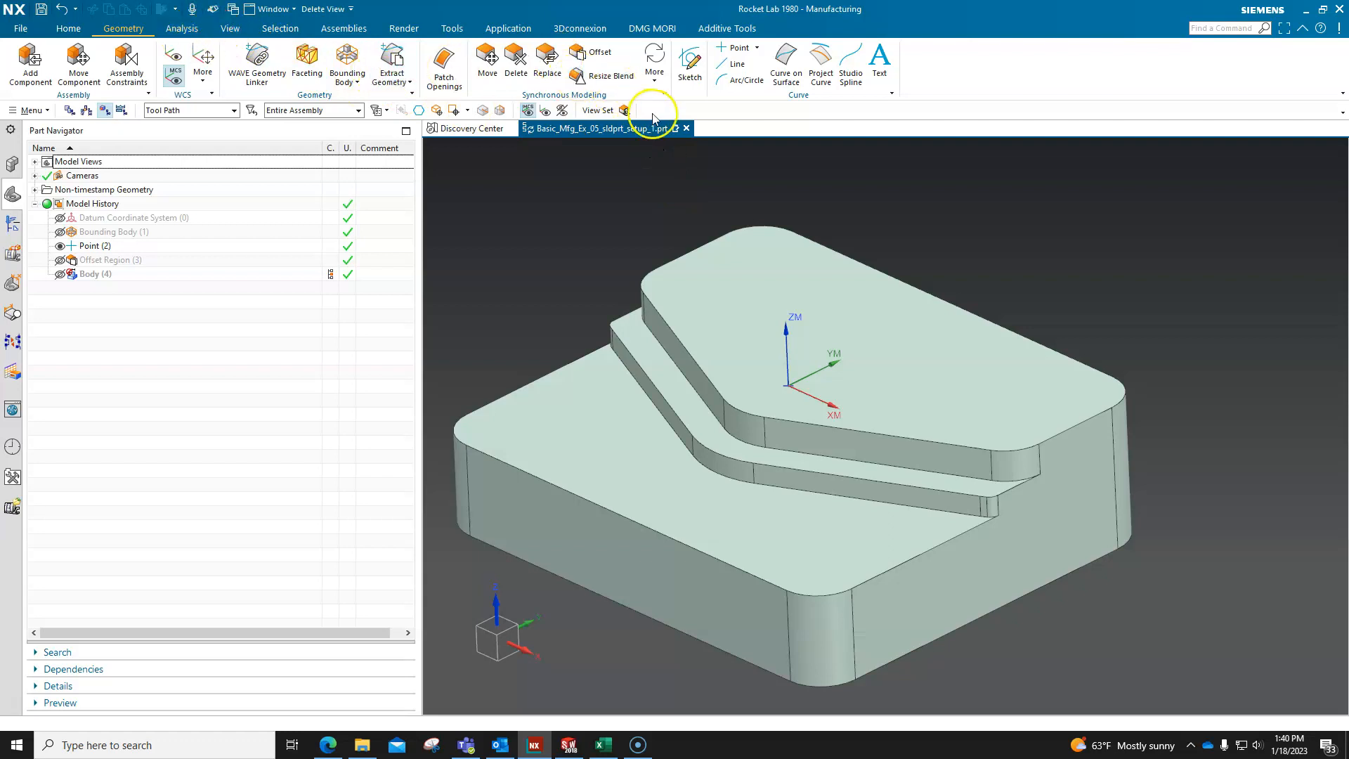
Create a cylinder-type bounding body around the Cut-Extrude1 solid body with zero offset.
click(348, 64)
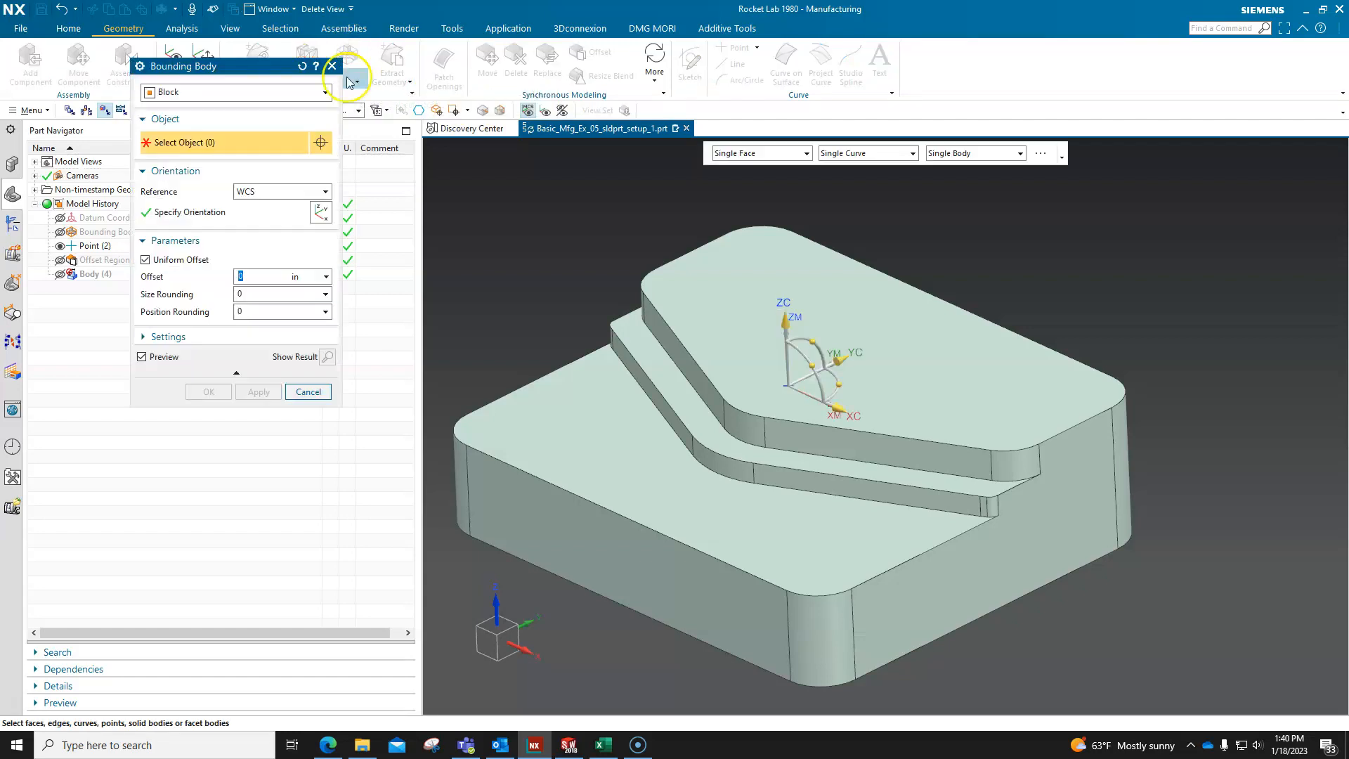
click(267, 94)
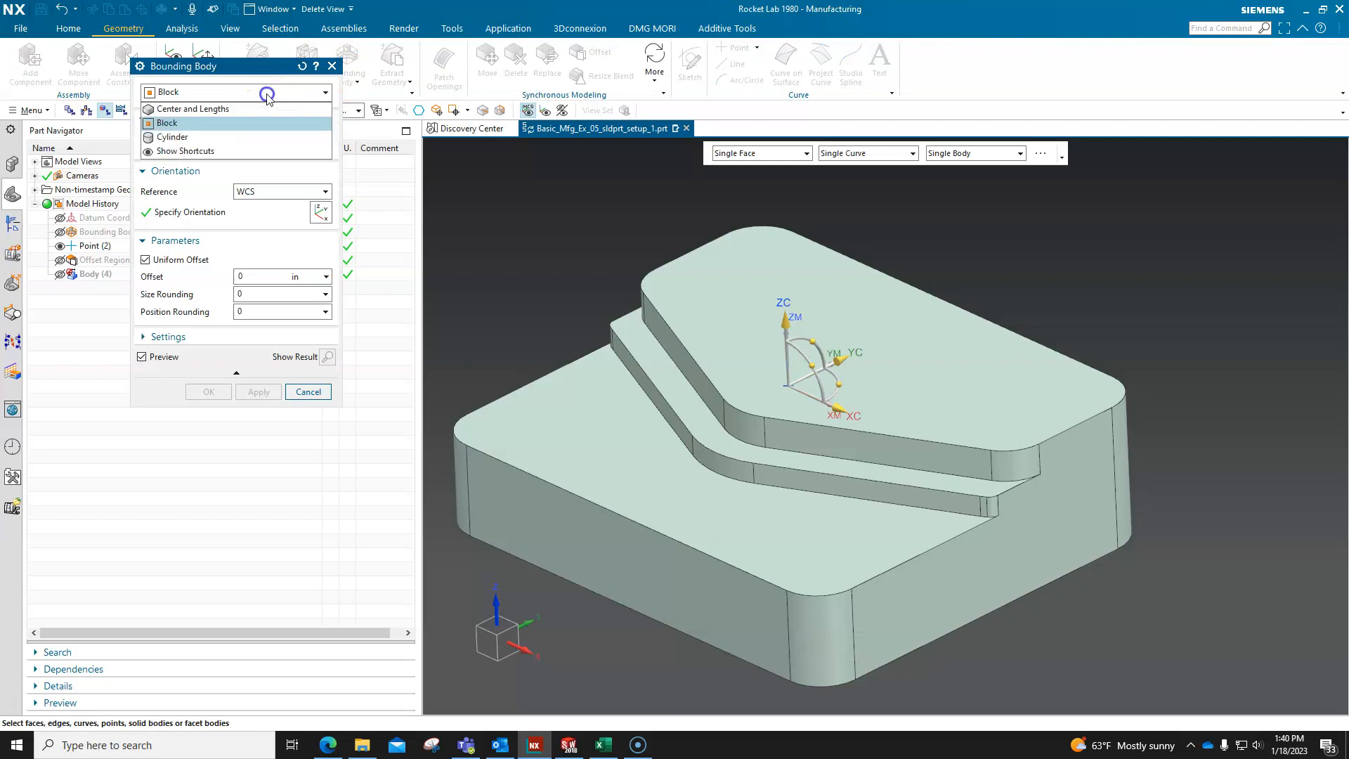
click(204, 137)
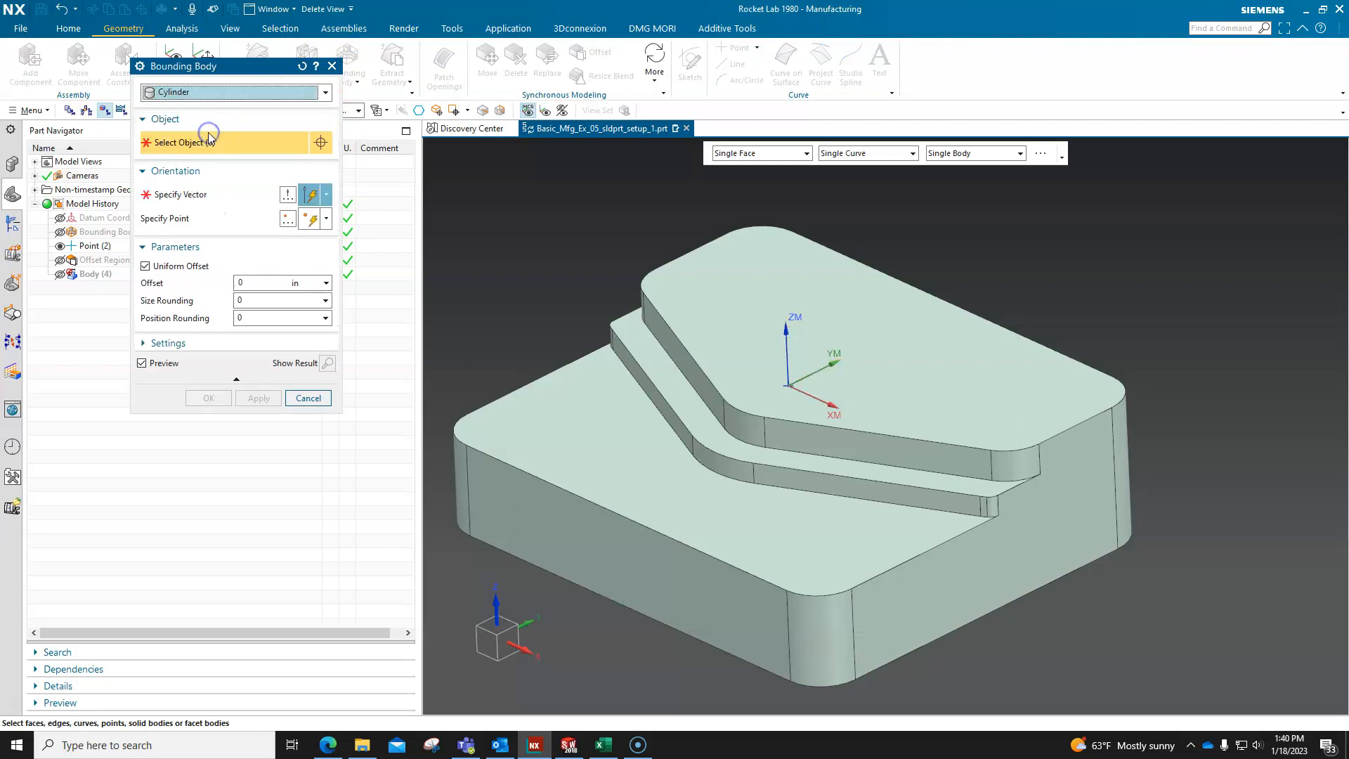
click(742, 329)
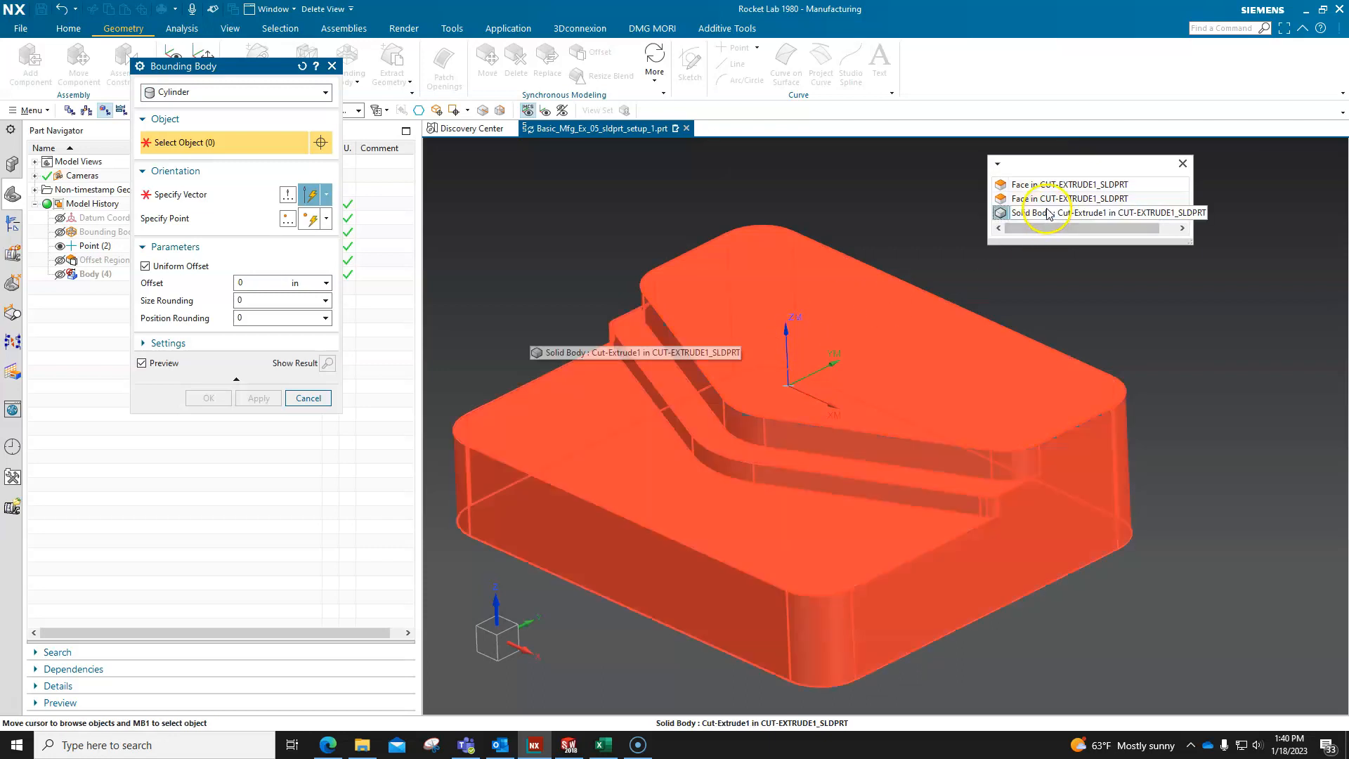
click(1045, 220)
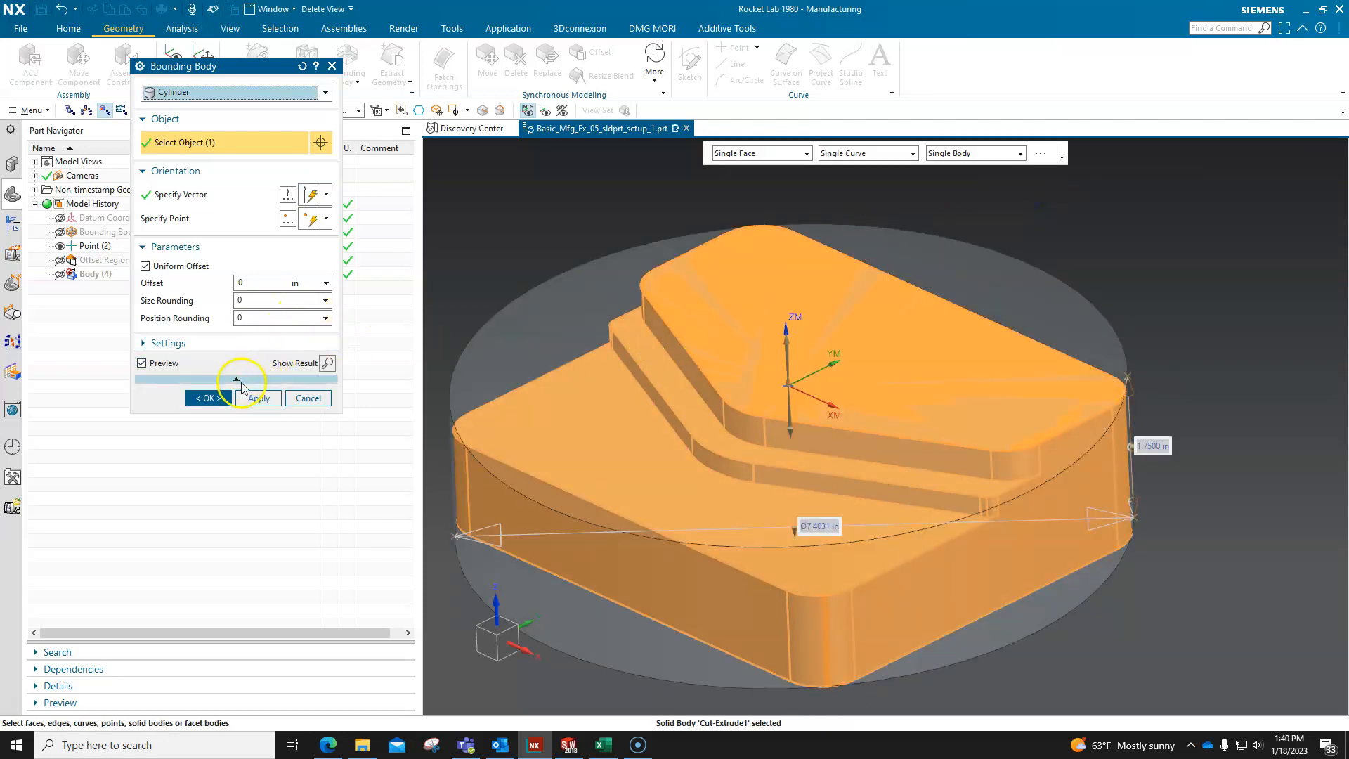
click(209, 397)
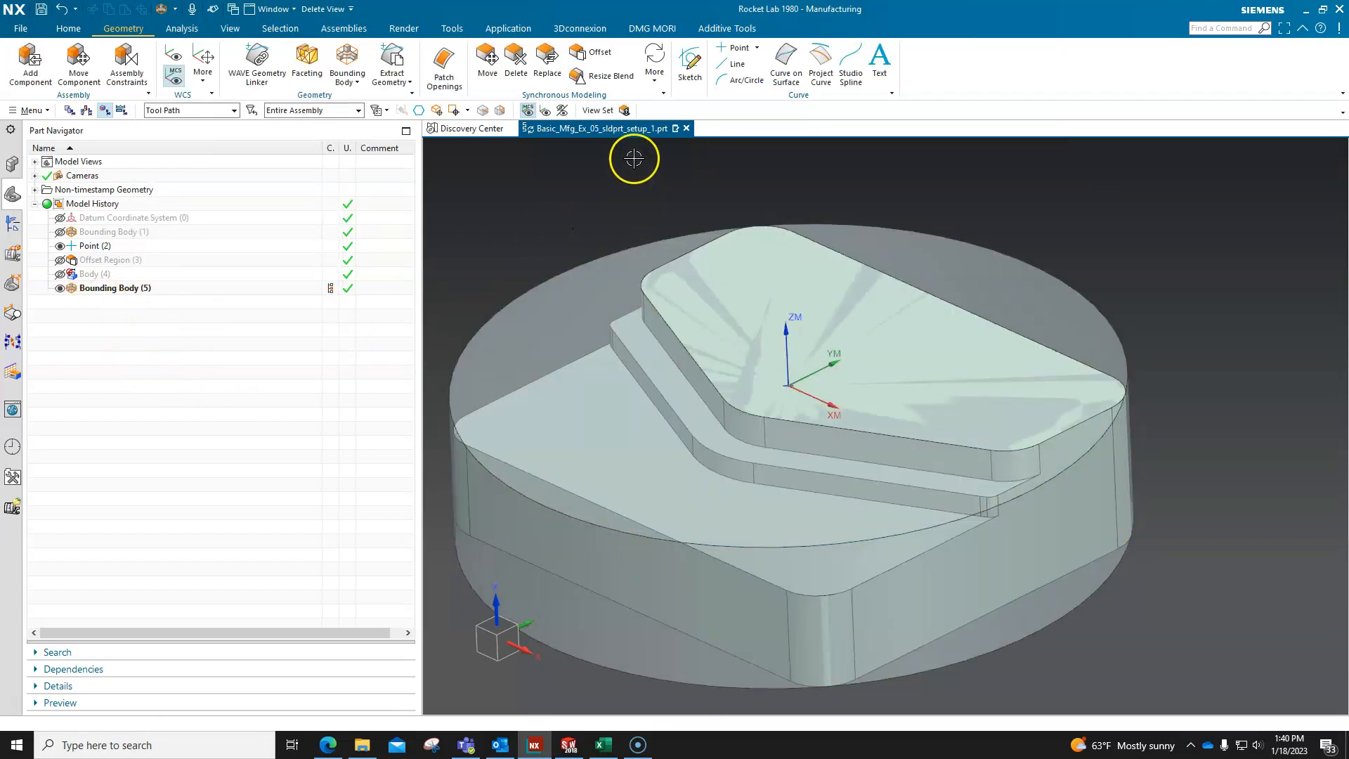
Offset the top face of the cylindrical bounding body by .025 in.
click(597, 52)
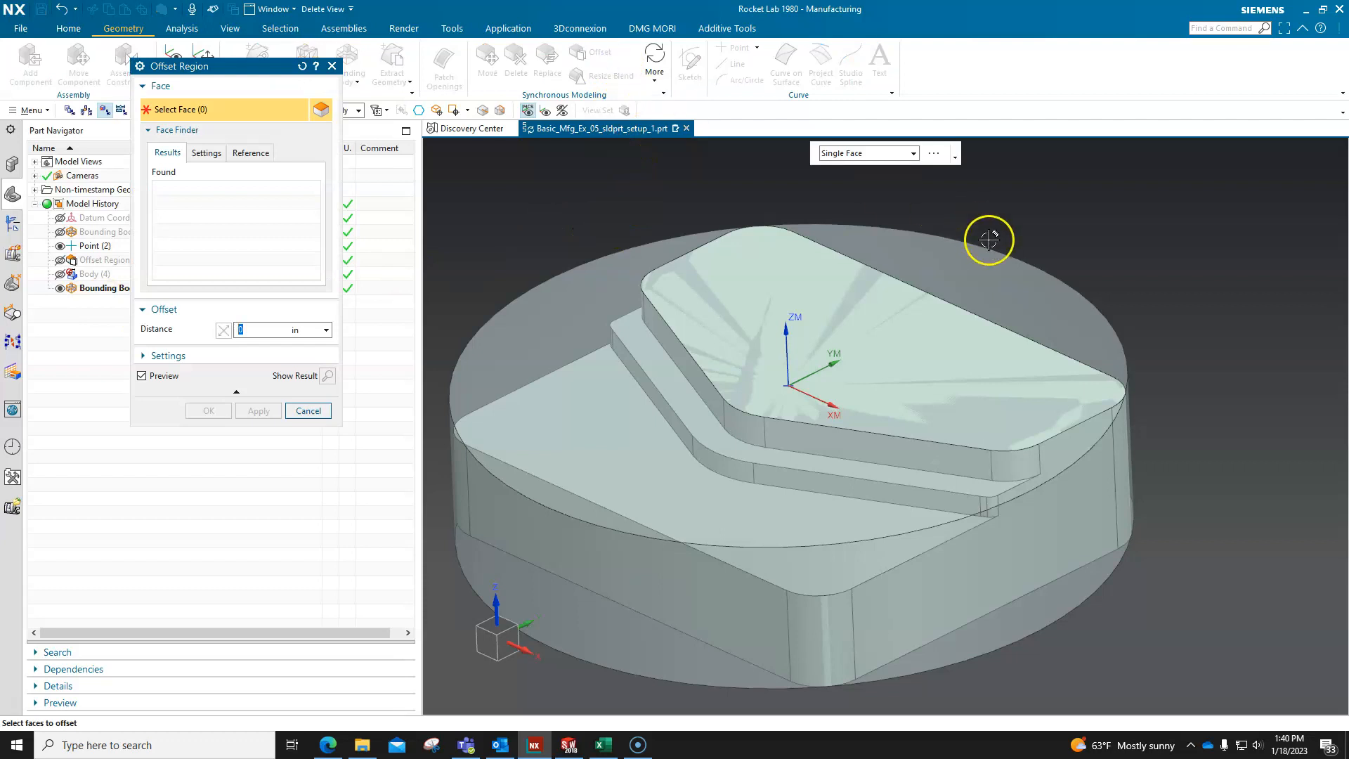
click(976, 260)
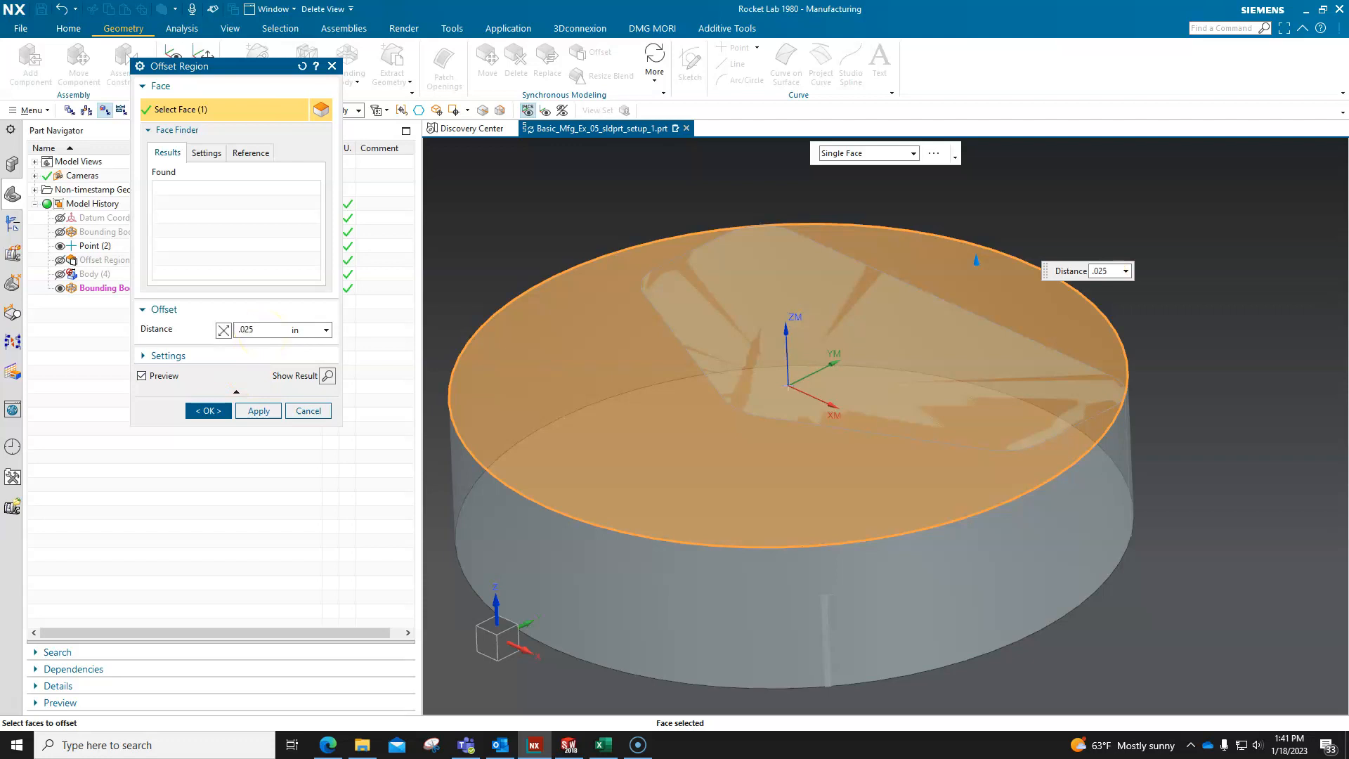
click(211, 411)
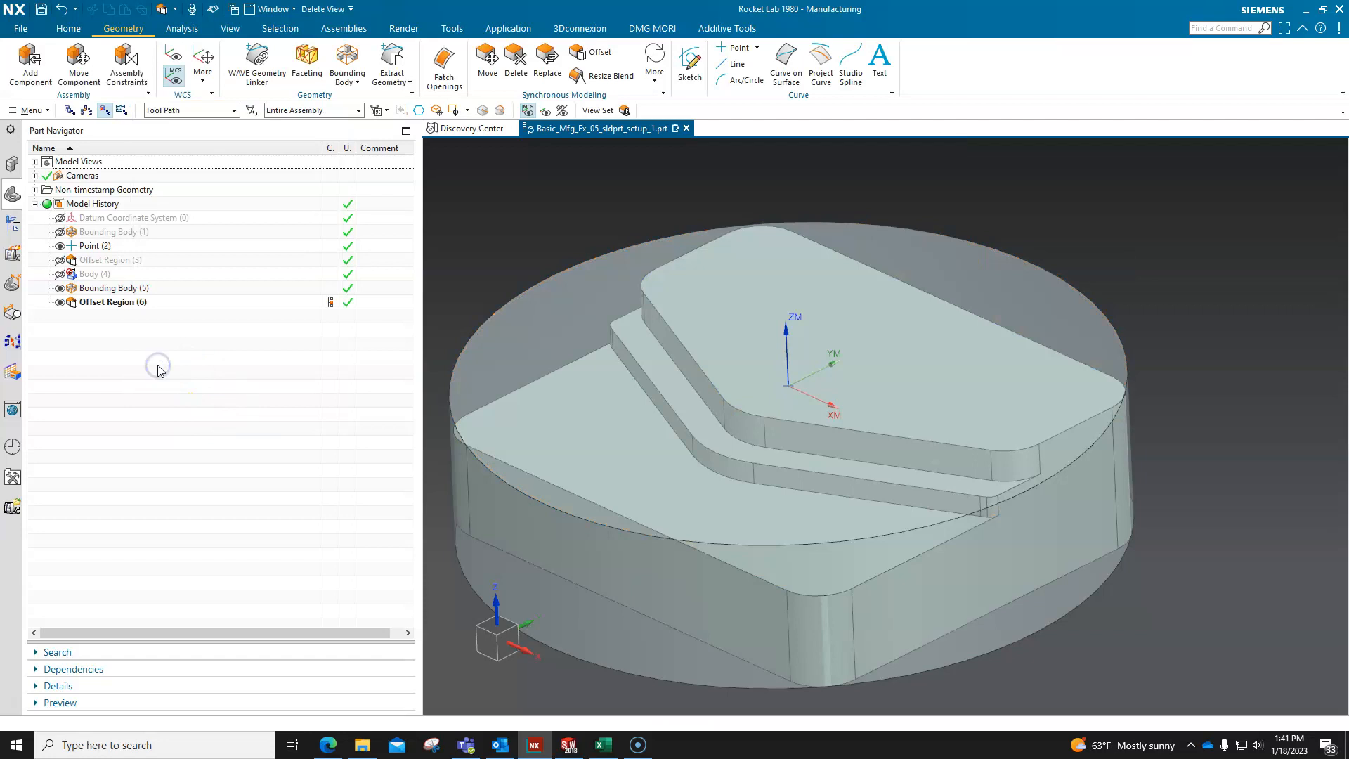
Edit WORKPIECE_2 in the Operation Navigator and replace its blank geometry with the cylindrical bounding body.
click(14, 226)
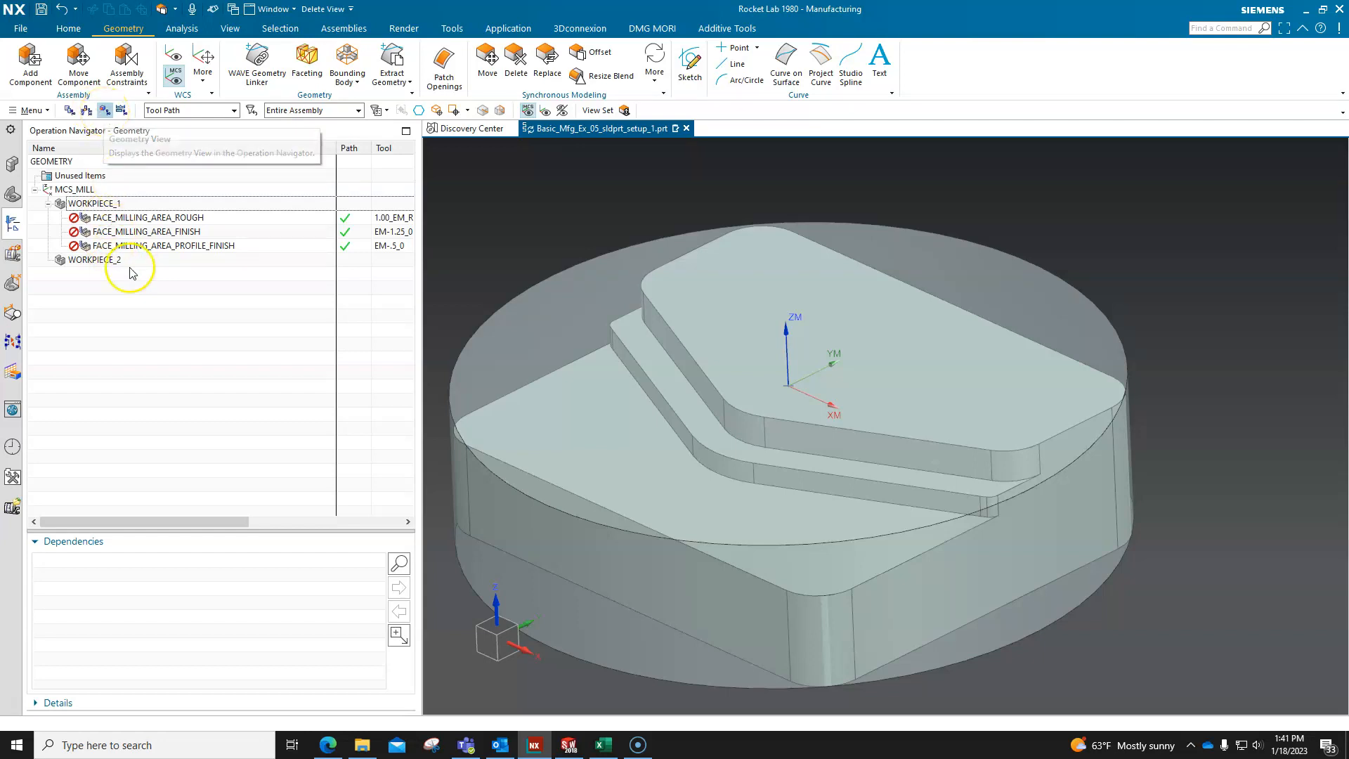
click(106, 260)
right_click(106, 261)
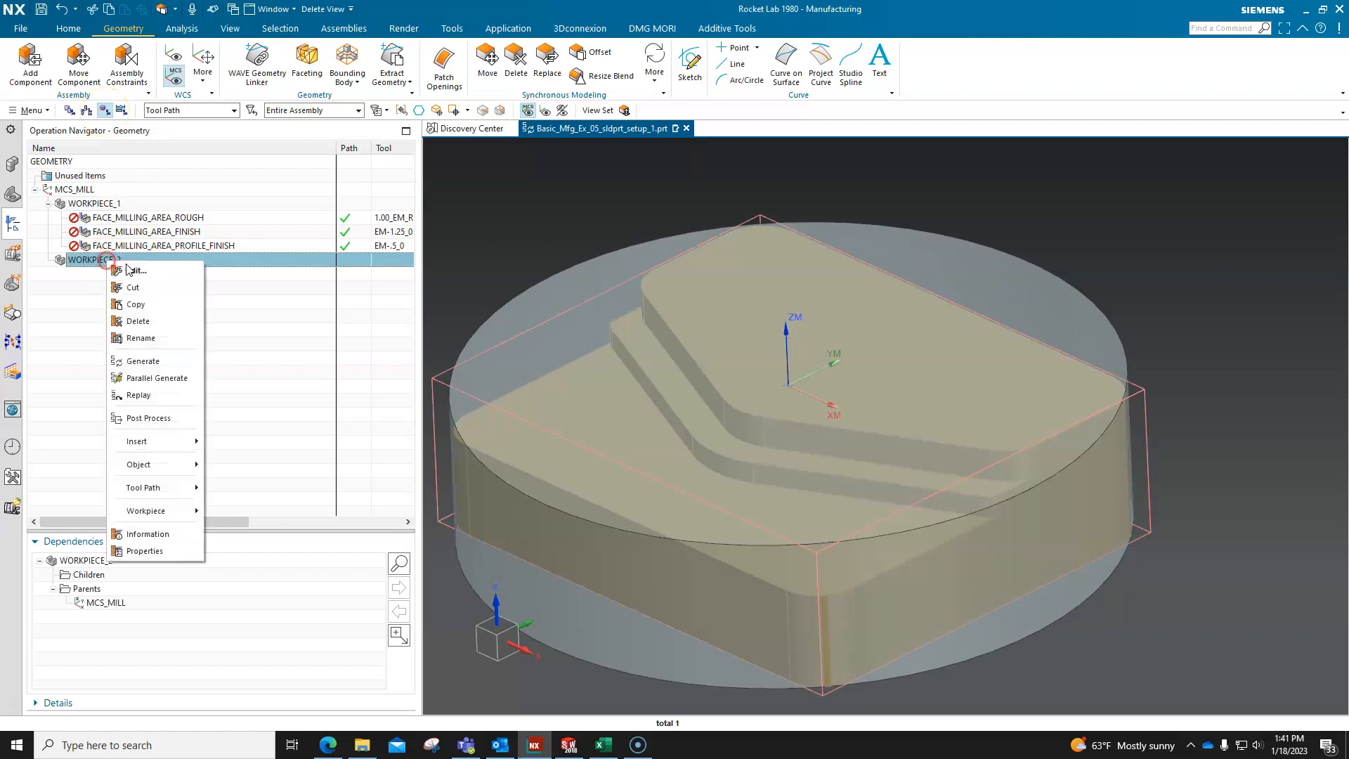
click(140, 269)
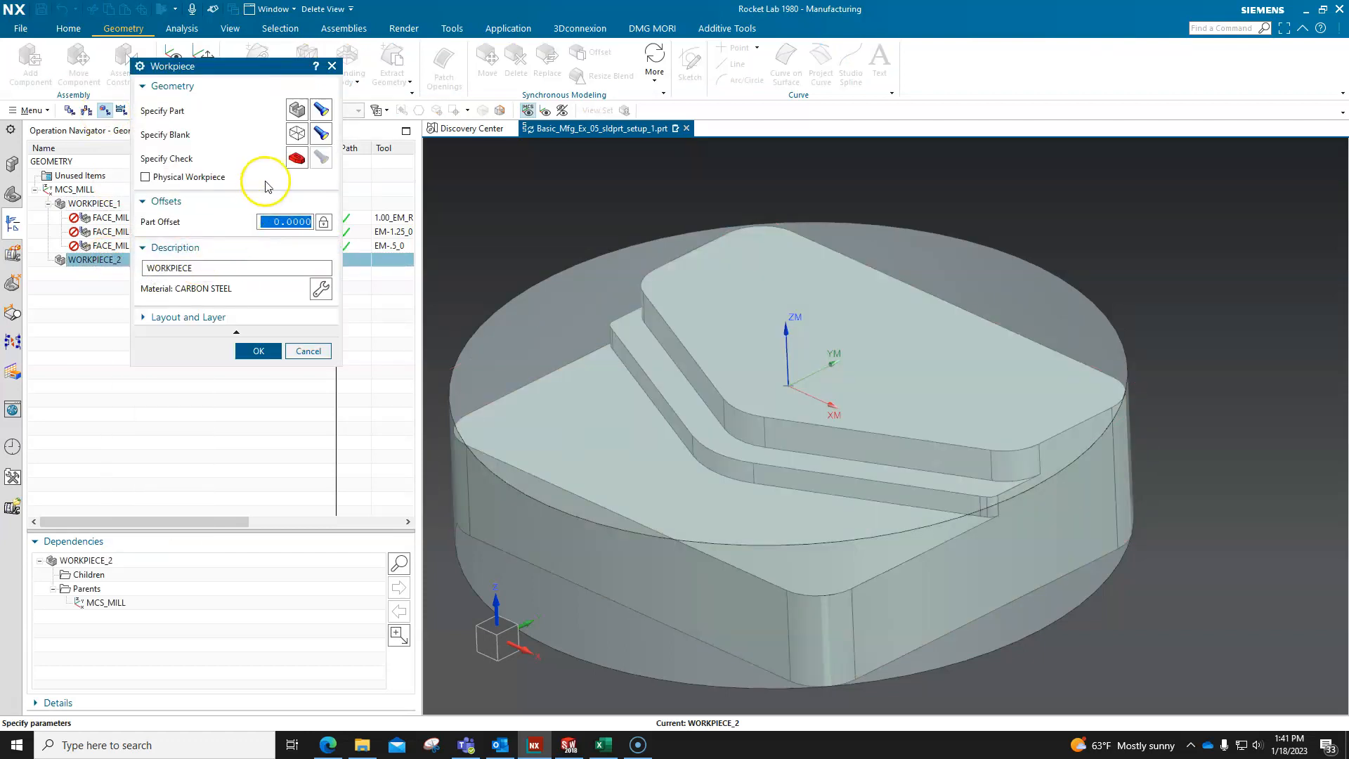
click(321, 137)
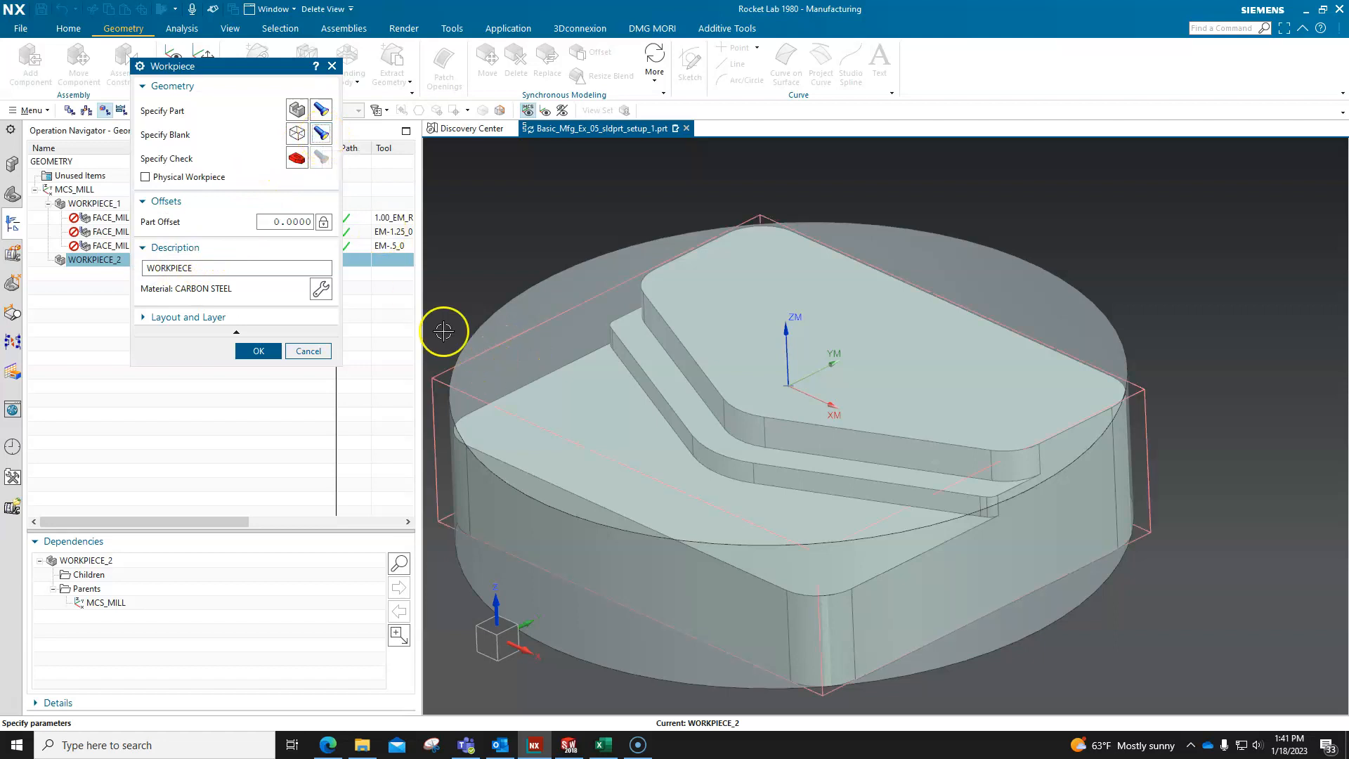
click(297, 134)
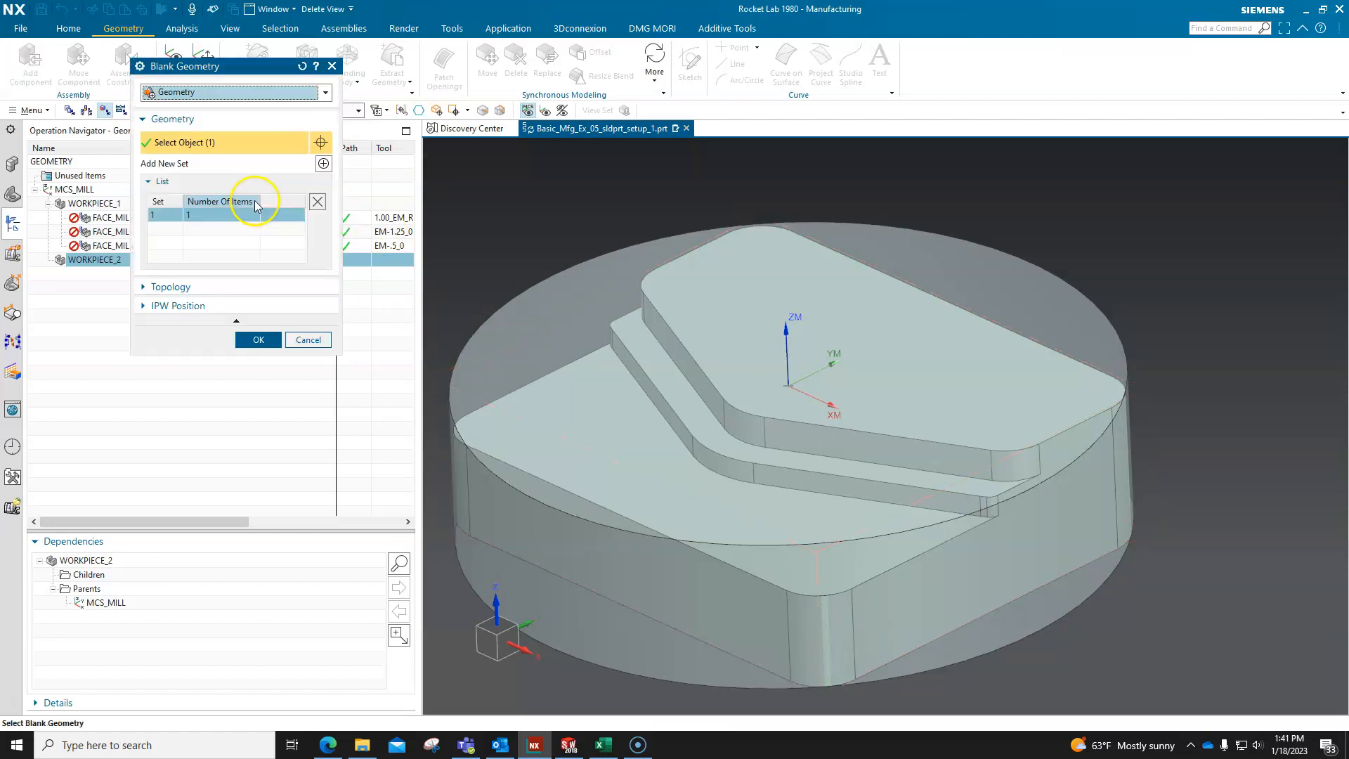
click(318, 202)
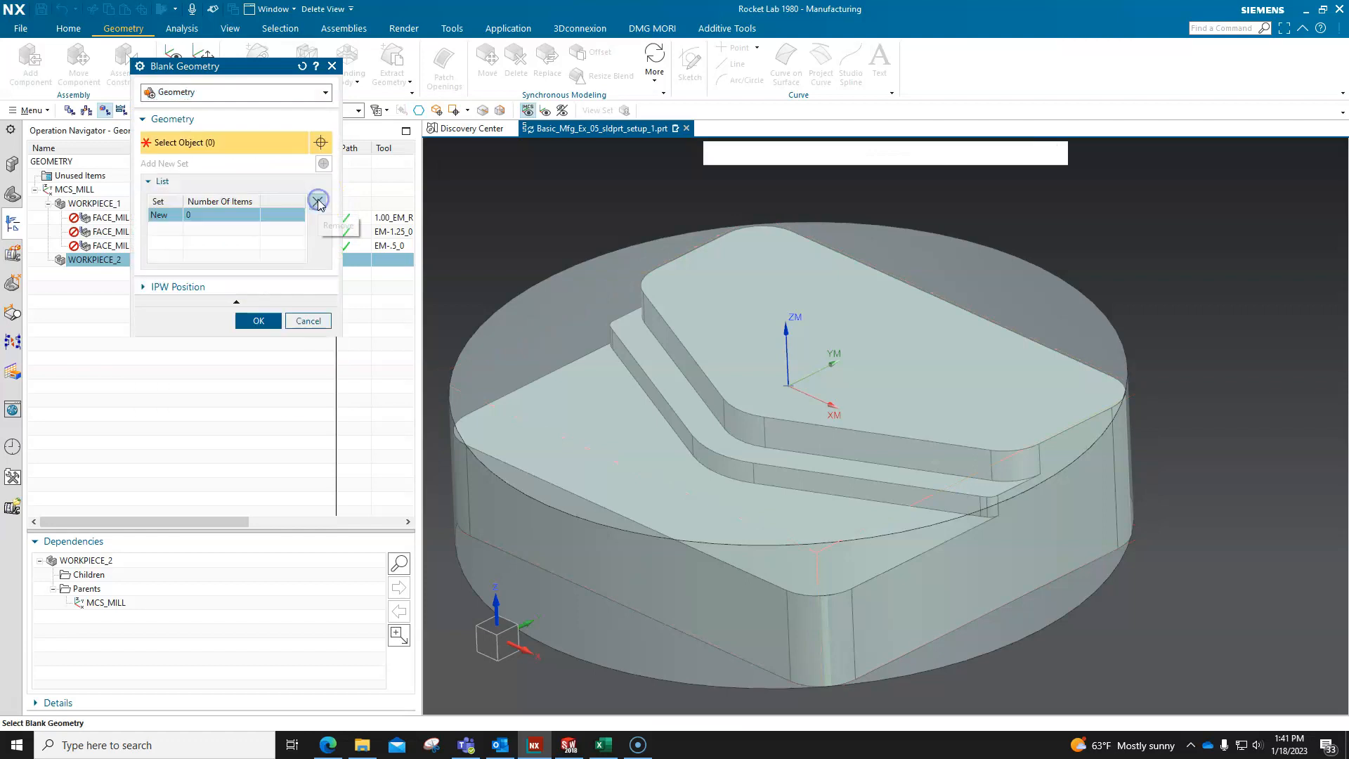
click(548, 282)
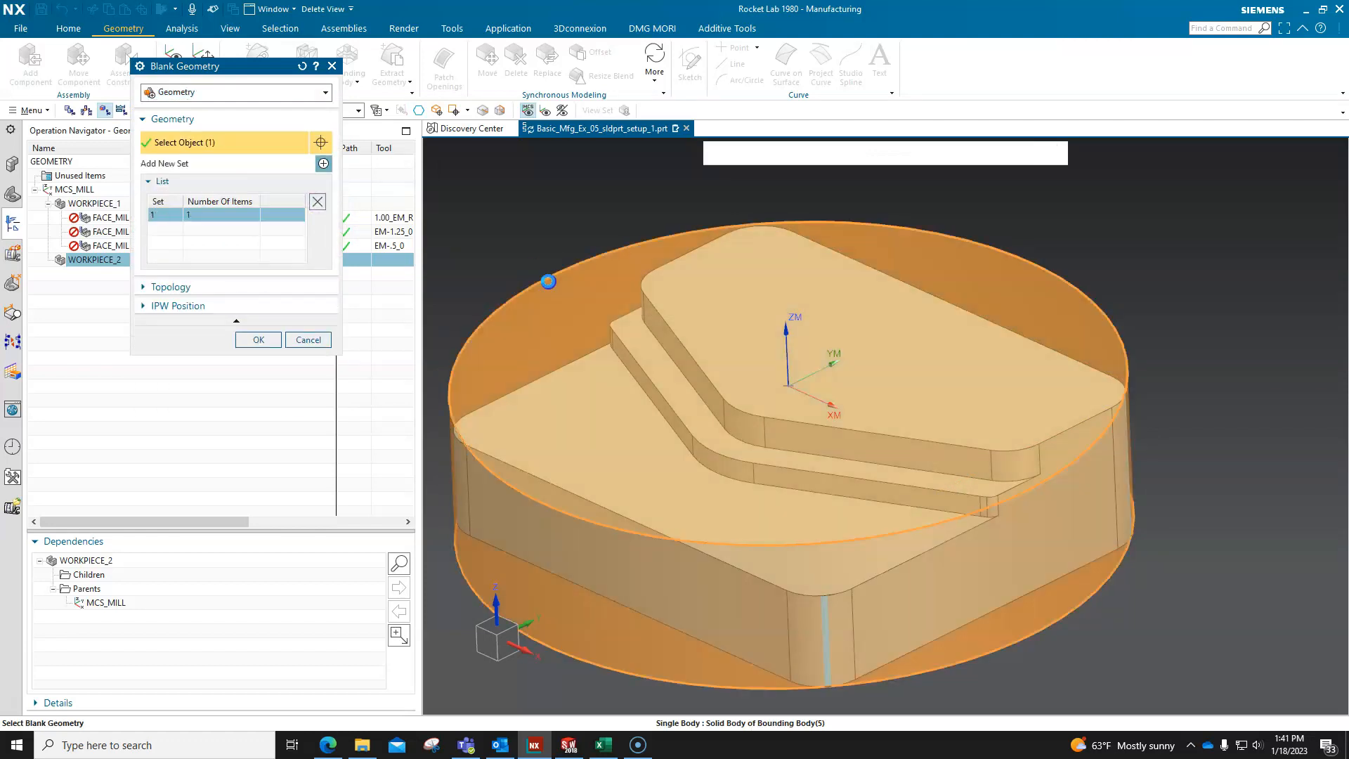
click(257, 340)
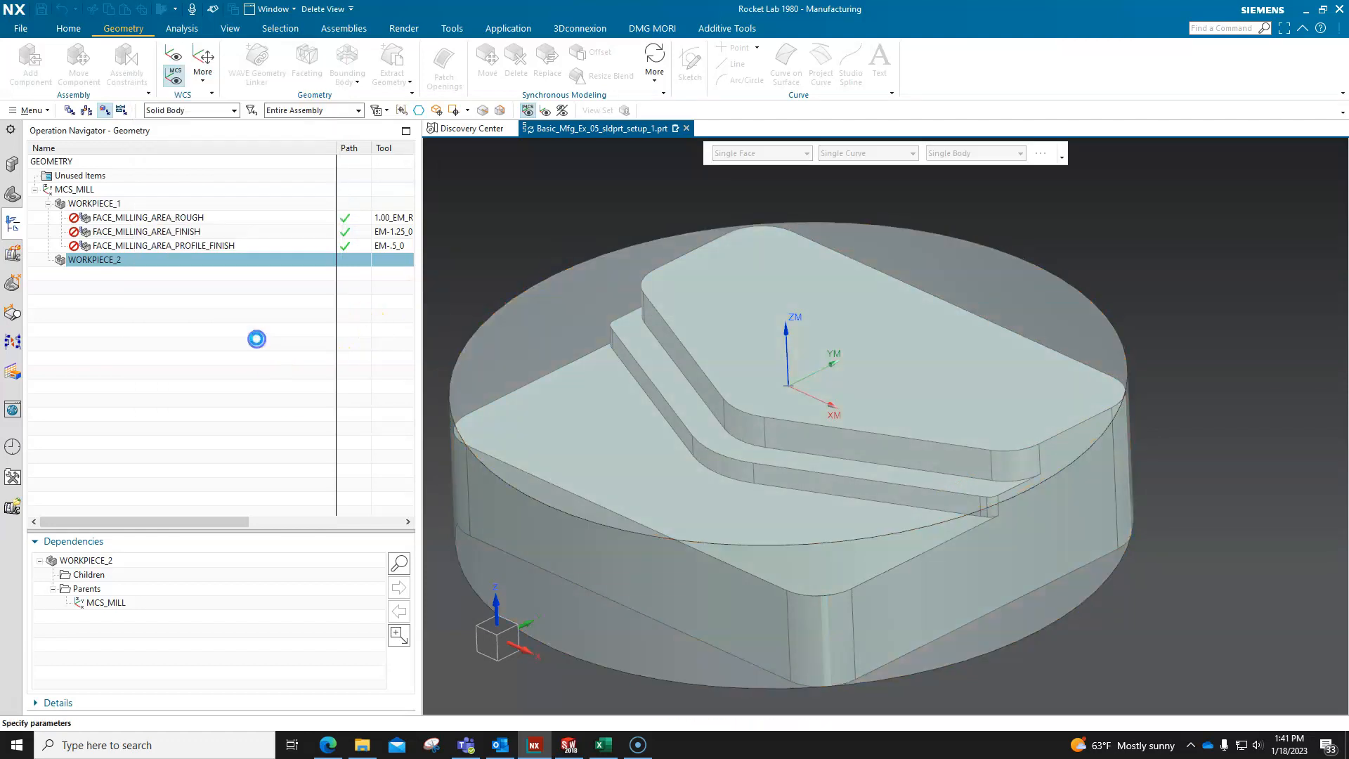
click(257, 350)
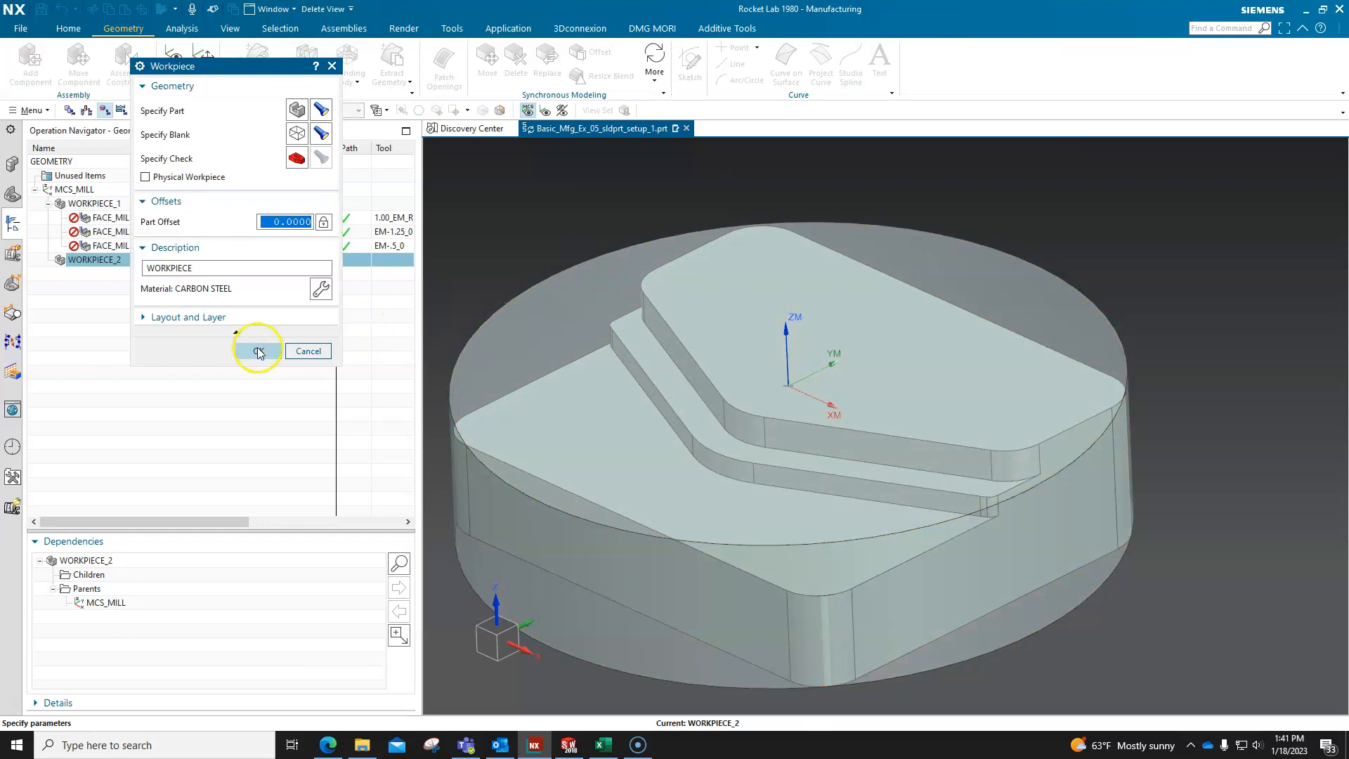
Highlight WORKPIECE_1 and WORKPIECE_2 in turn to compare their part and blank geometry.
click(106, 204)
click(128, 313)
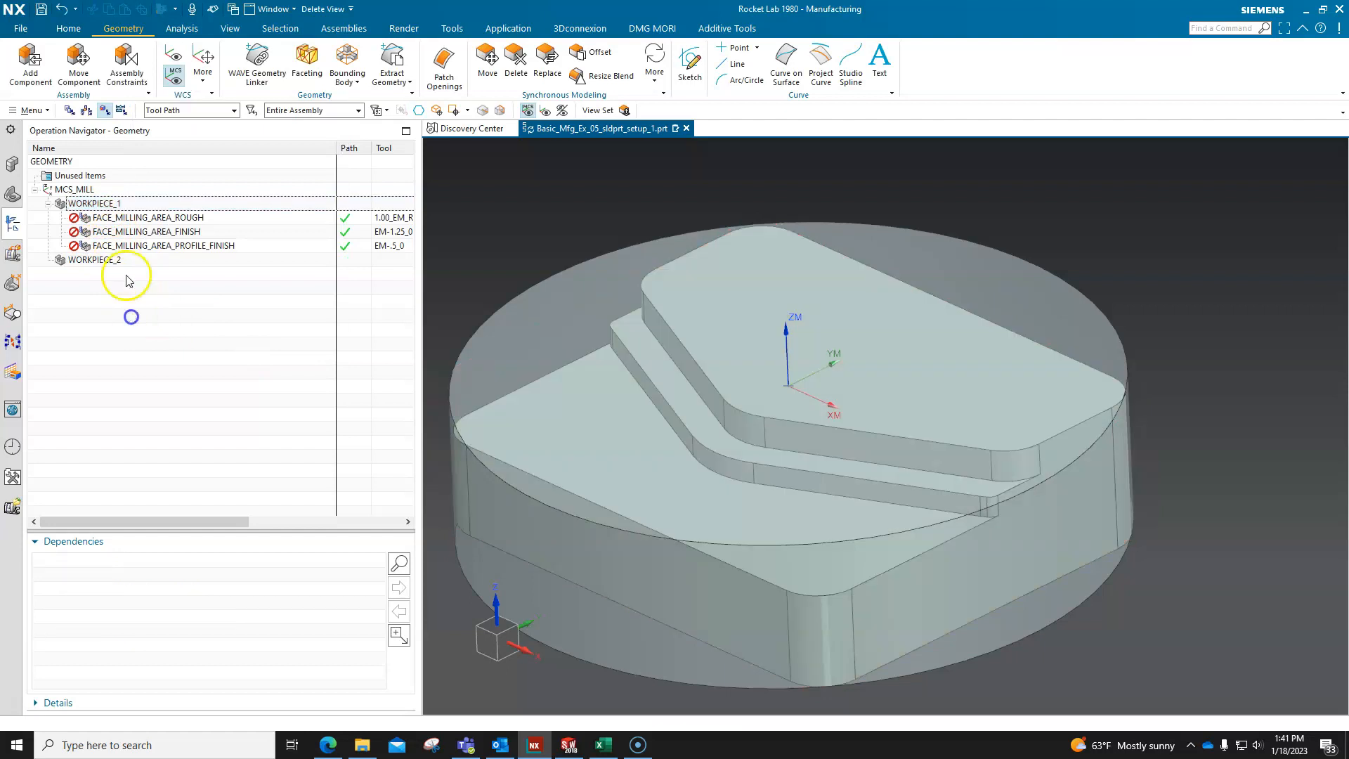
click(119, 206)
scroll(840, 331, down, 2)
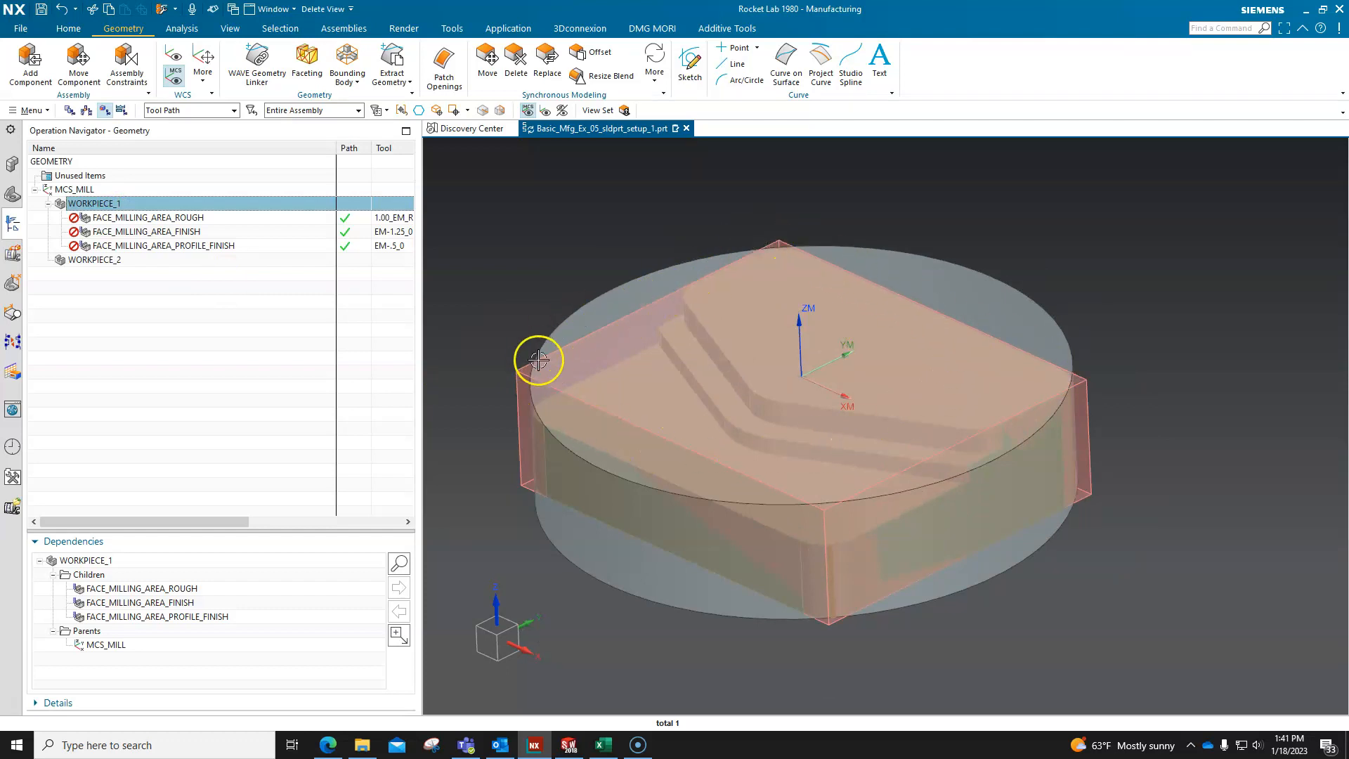
click(127, 298)
click(119, 261)
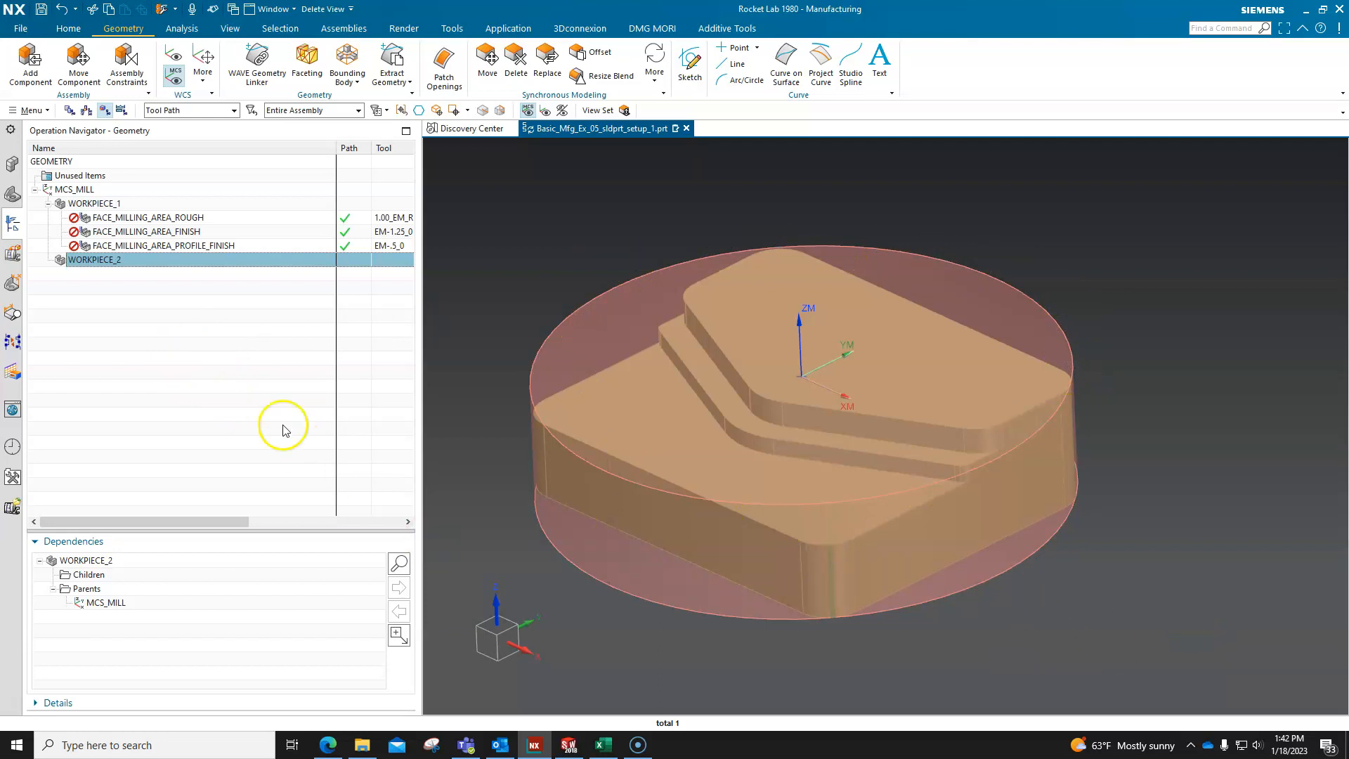
click(246, 400)
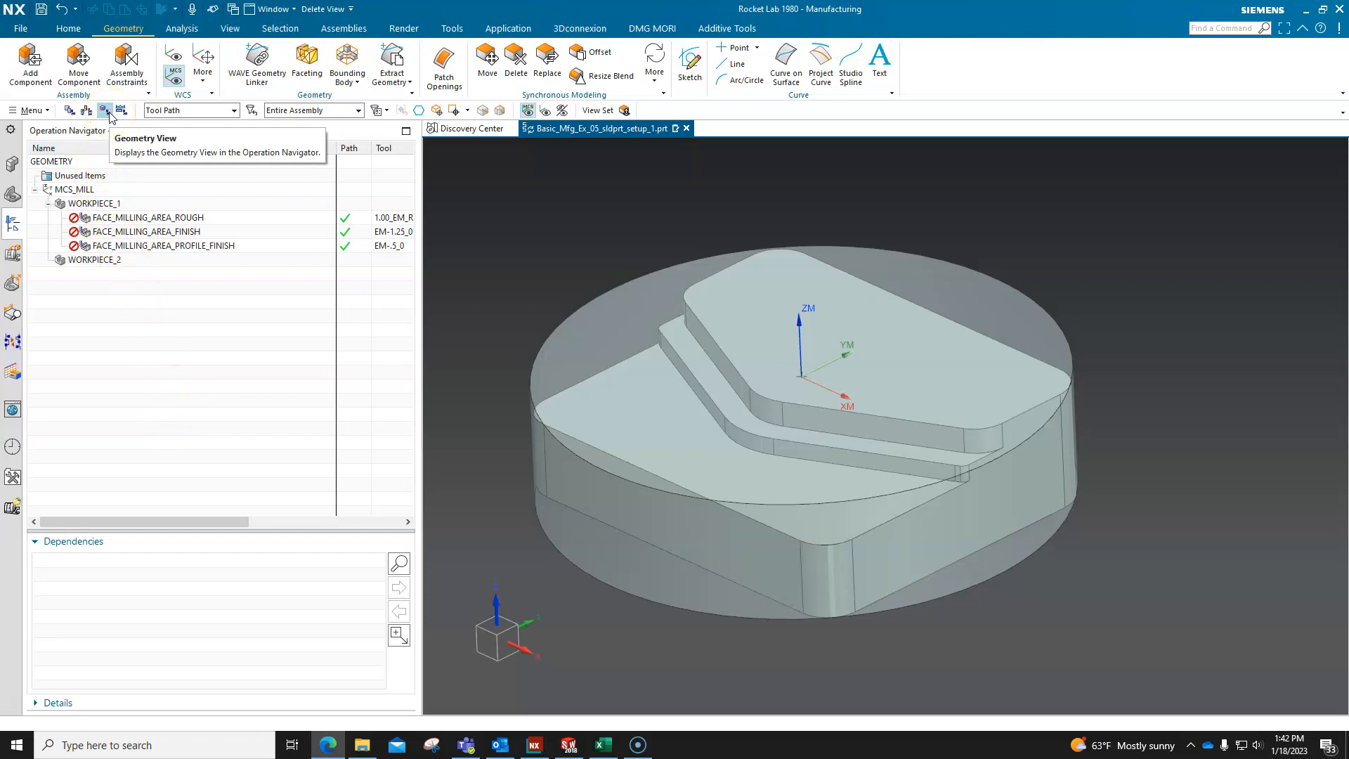
right_click(83, 145)
click(139, 284)
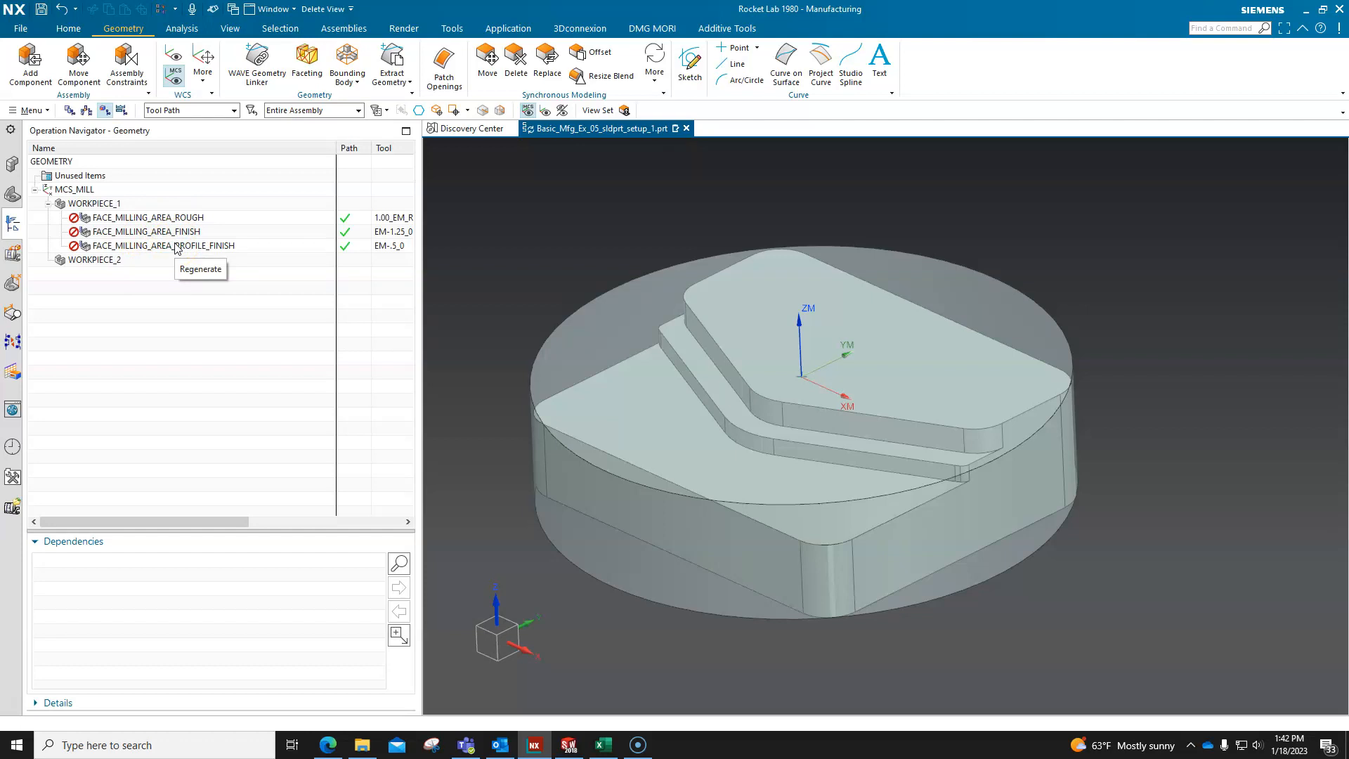
Highlight WORKPIECE_1 again, and display the tool path of FACE_MILLING_AREA_ROUGH beneath it.
click(111, 205)
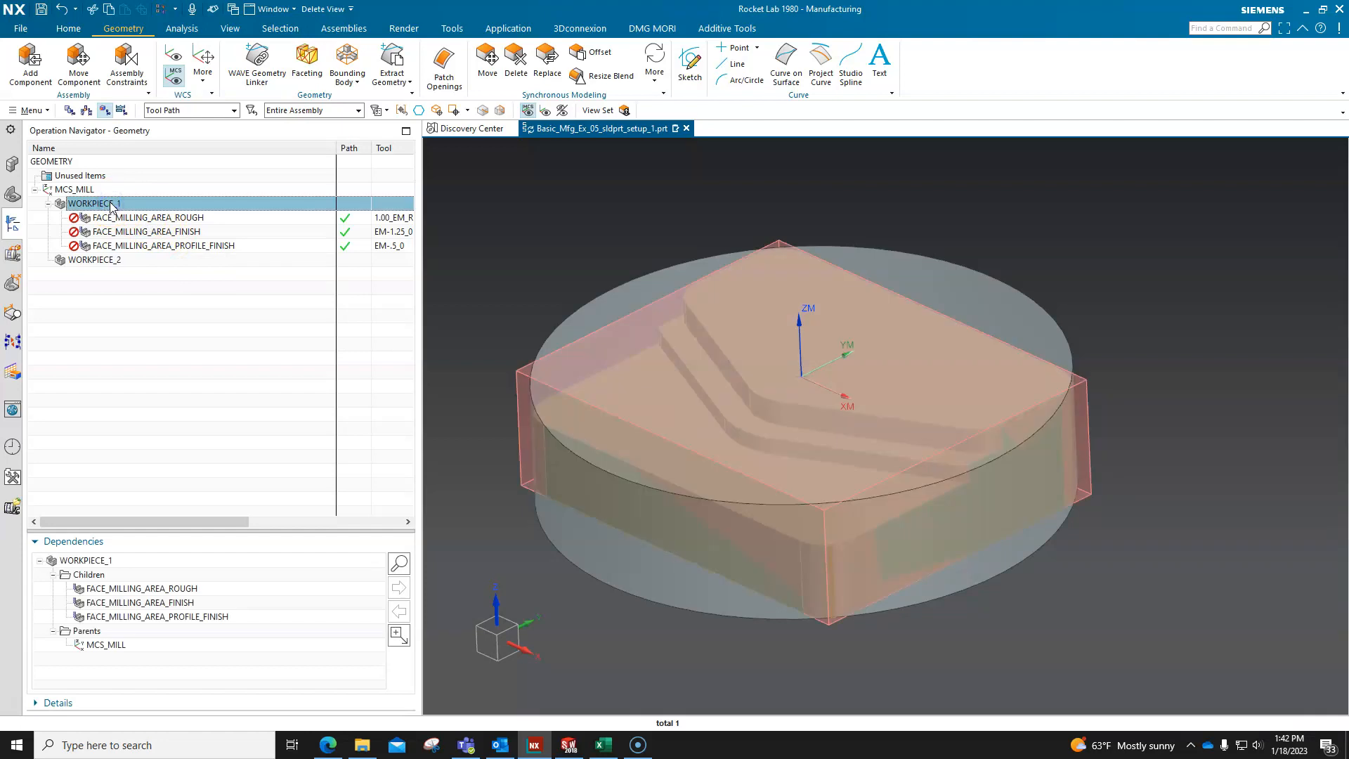
click(148, 323)
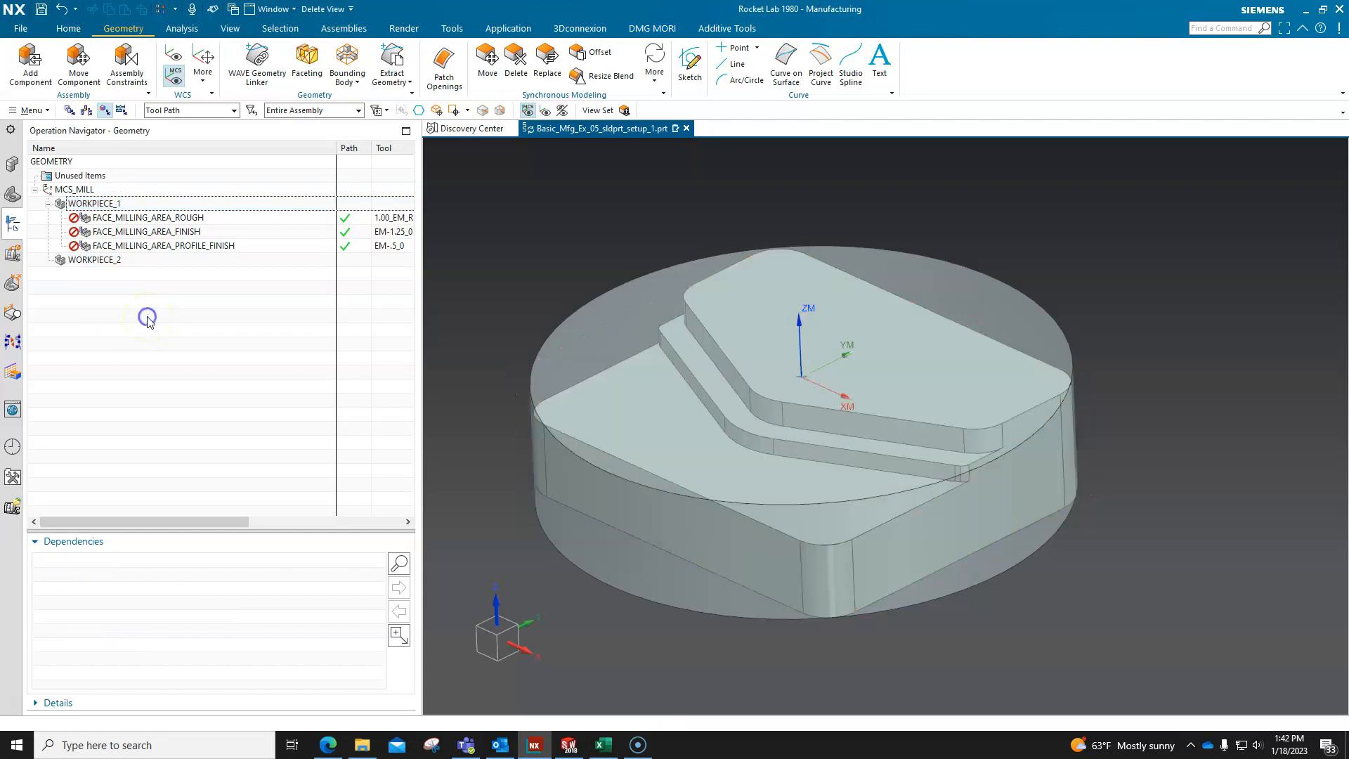
click(154, 219)
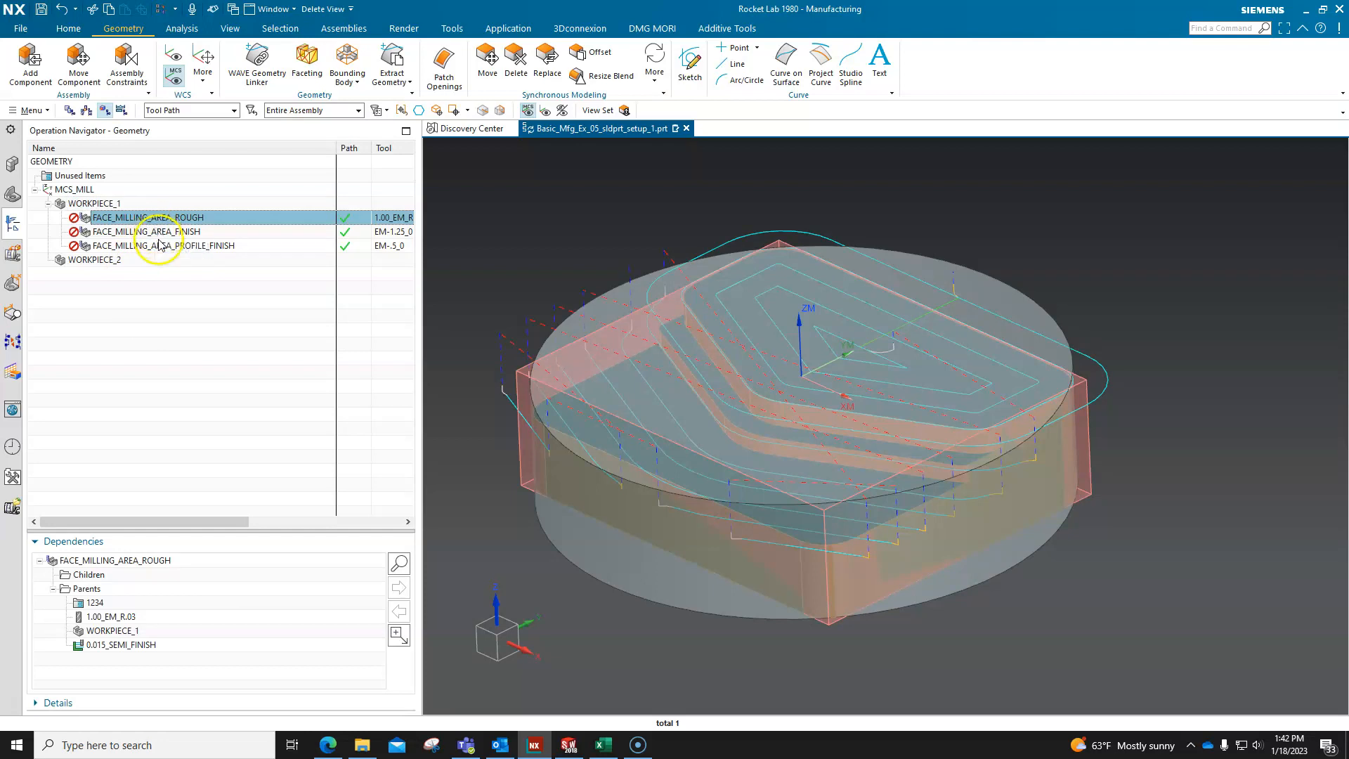
Generate and accept the tool paths for all three face milling operations under WORKPIECE_1.
shift+click(159, 245)
right_click(160, 245)
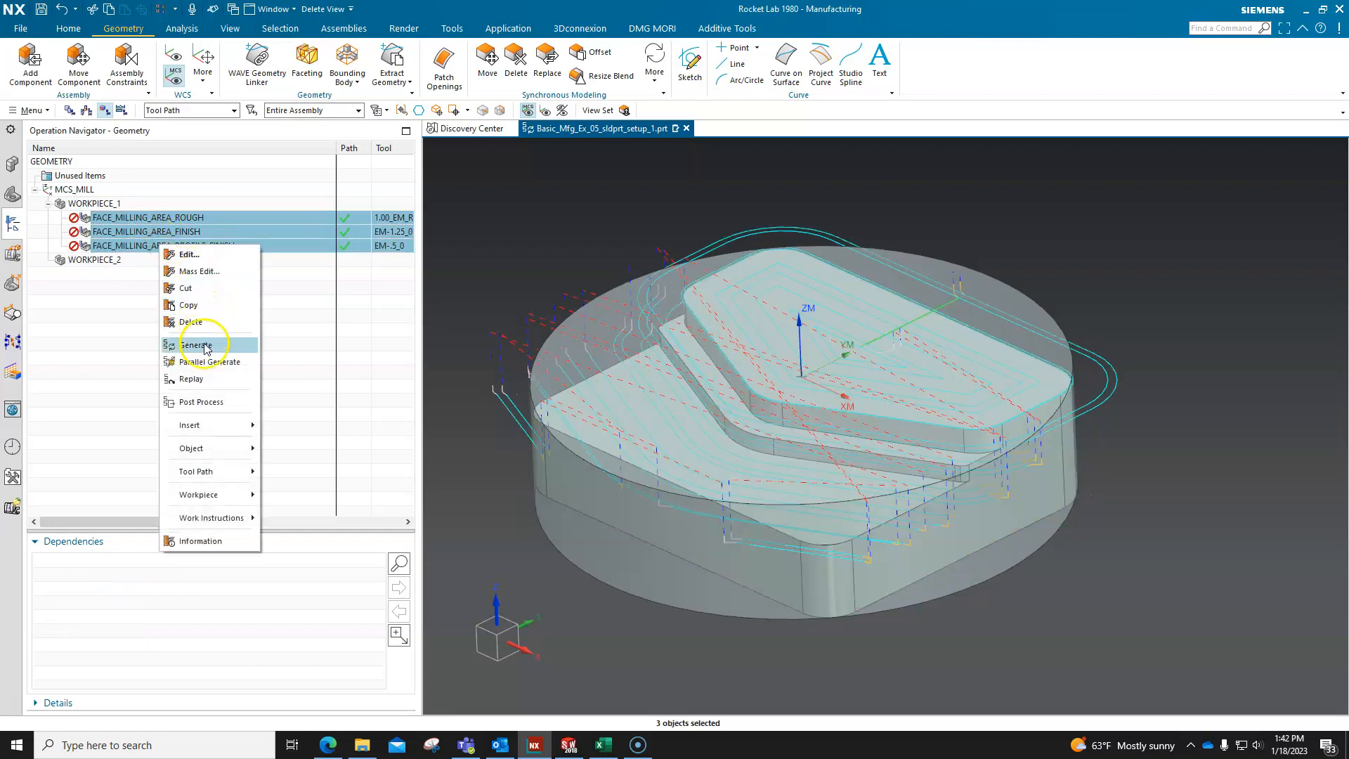
click(206, 346)
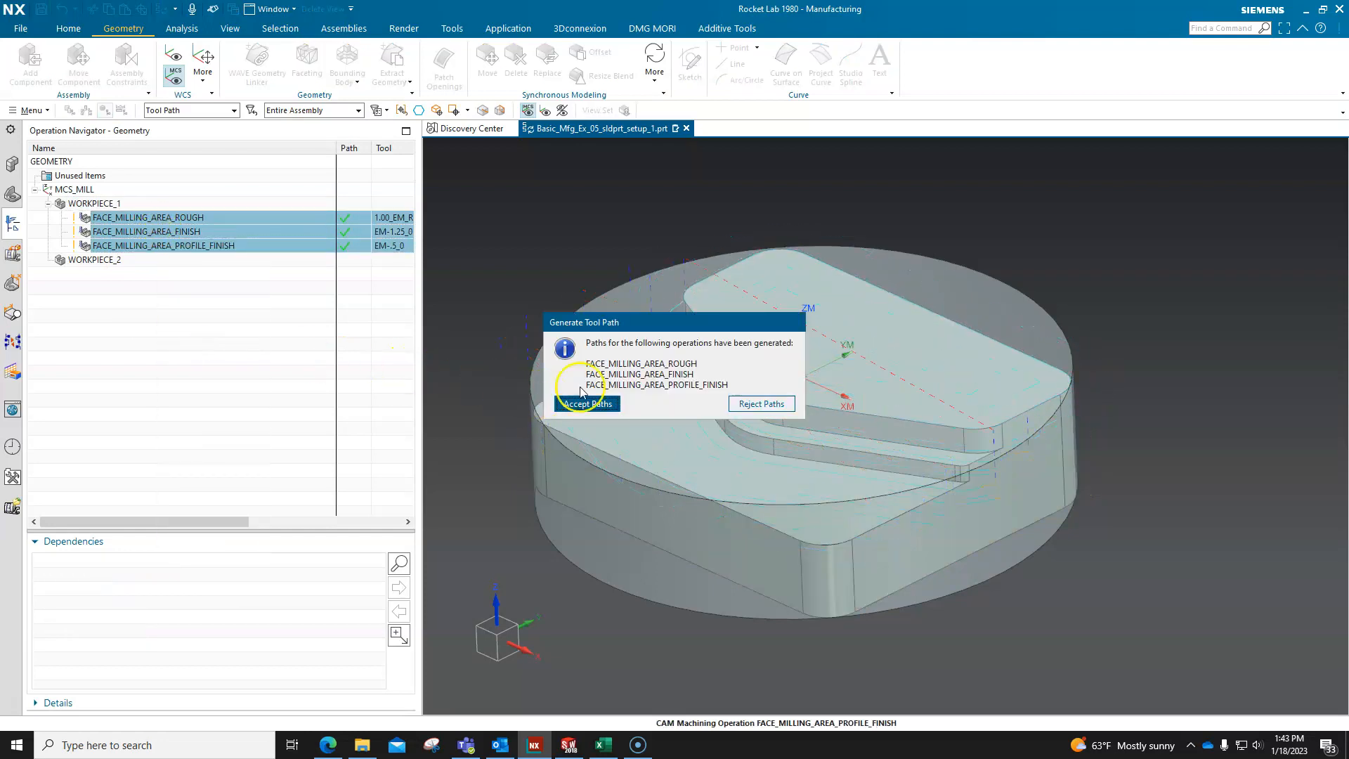
click(588, 404)
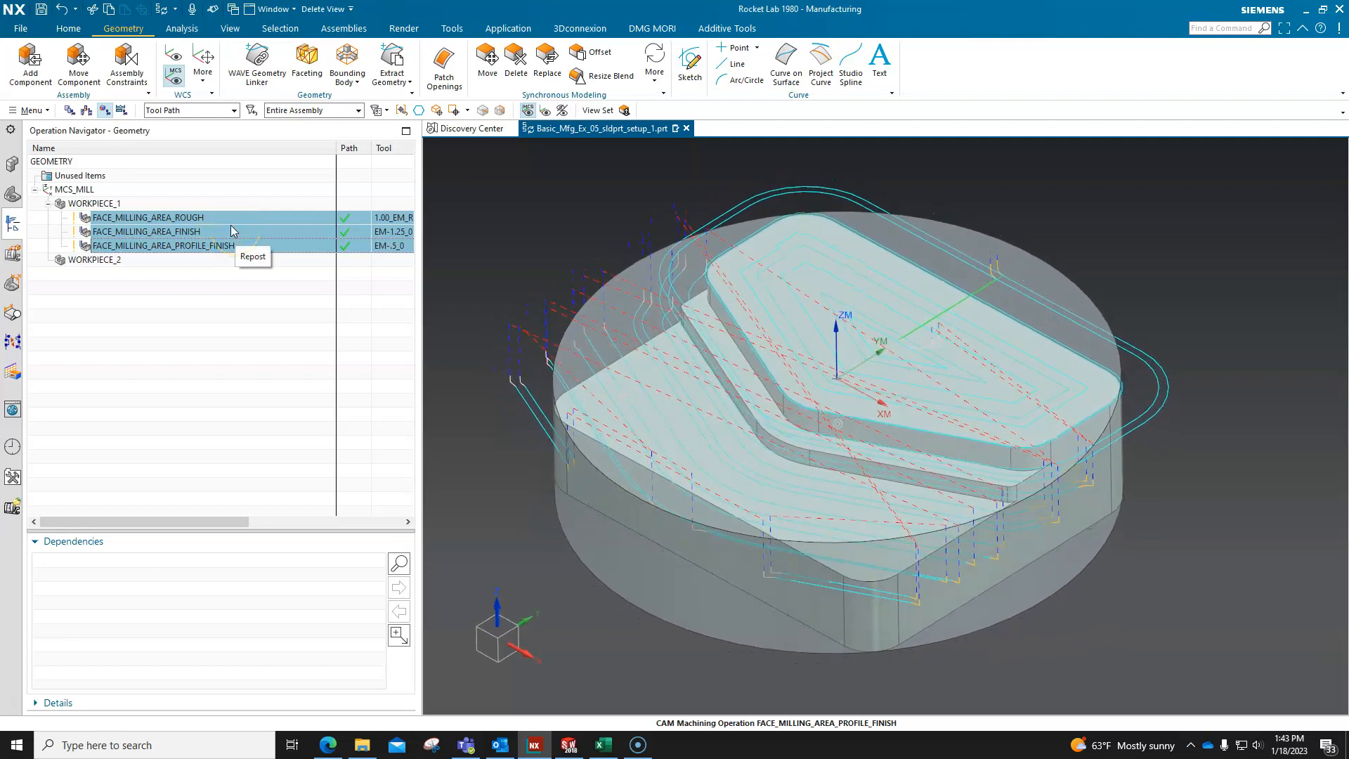
click(173, 315)
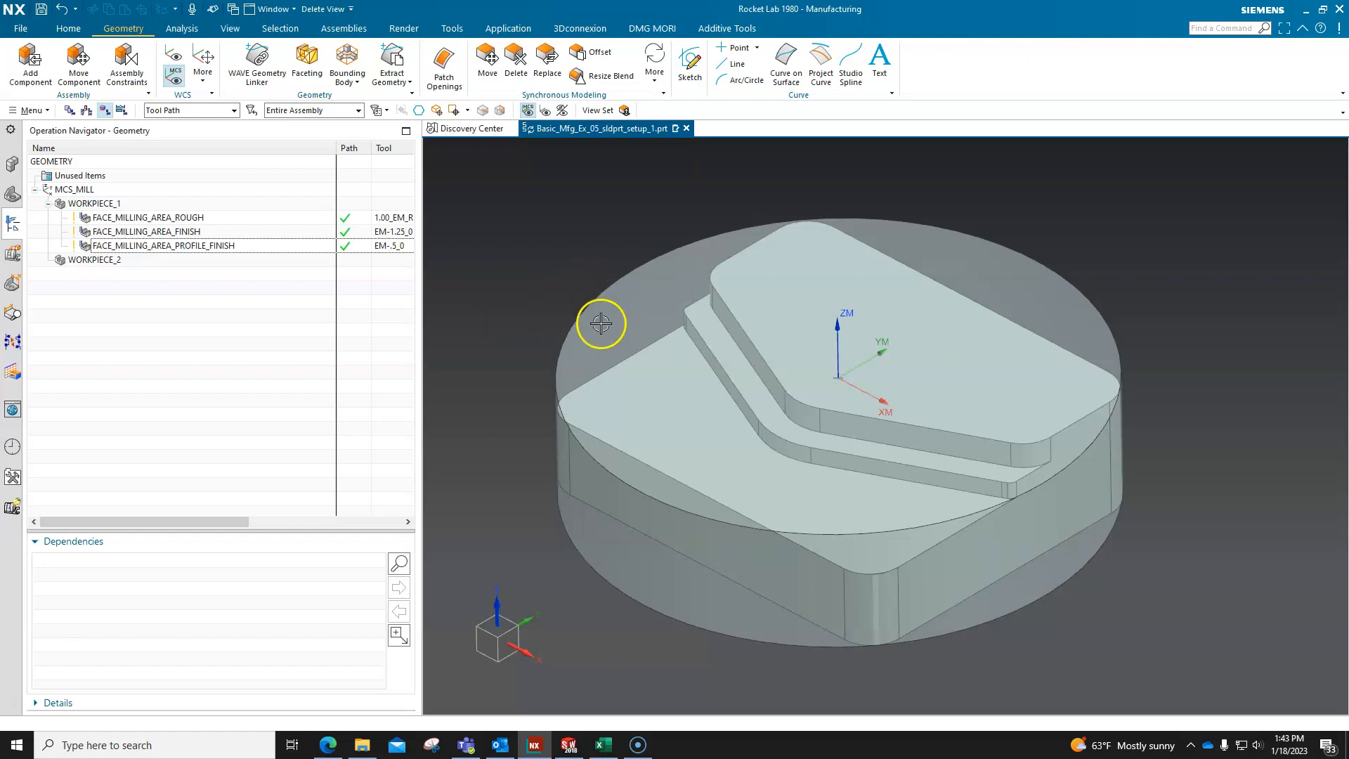
Hide the cylindrical bounding body in the Part Navigator and return to the Operation Navigator.
click(12, 194)
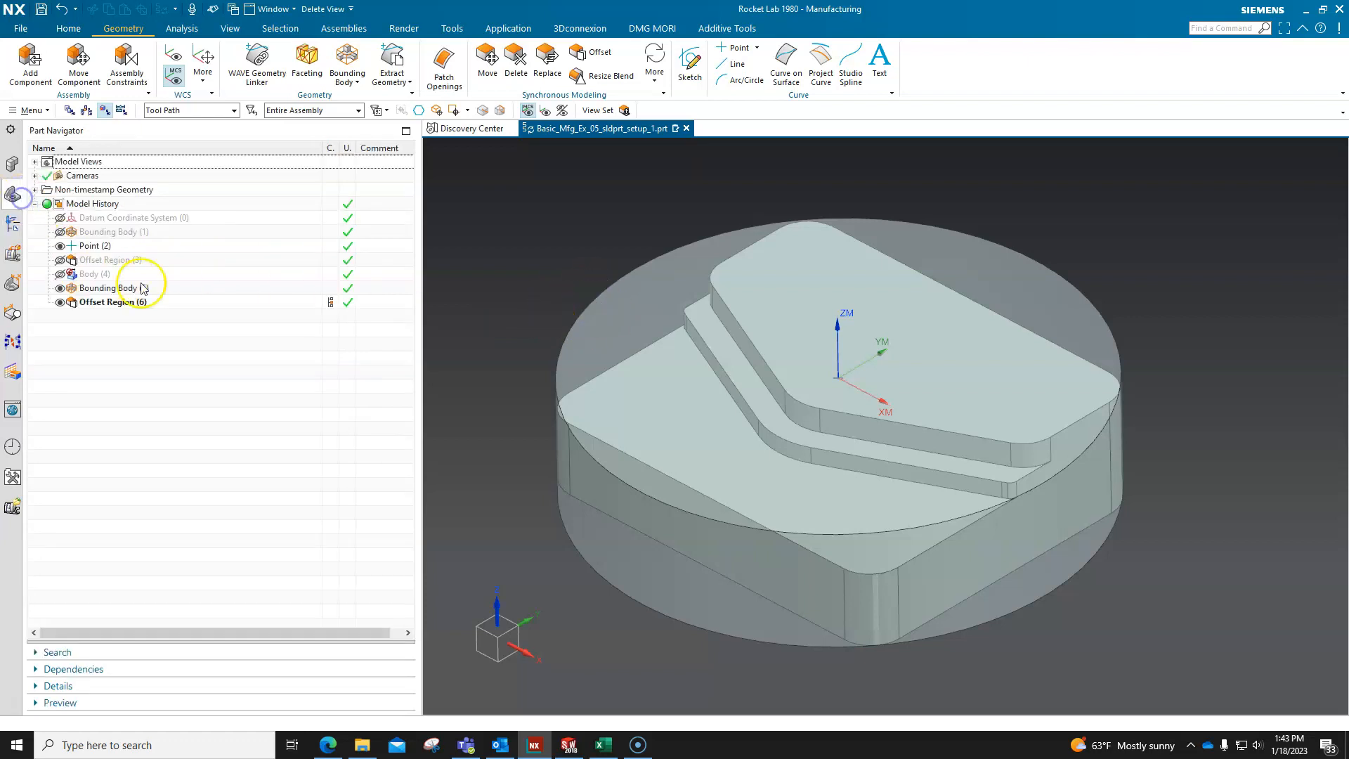
click(123, 289)
right_click(123, 290)
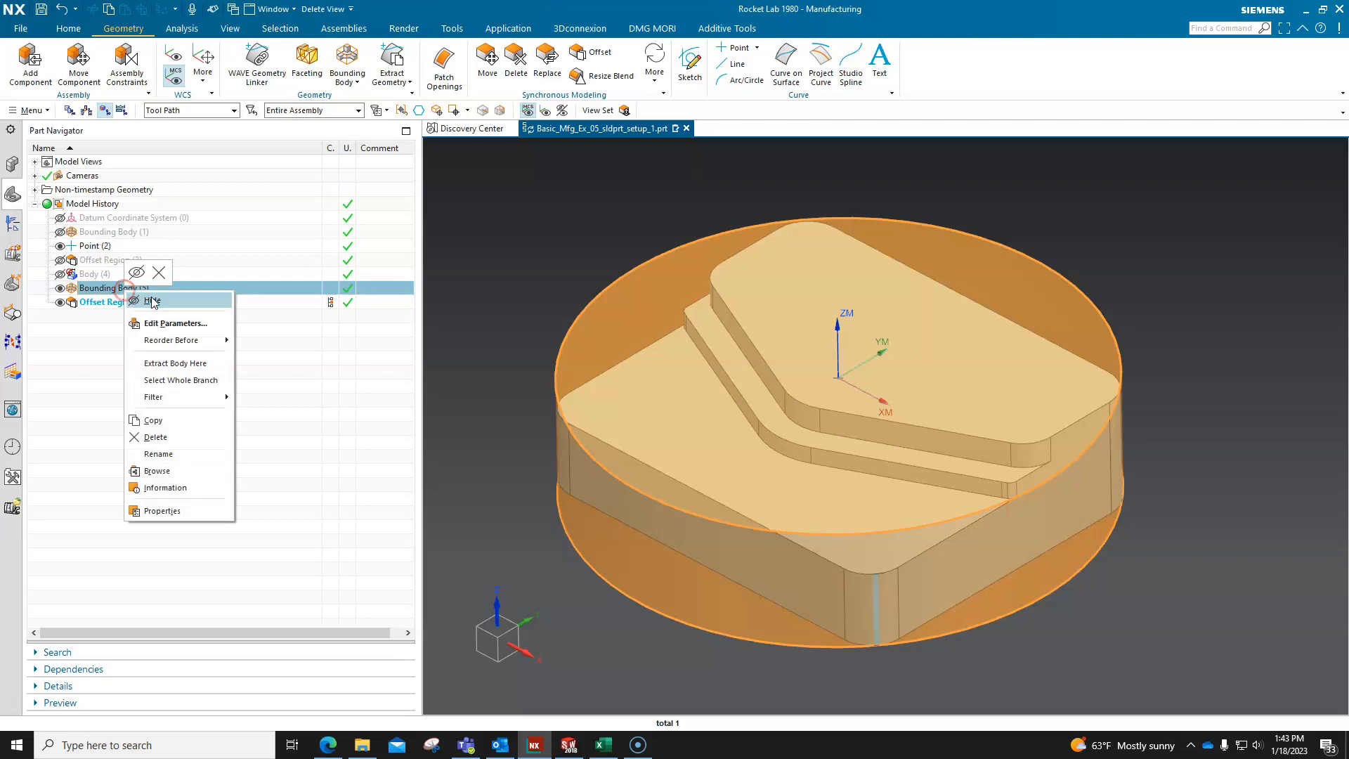
click(156, 301)
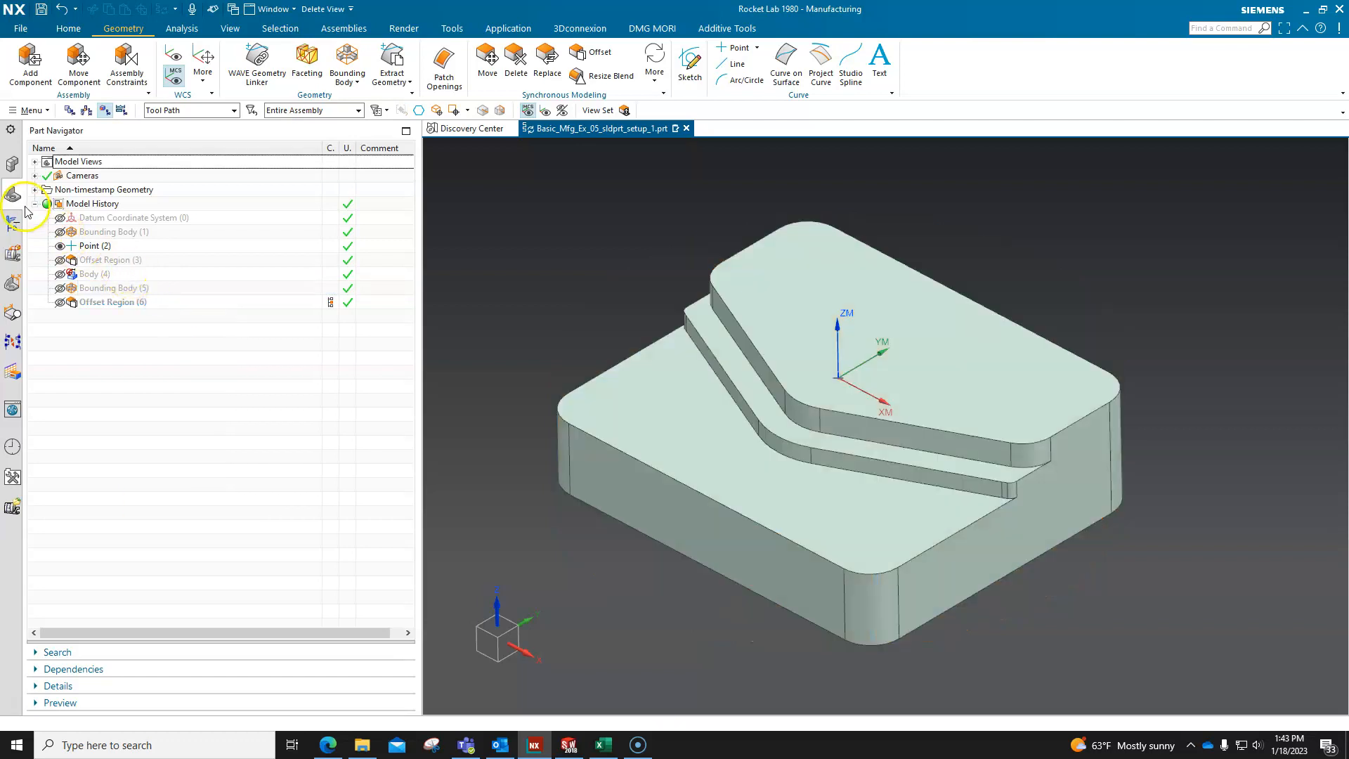
click(12, 224)
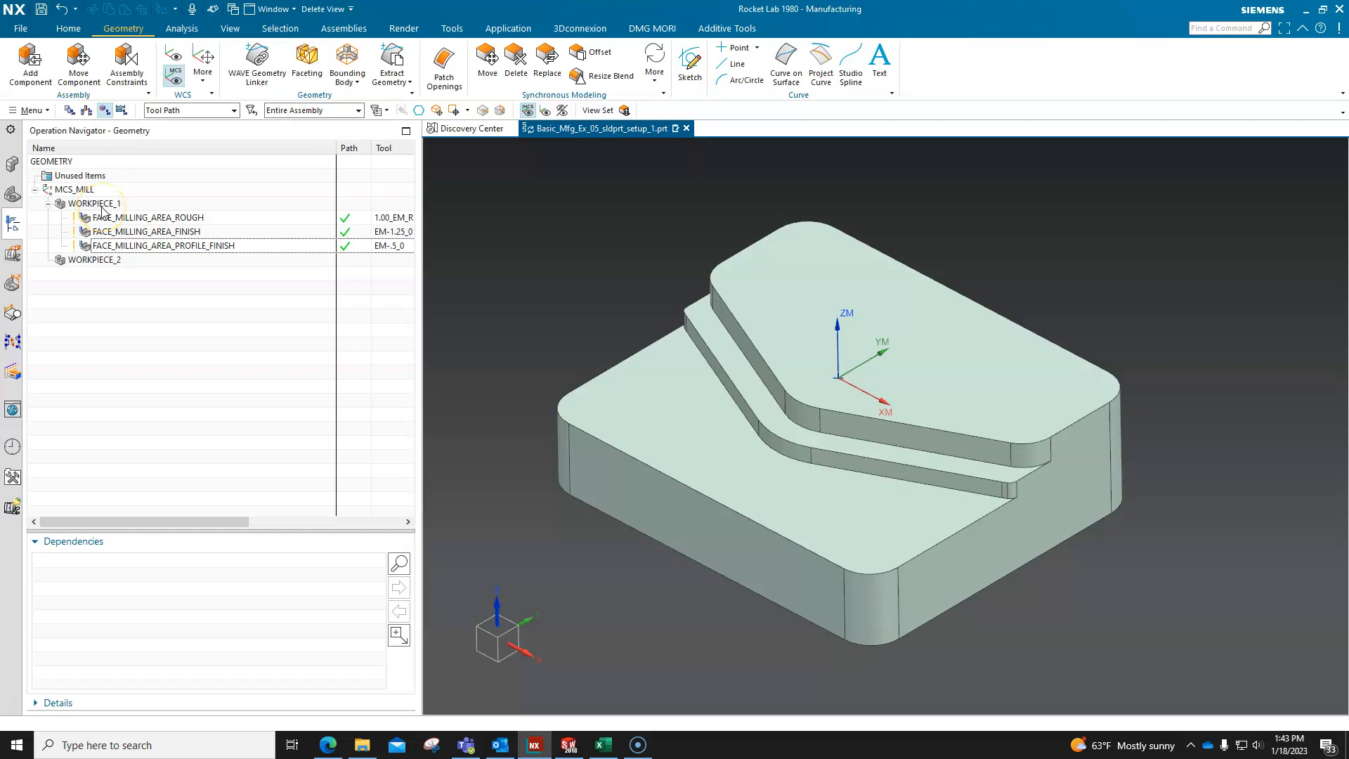
Display the tool paths of the three operations under WORKPIECE_1, and highlight WORKPIECE_2 to view its cylindrical blank.
click(143, 218)
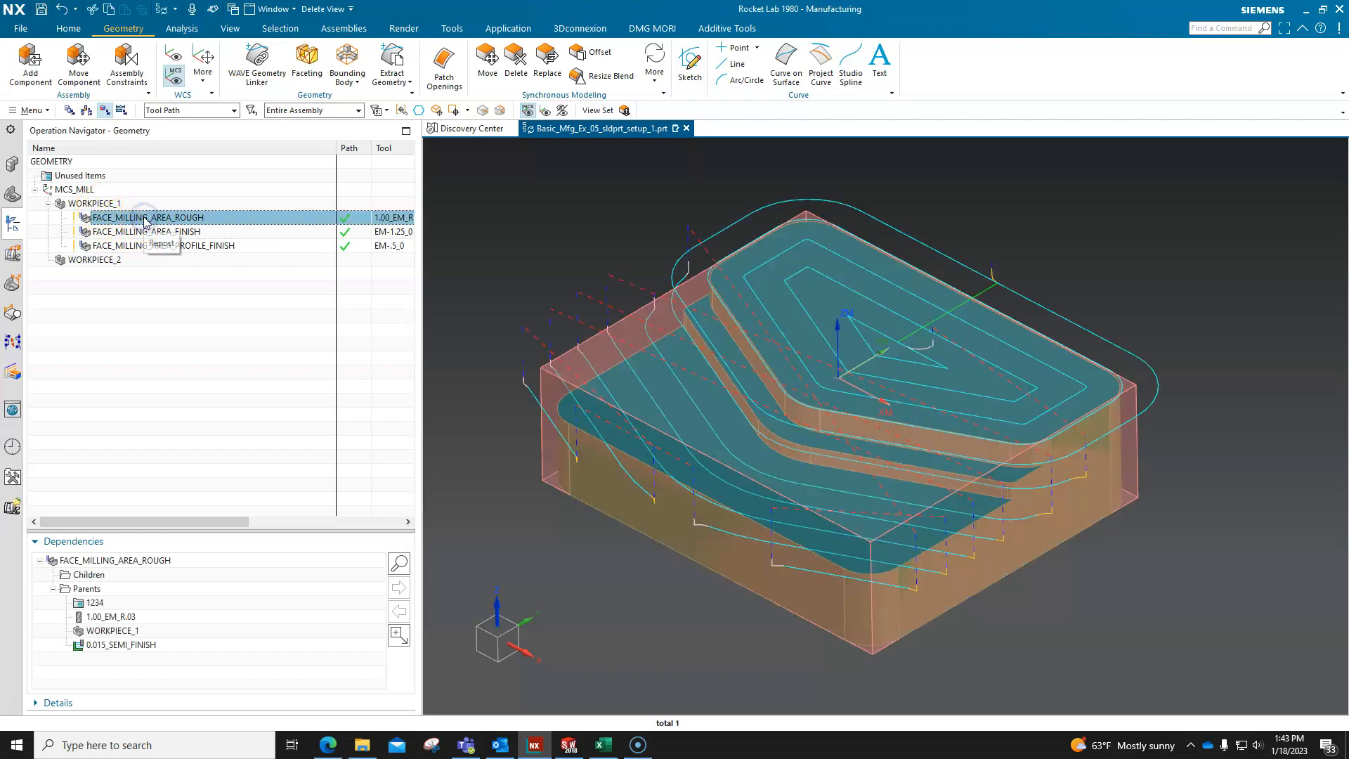
shift+click(153, 246)
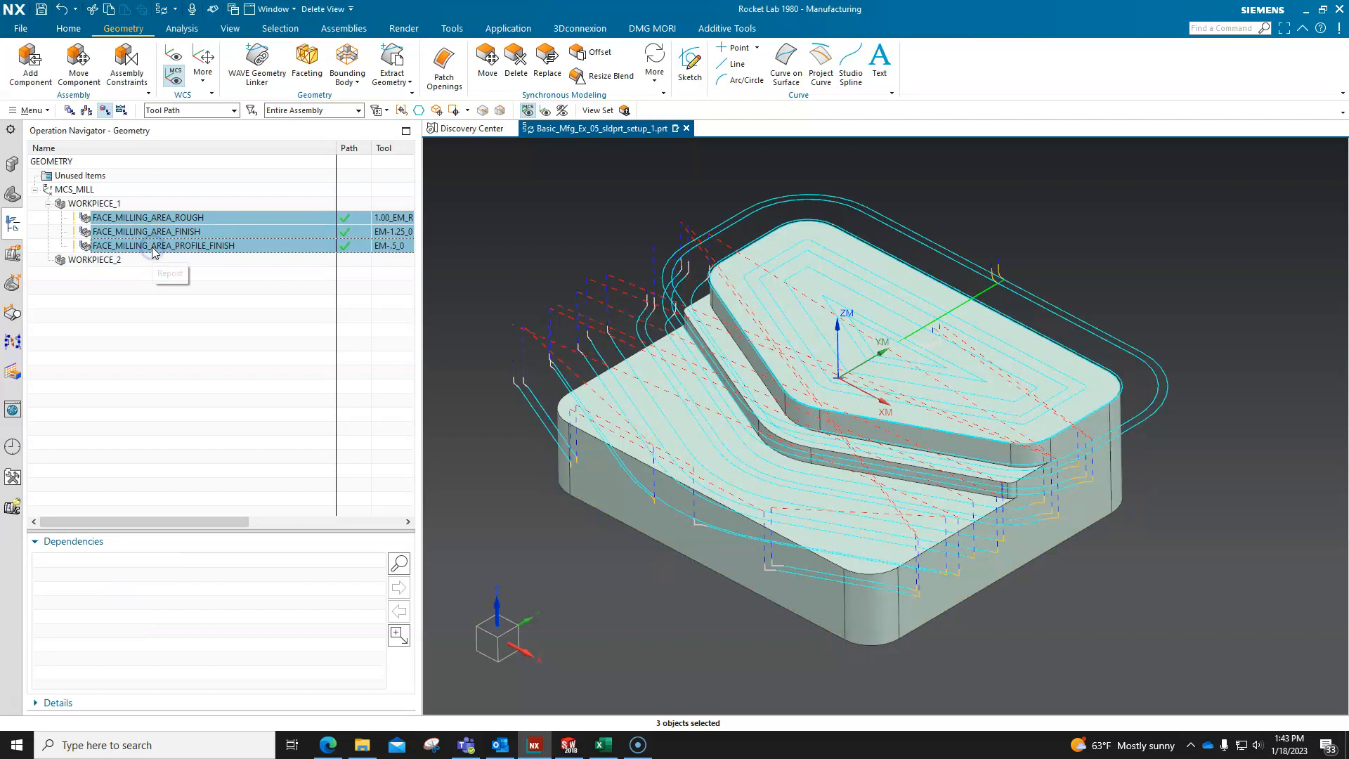
click(215, 324)
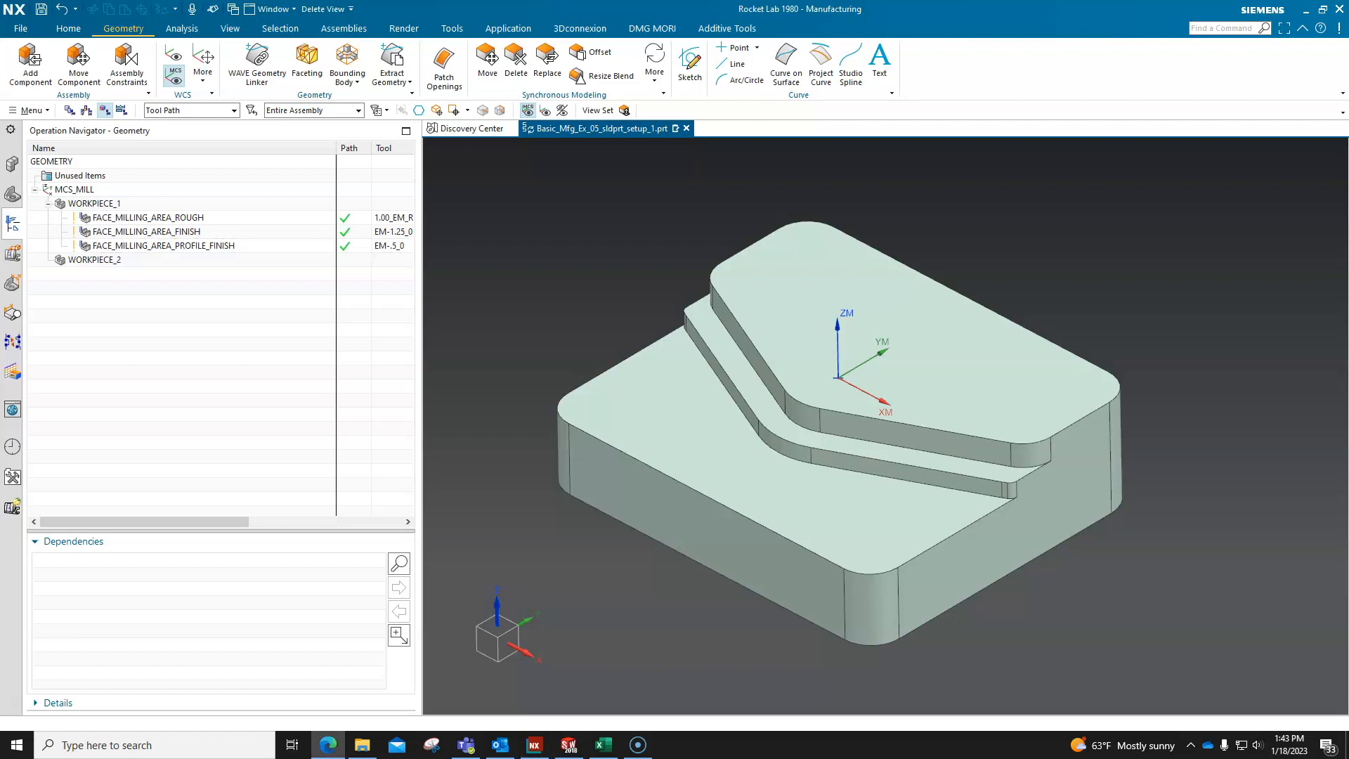
click(88, 260)
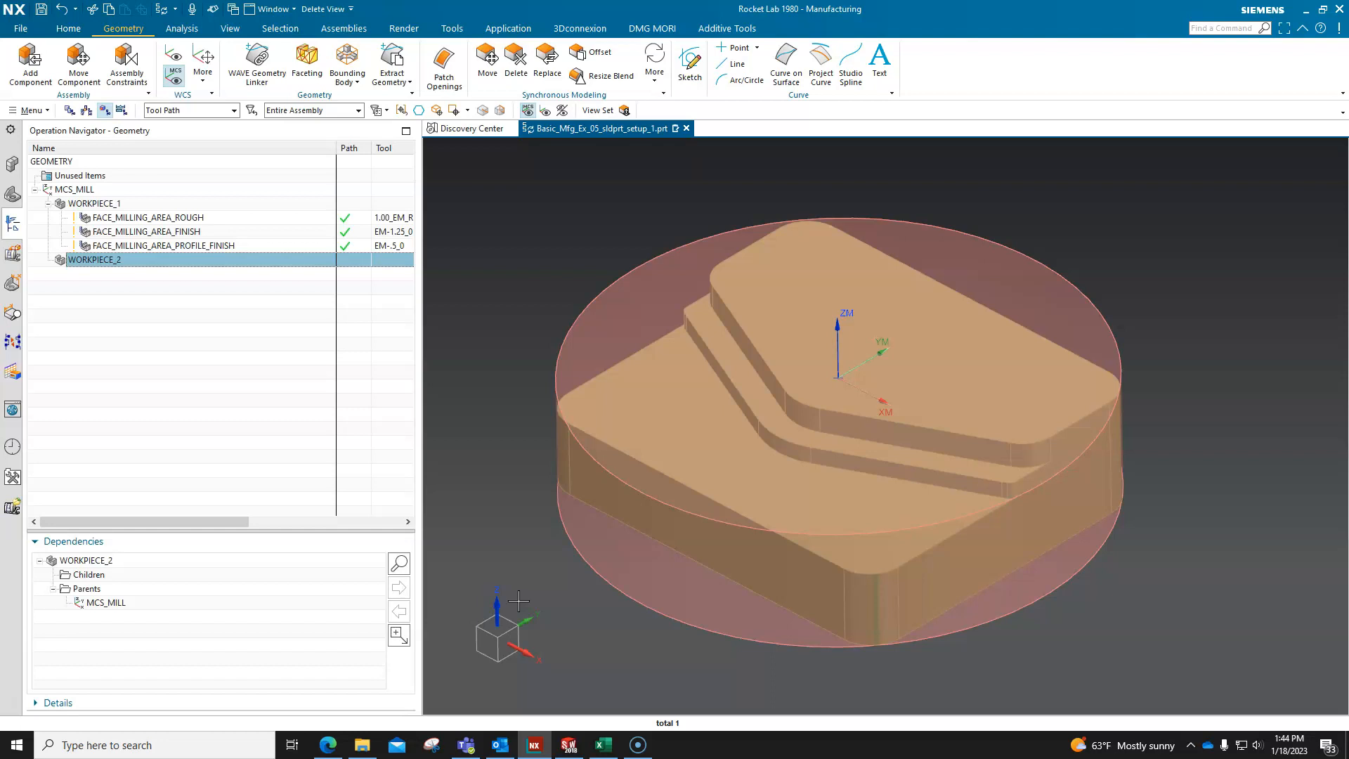
Move all three face milling operations under WORKPIECE_2, then regenerate and accept their tool paths.
click(181, 219)
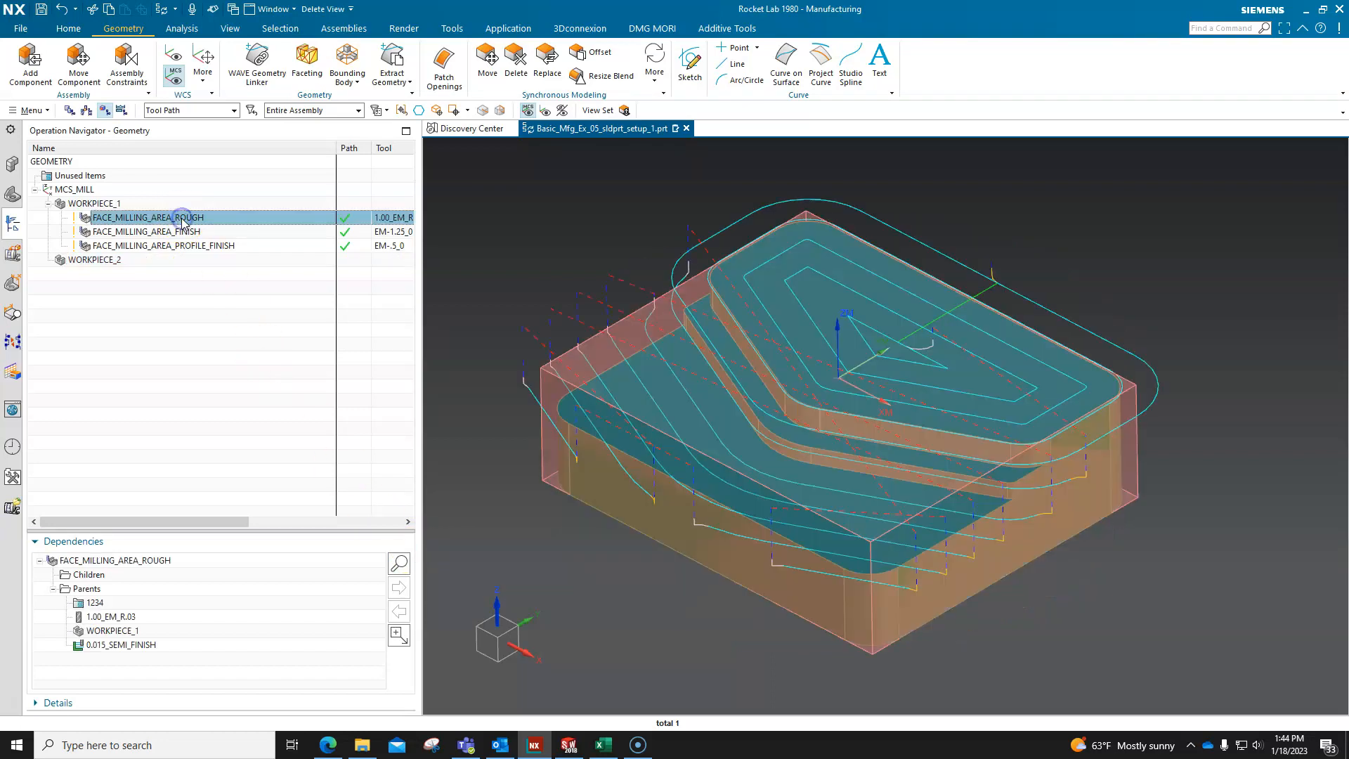
shift+click(196, 246)
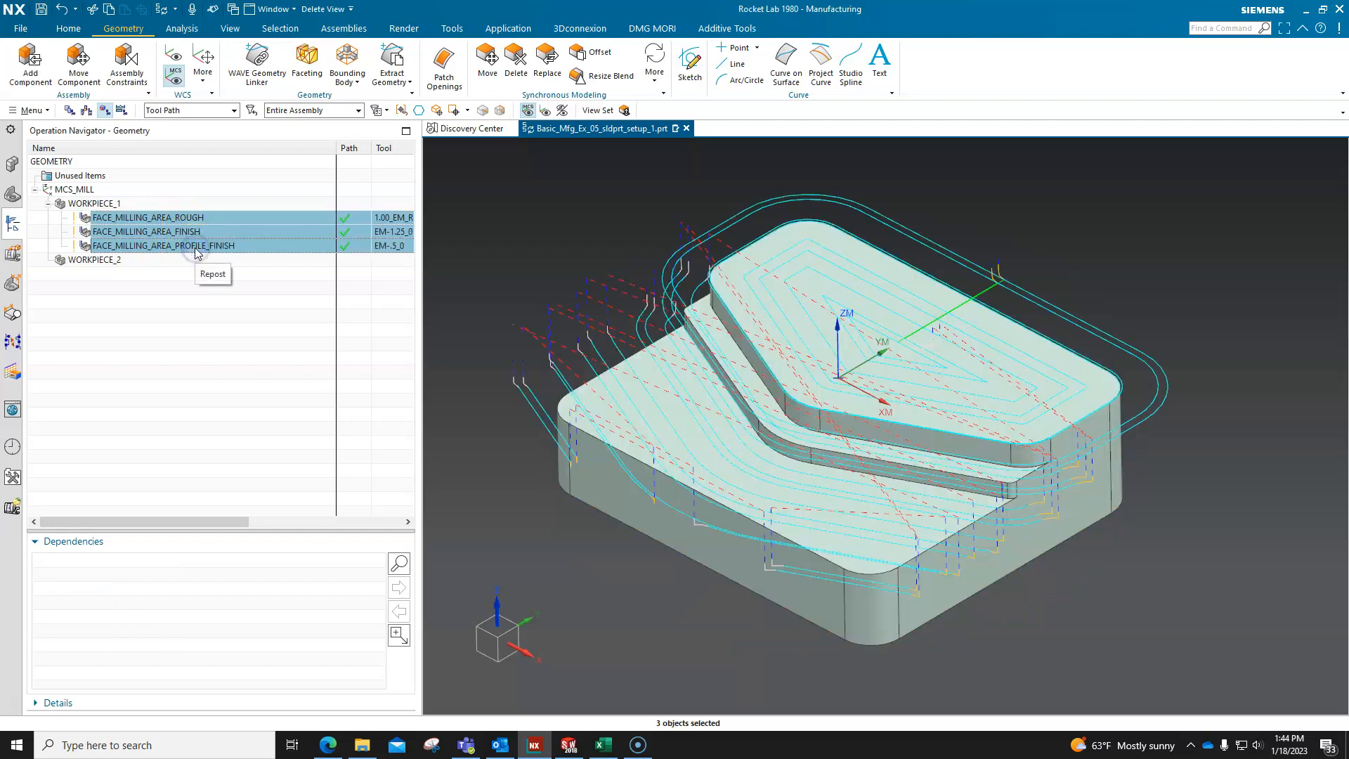
drag(193, 247, 113, 267)
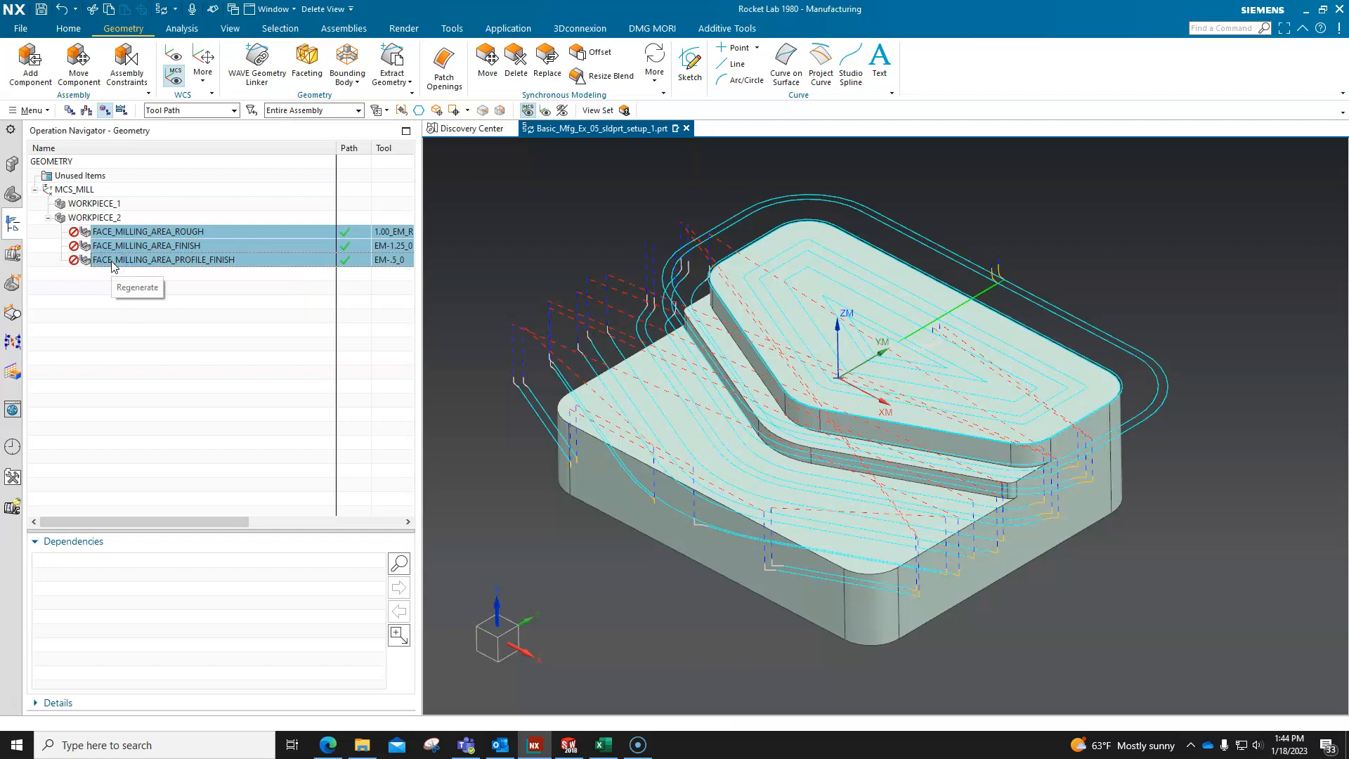
right_click(208, 233)
click(255, 333)
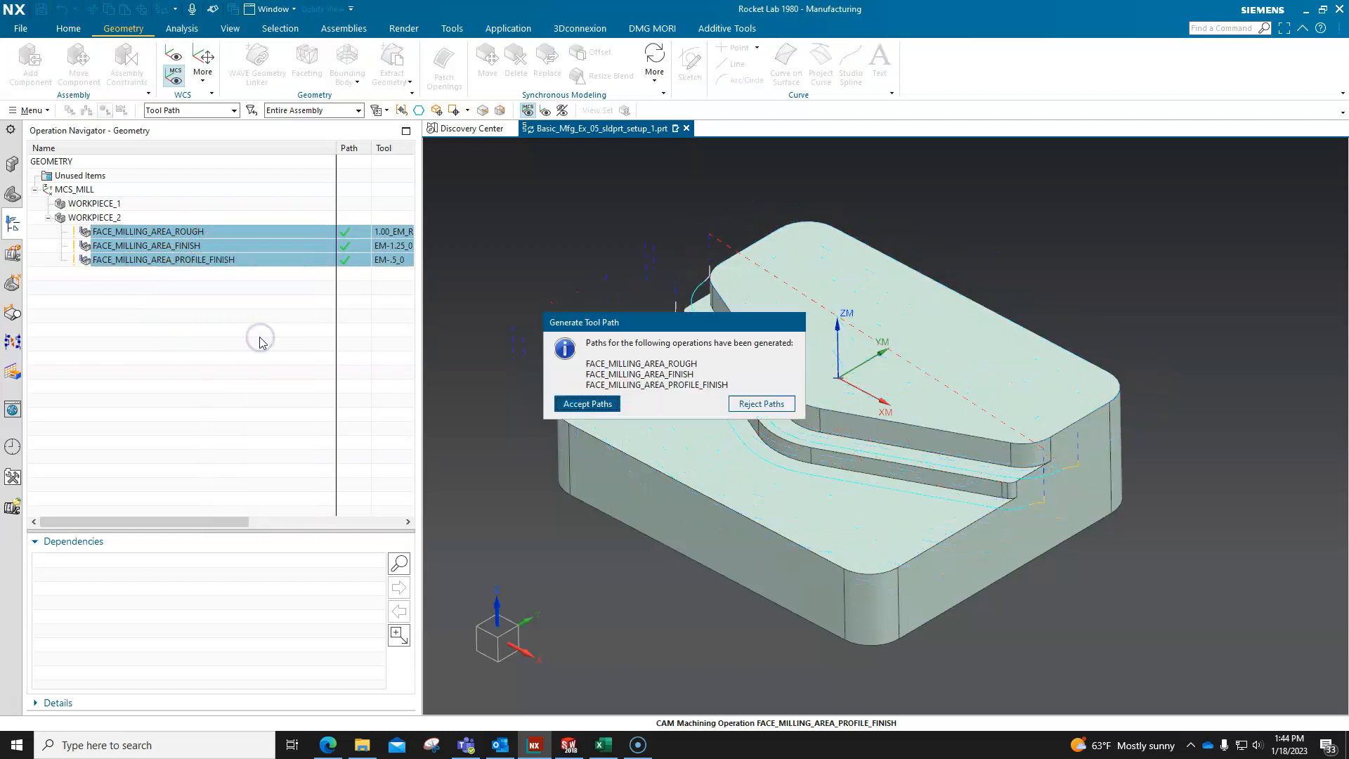
click(586, 403)
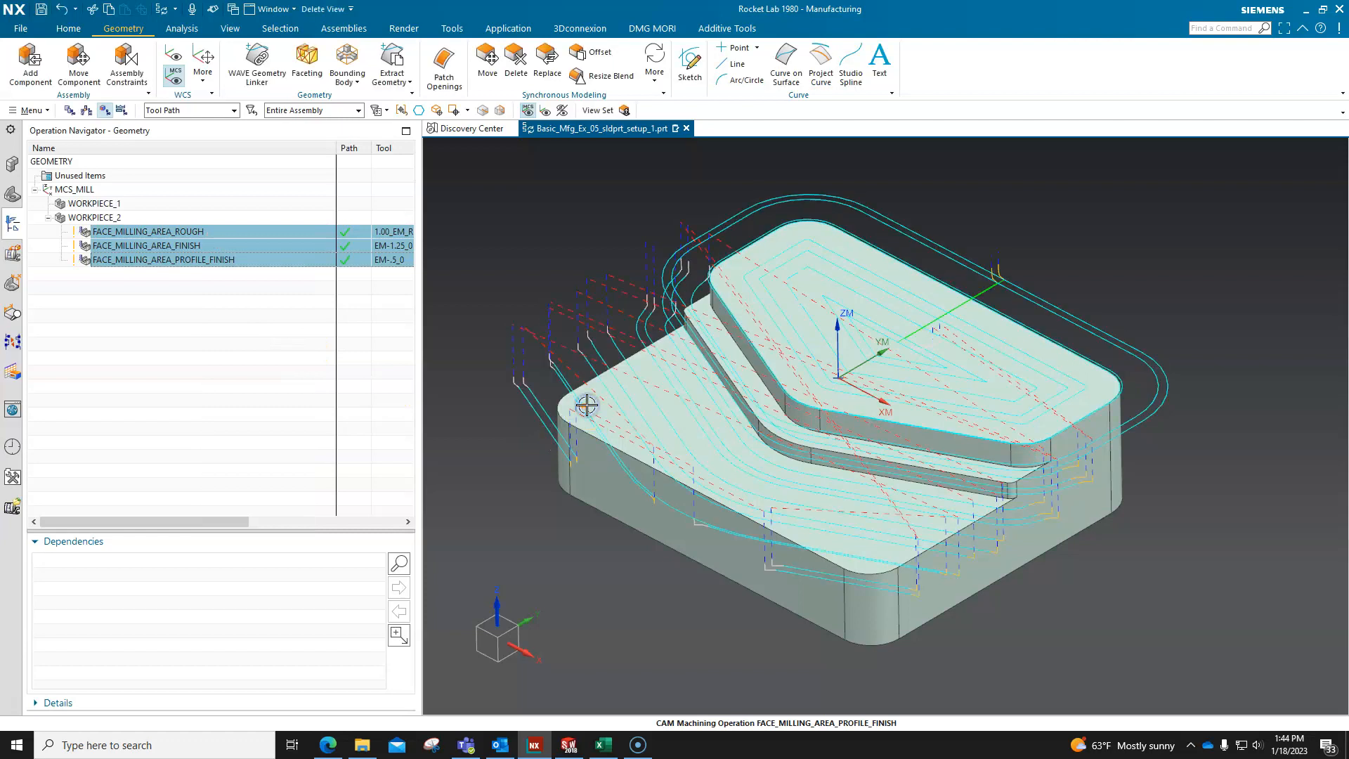
click(210, 327)
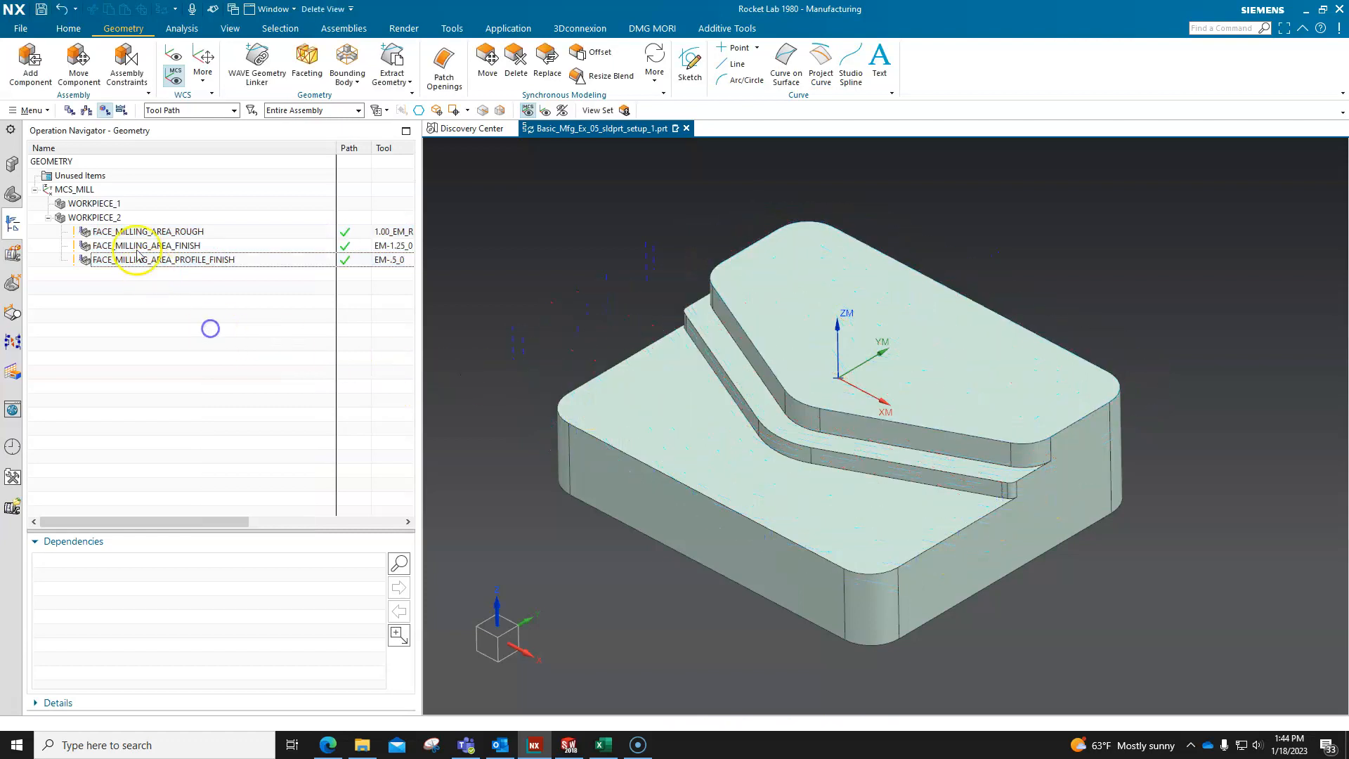
Highlight WORKPIECE_2 and examine the tool paths of its rough, finish and profile finish operations against the cylindrical blank.
click(117, 219)
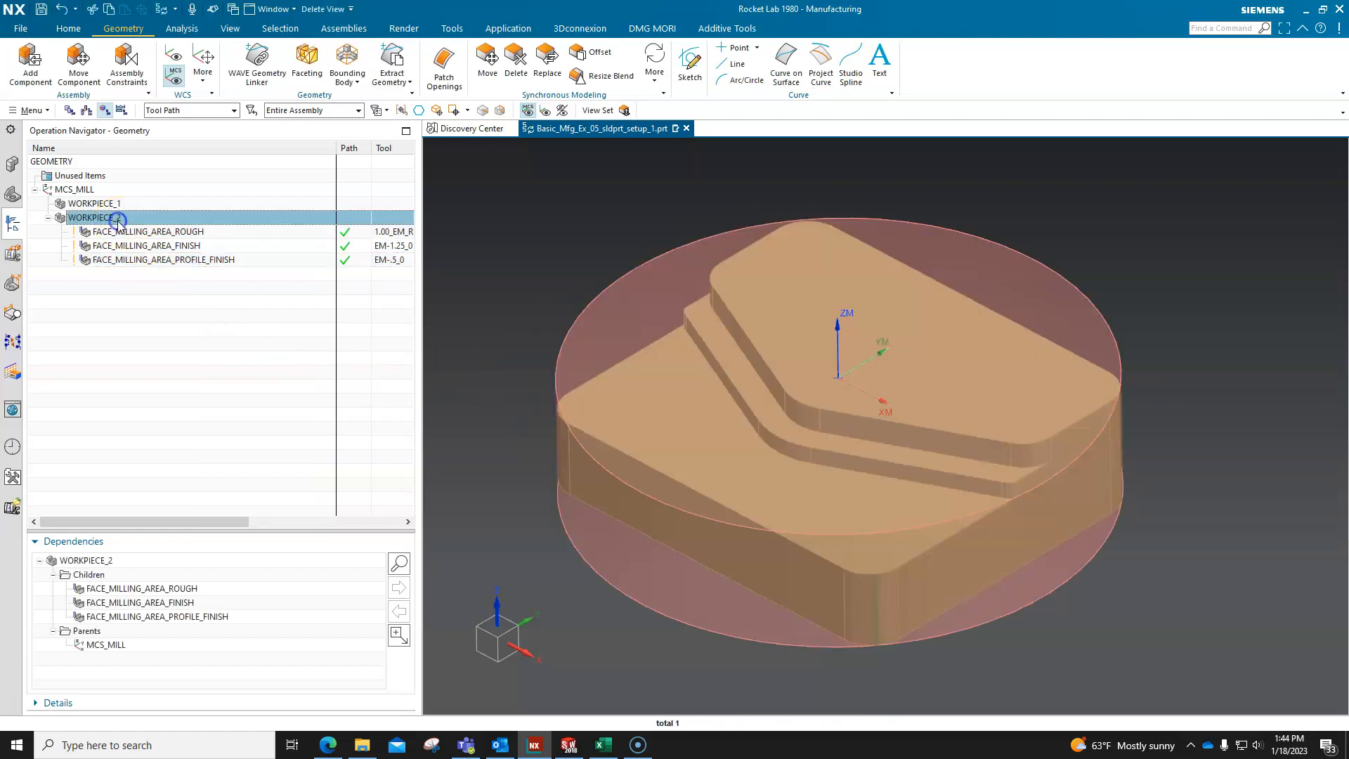
click(161, 232)
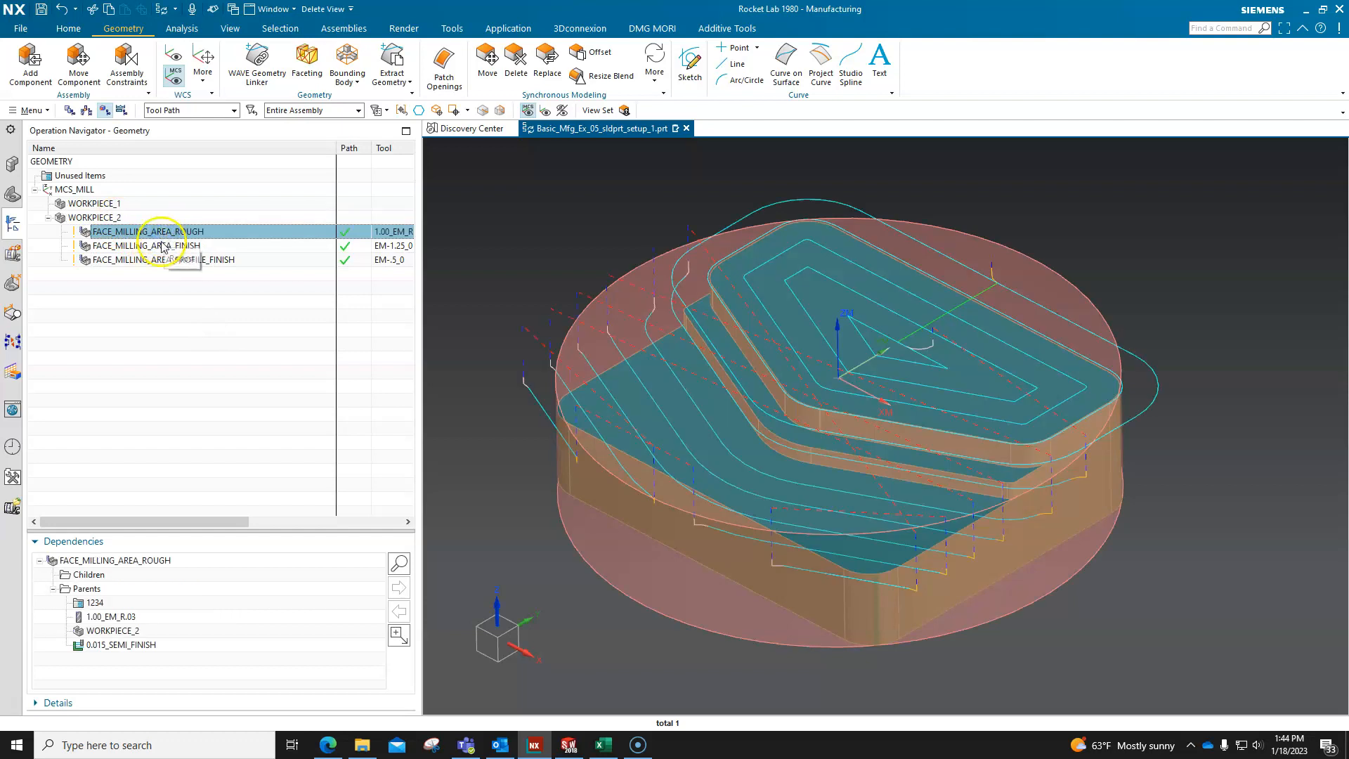
click(162, 247)
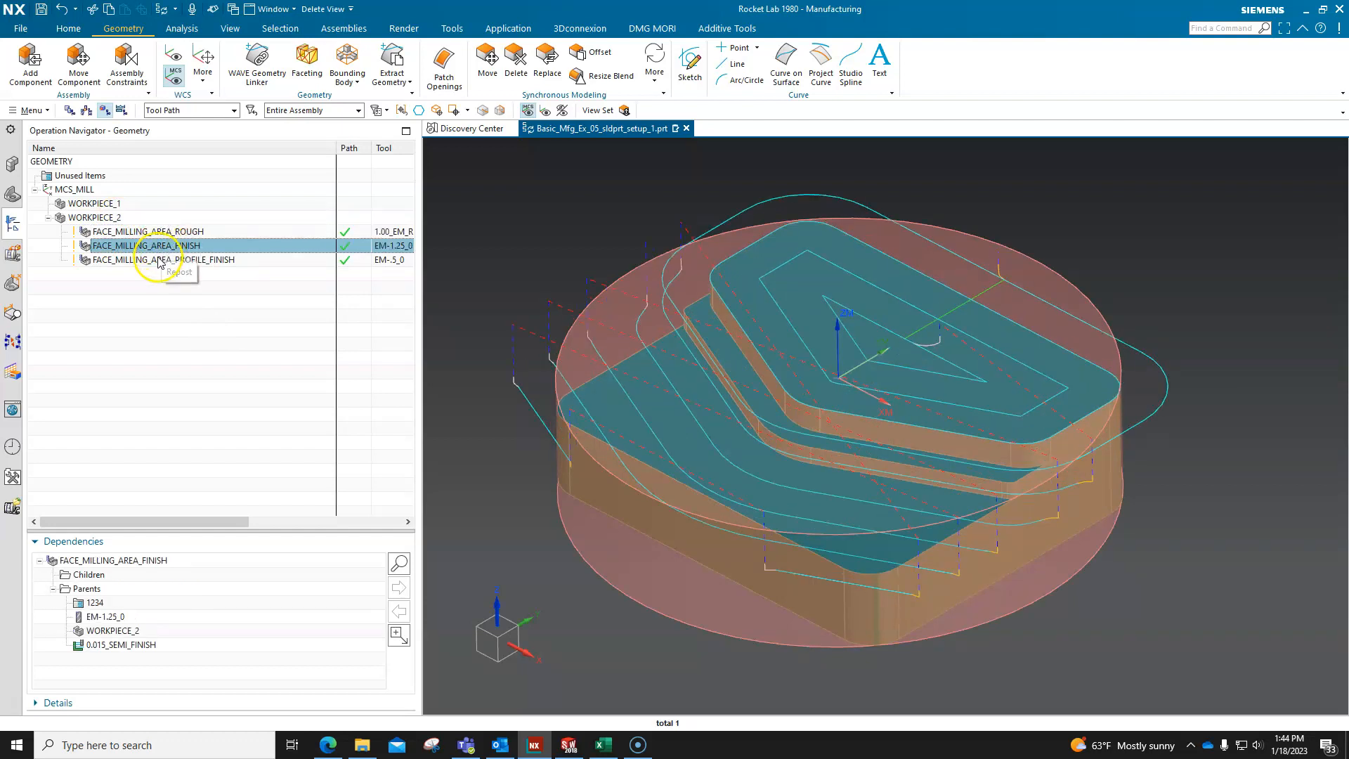
click(162, 259)
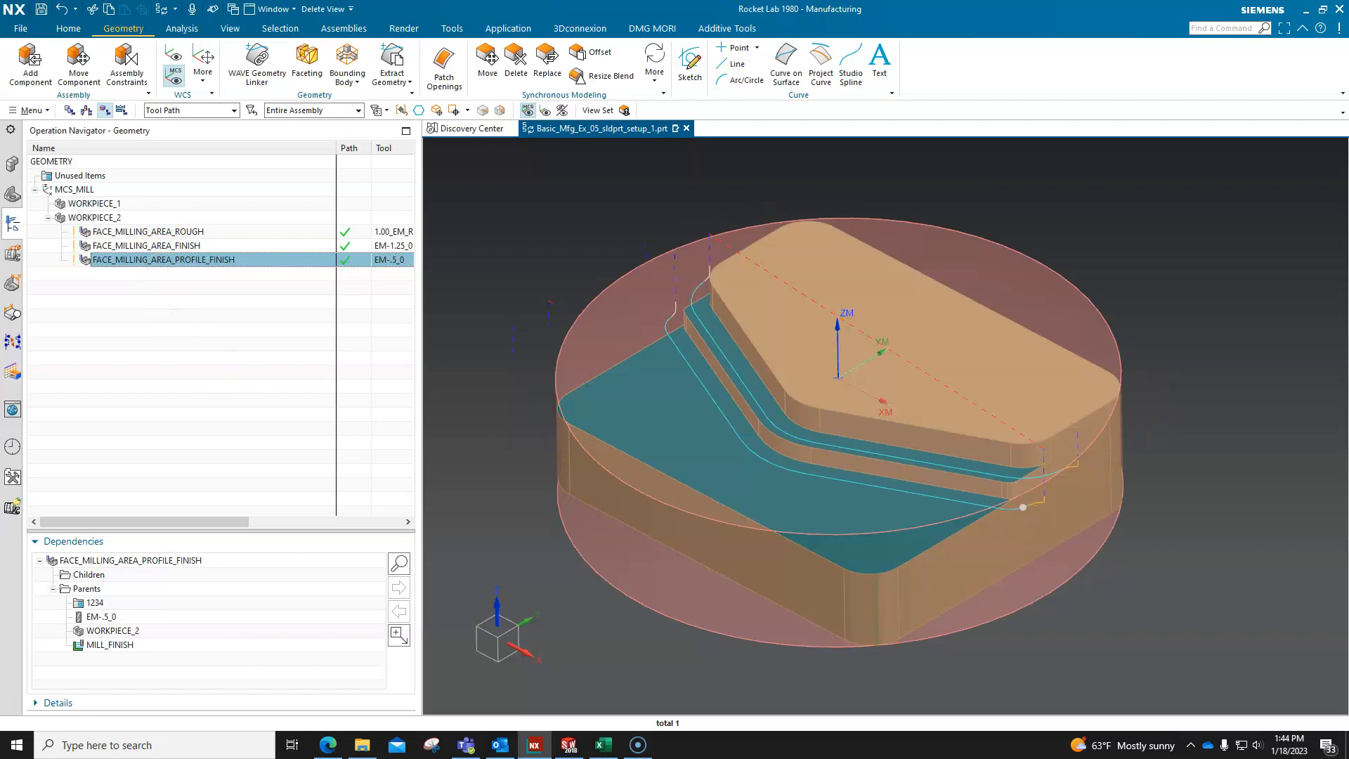
key(alt+Tab)
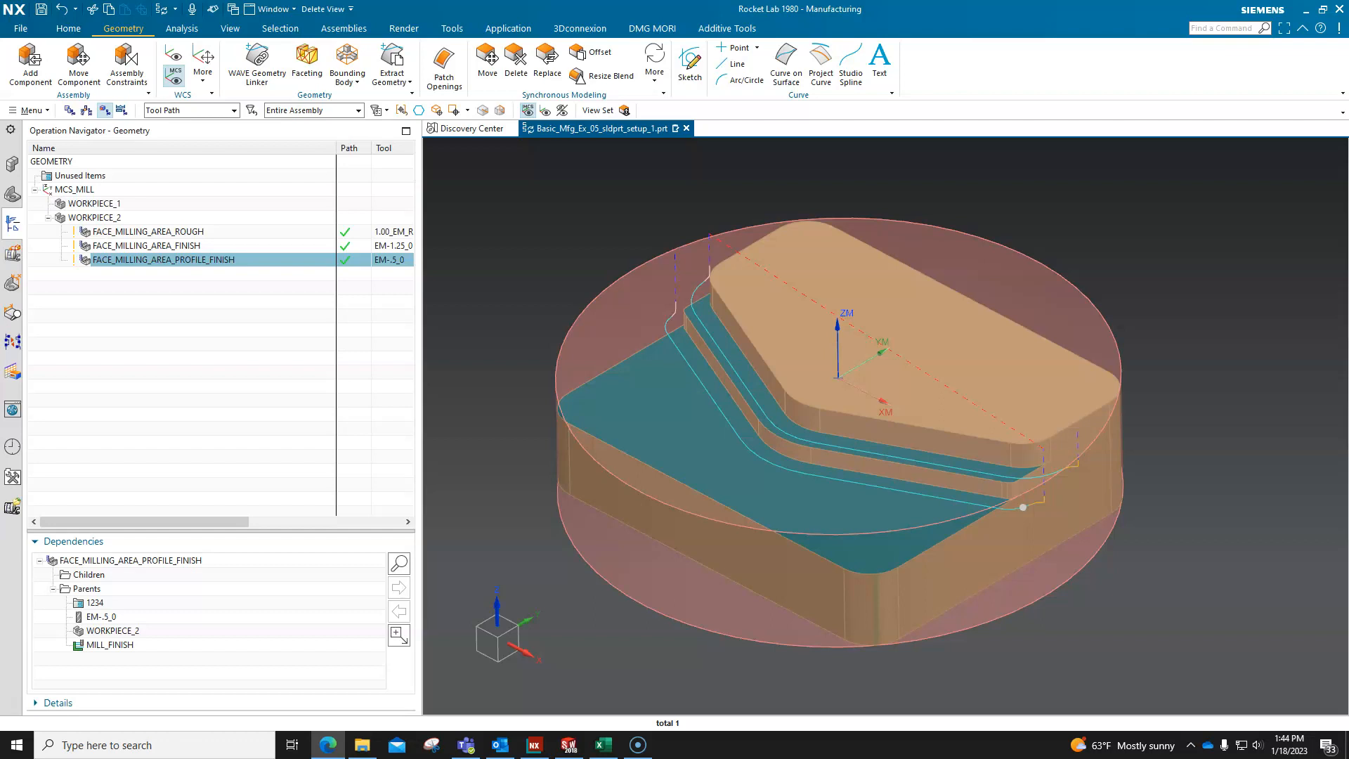
click(209, 316)
click(197, 231)
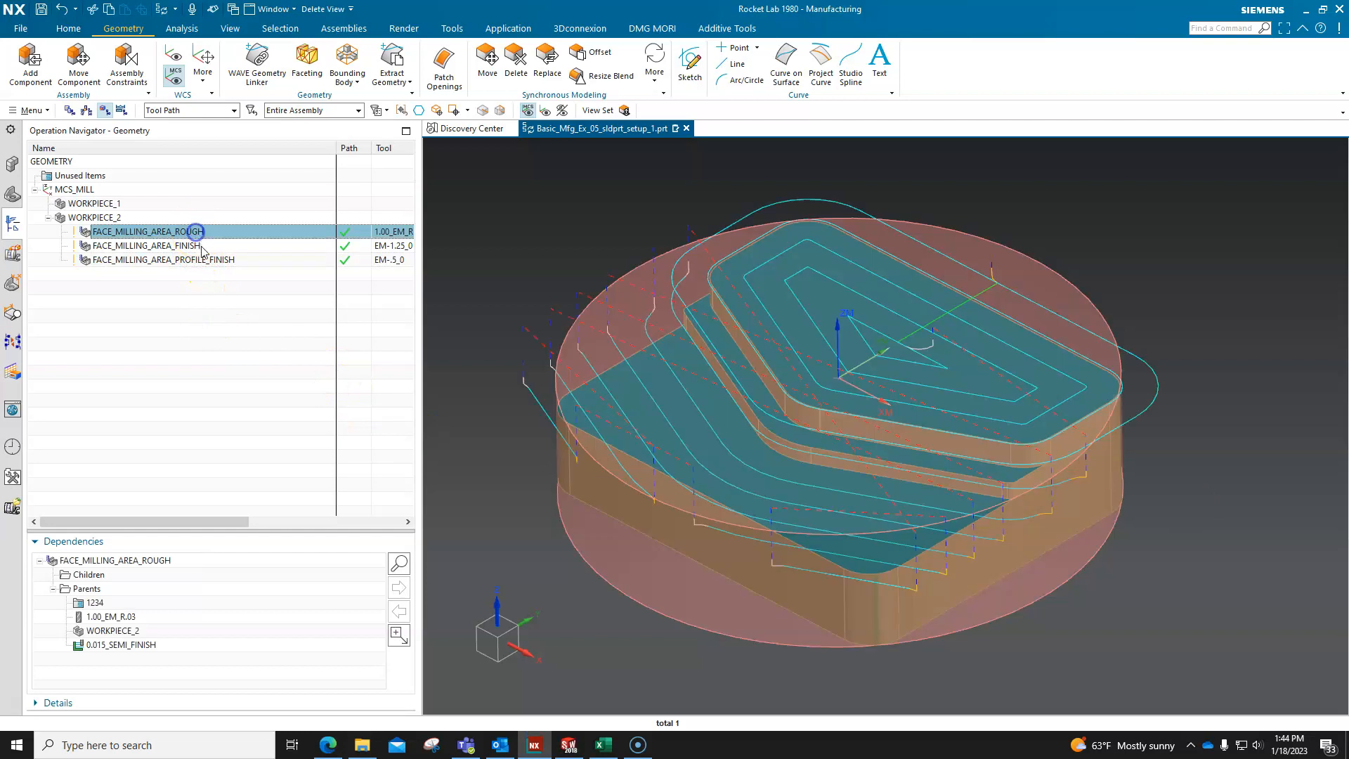
click(209, 260)
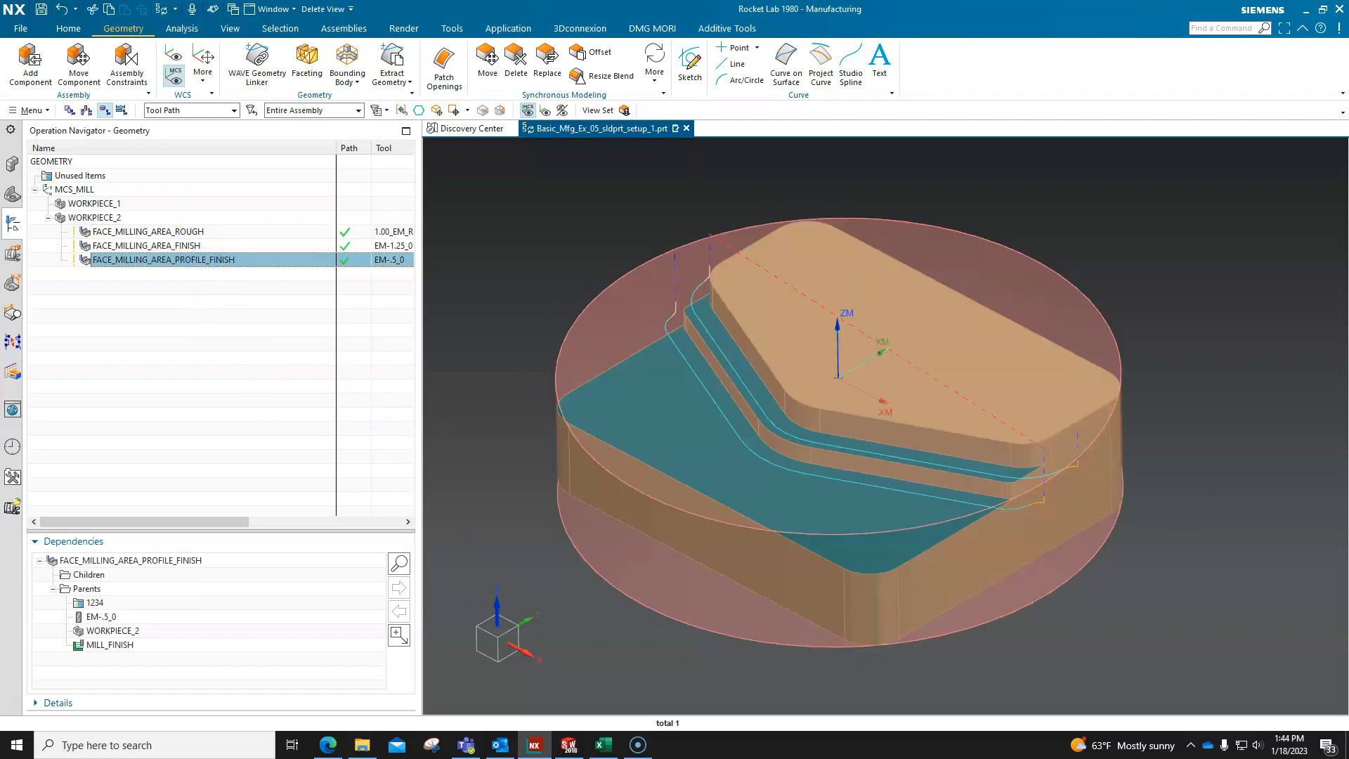
key(alt+Tab)
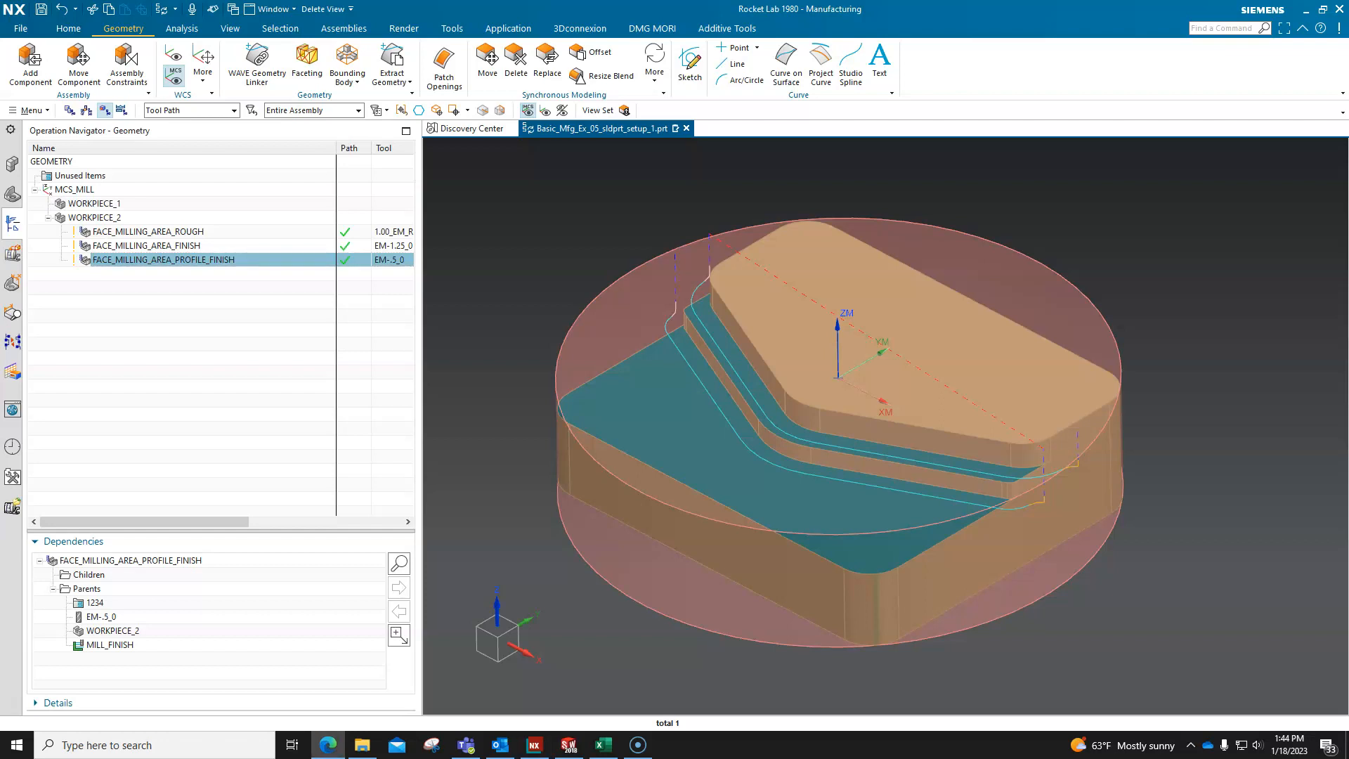
click(188, 233)
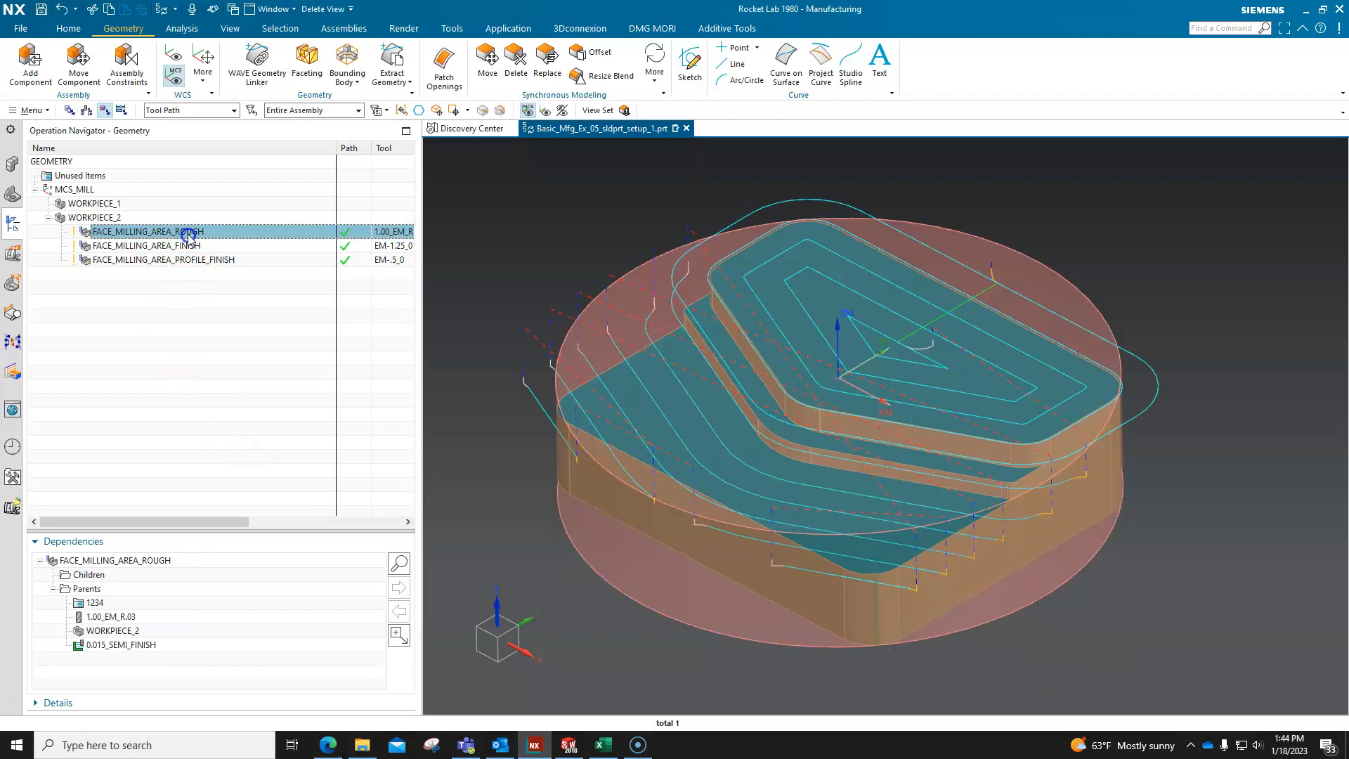
click(190, 246)
click(204, 260)
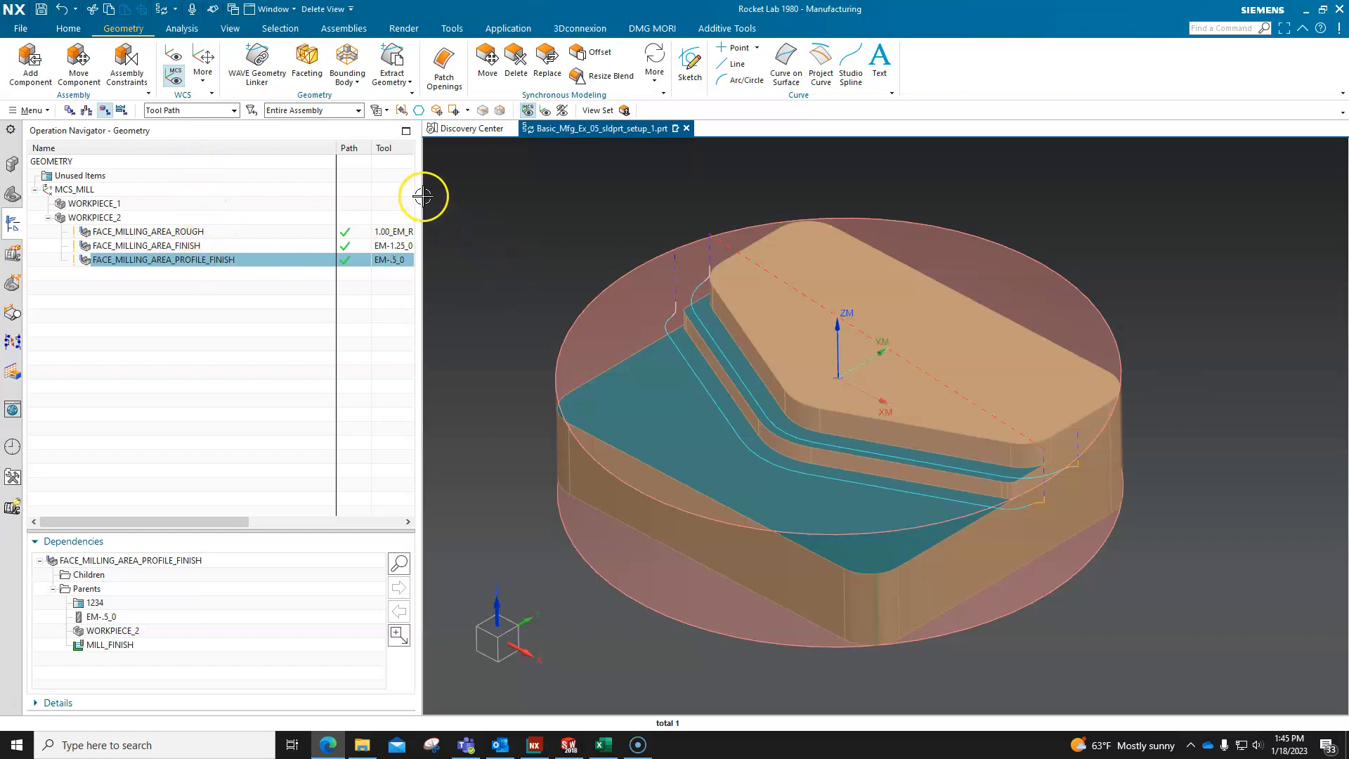
Widen the Operation Navigator to show more operation columns, and view the list of available columns.
drag(428, 202, 721, 215)
right_click(82, 149)
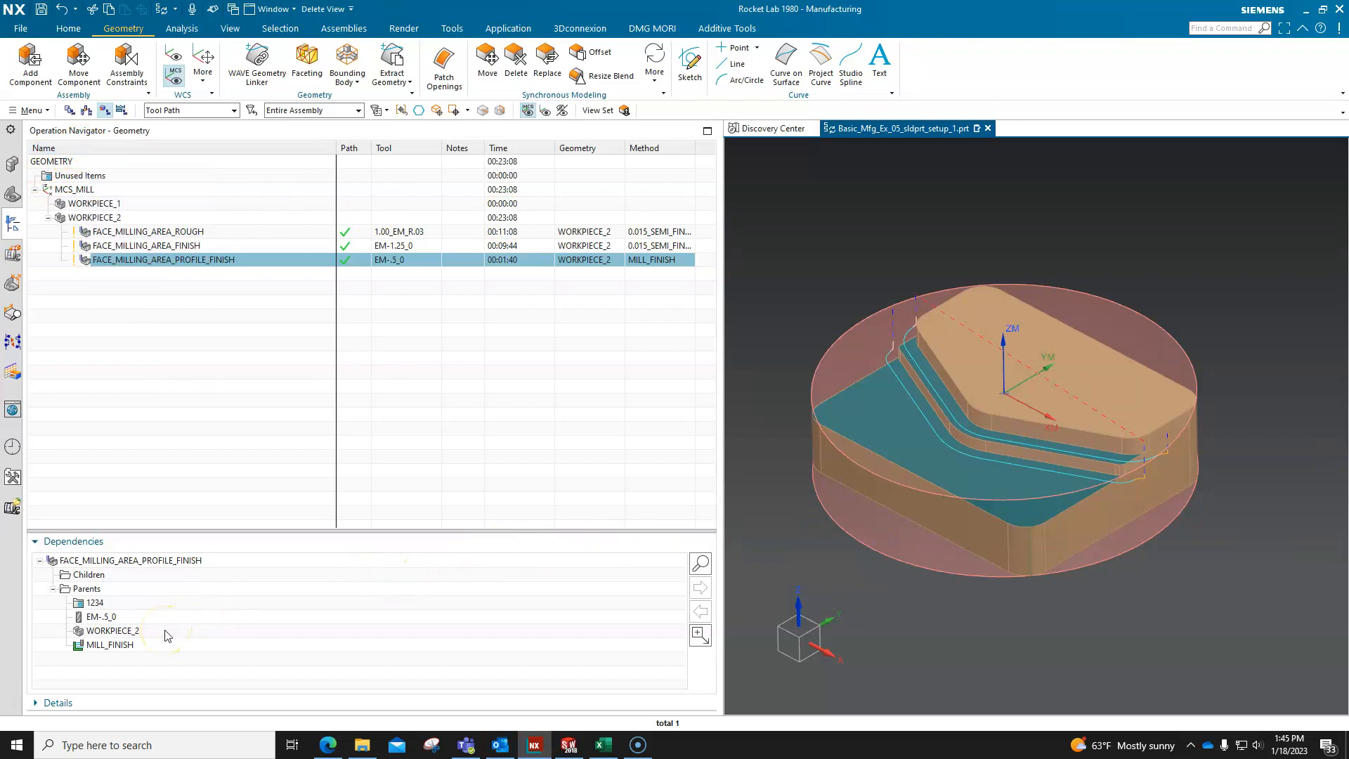
right_click(168, 146)
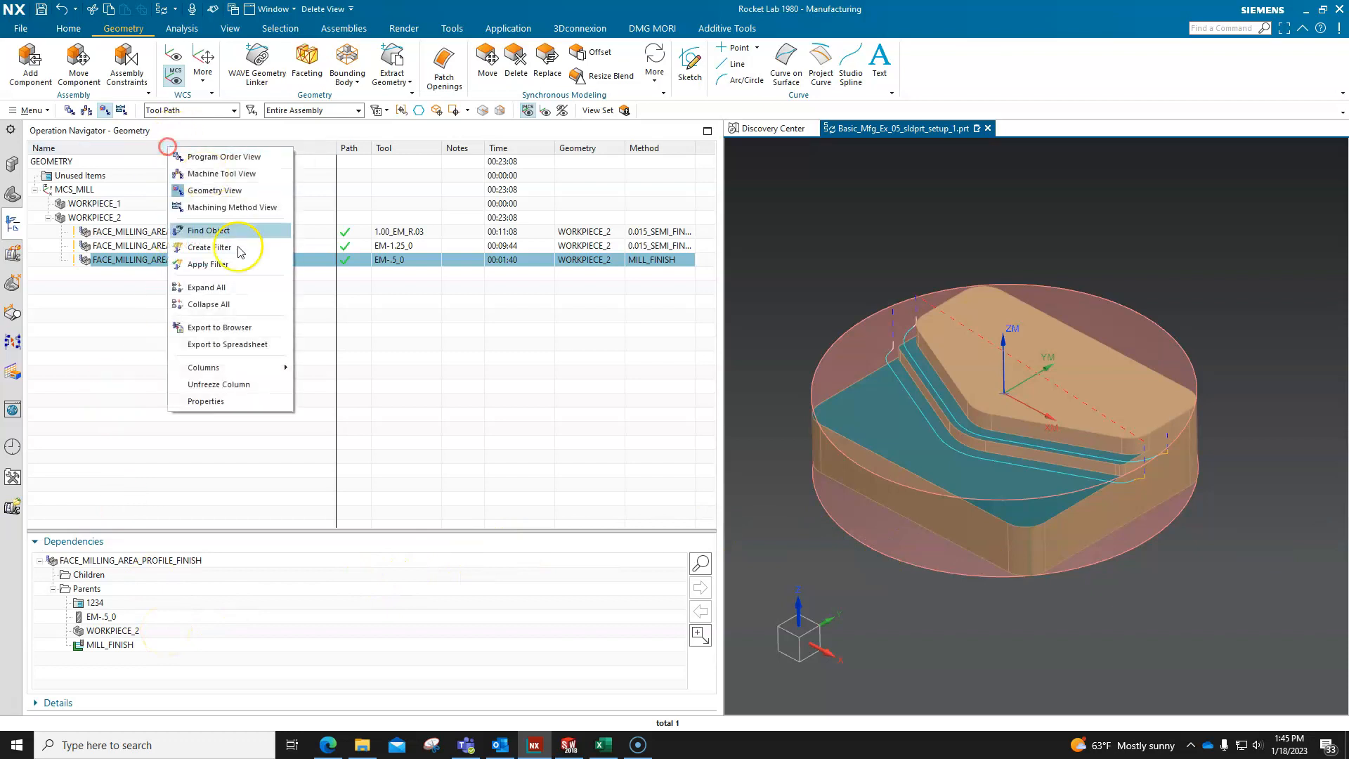
click(231, 367)
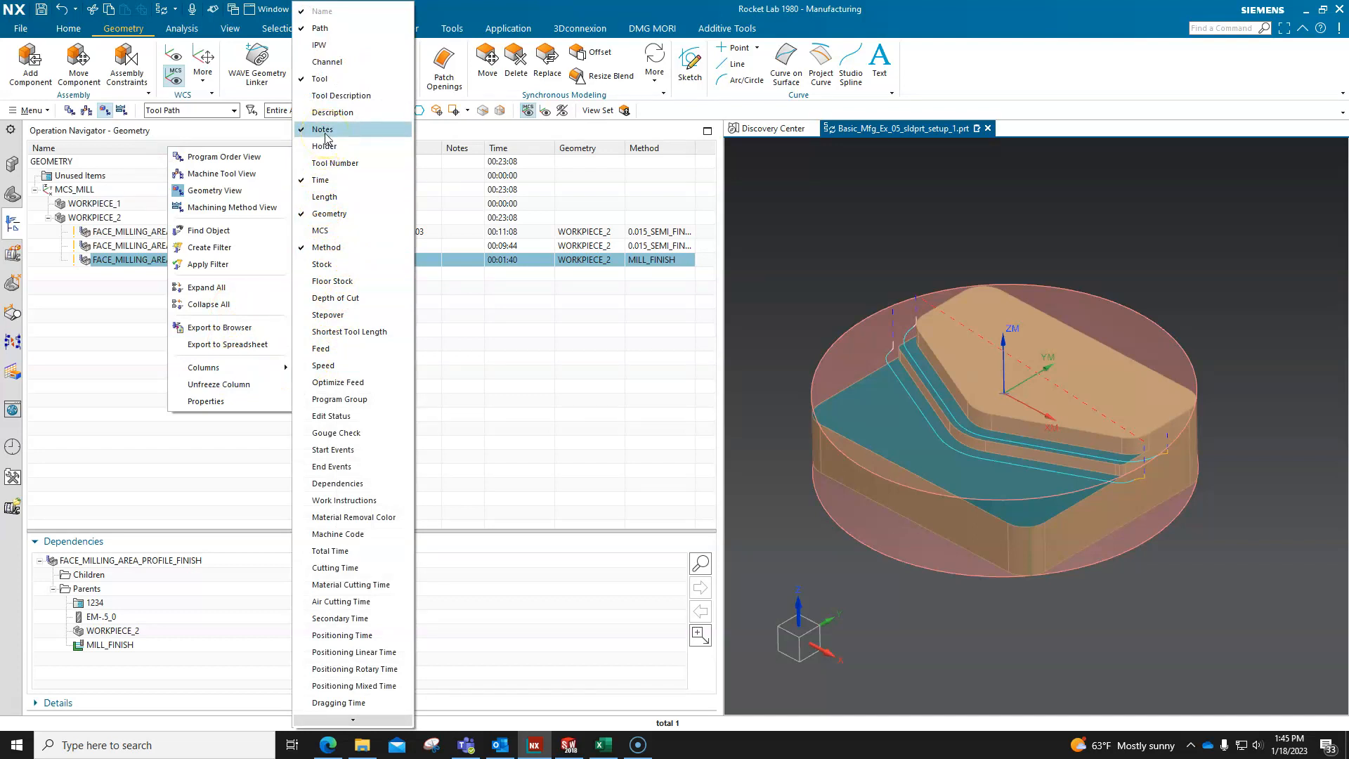
click(264, 457)
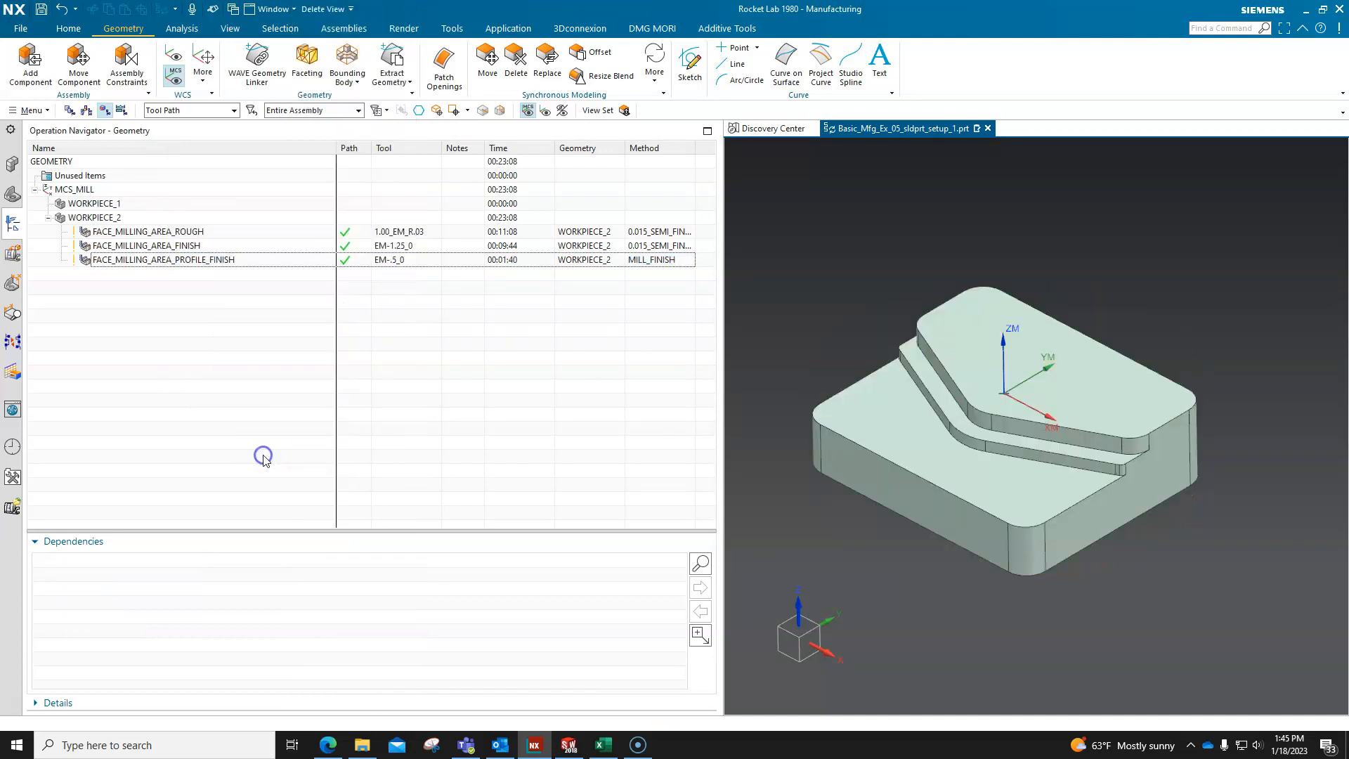
Attach a note with the text "m y" to the FACE_MILLING_AREA_ROUGH operation, and narrow the Operation Navigator.
drag(720, 308, 754, 312)
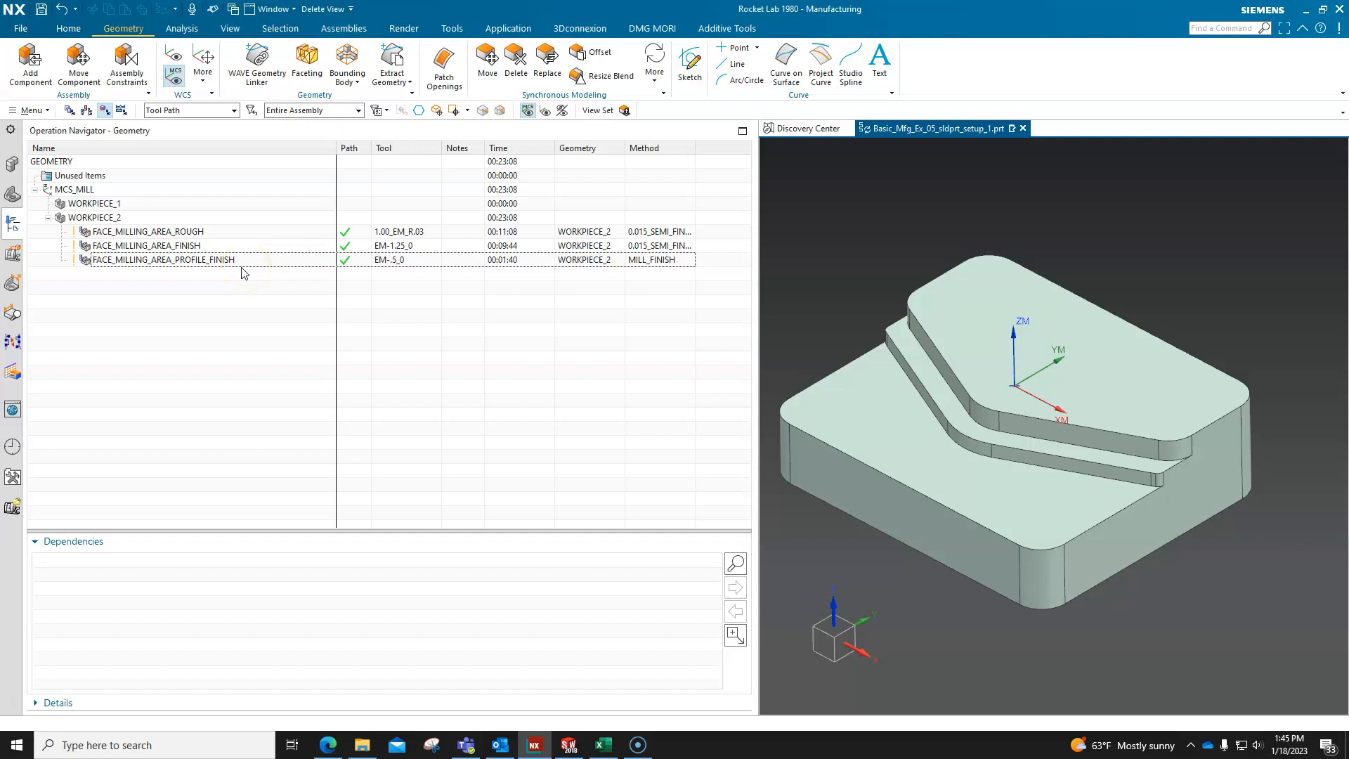
click(211, 231)
right_click(211, 233)
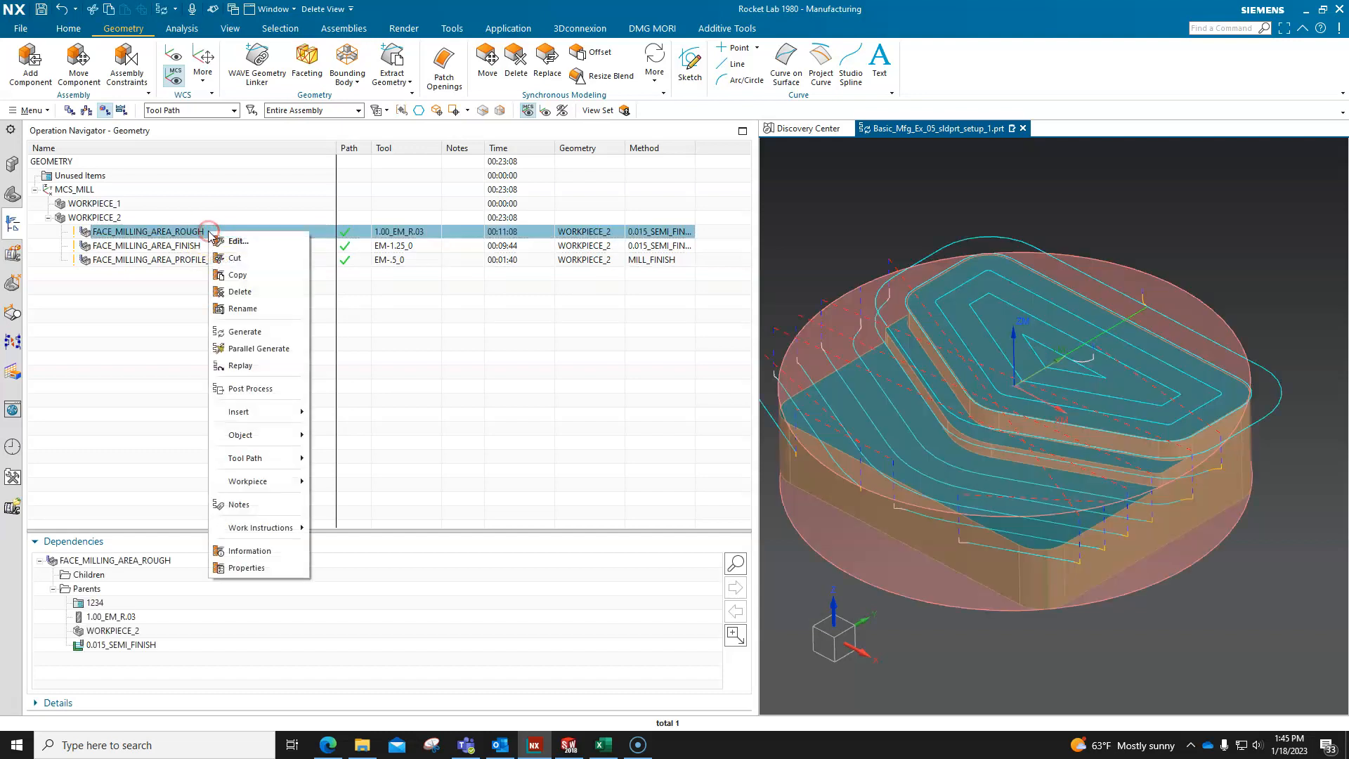
click(270, 505)
click(201, 114)
text(m)
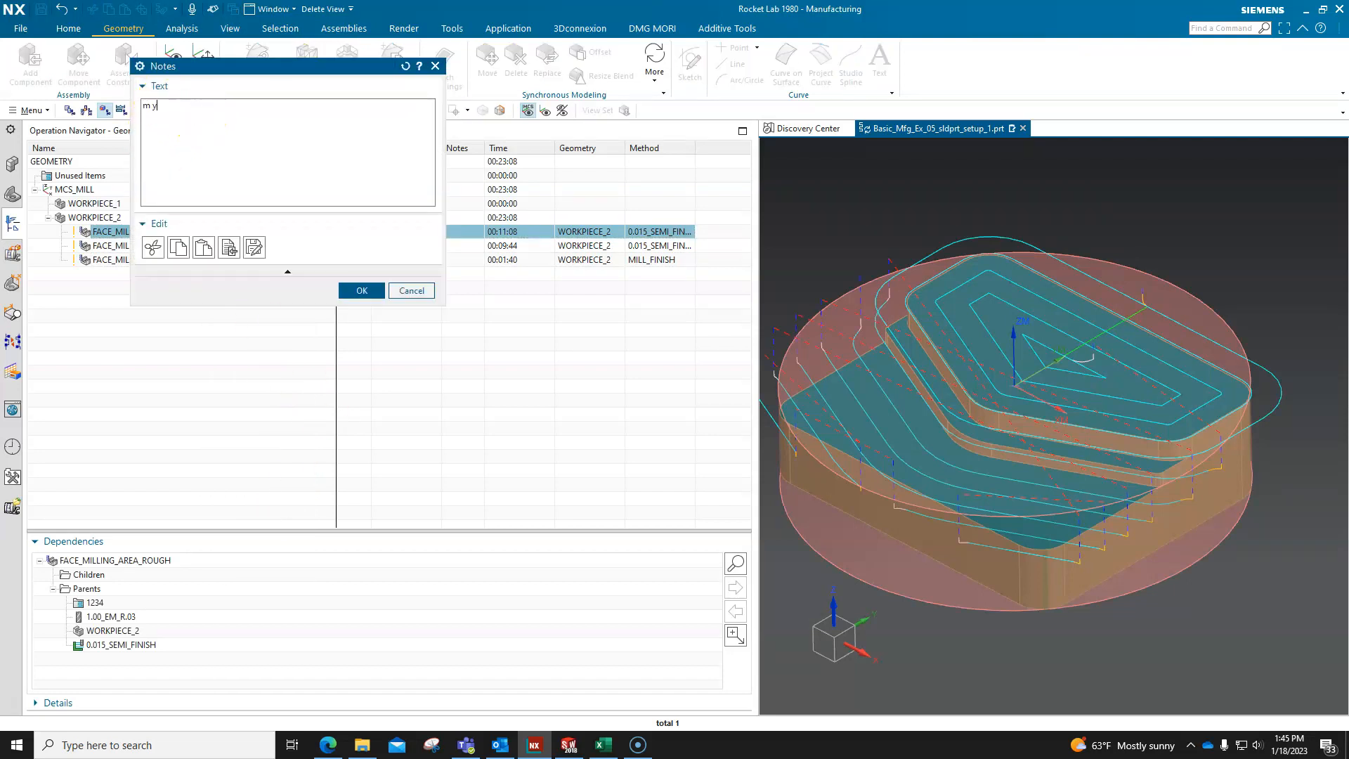
text(y)
click(361, 291)
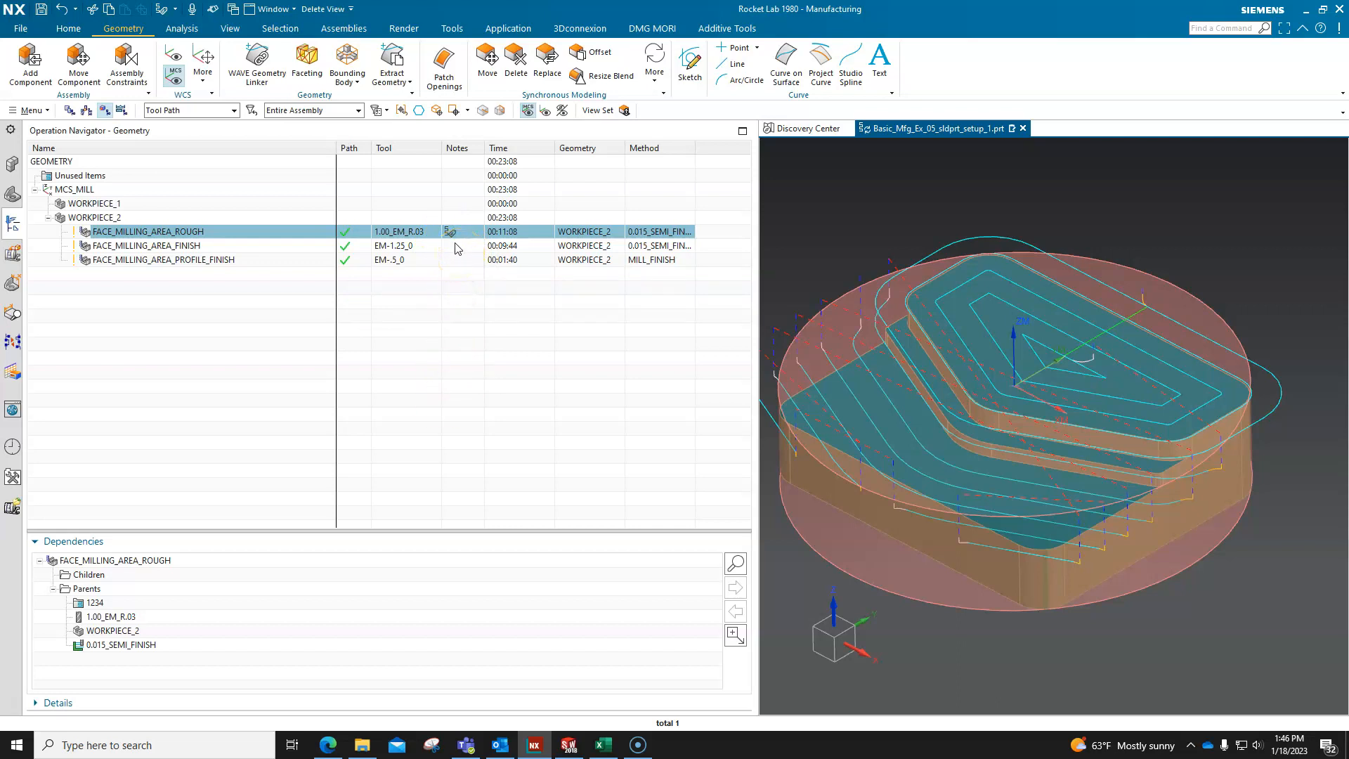
mouse_move(452, 234)
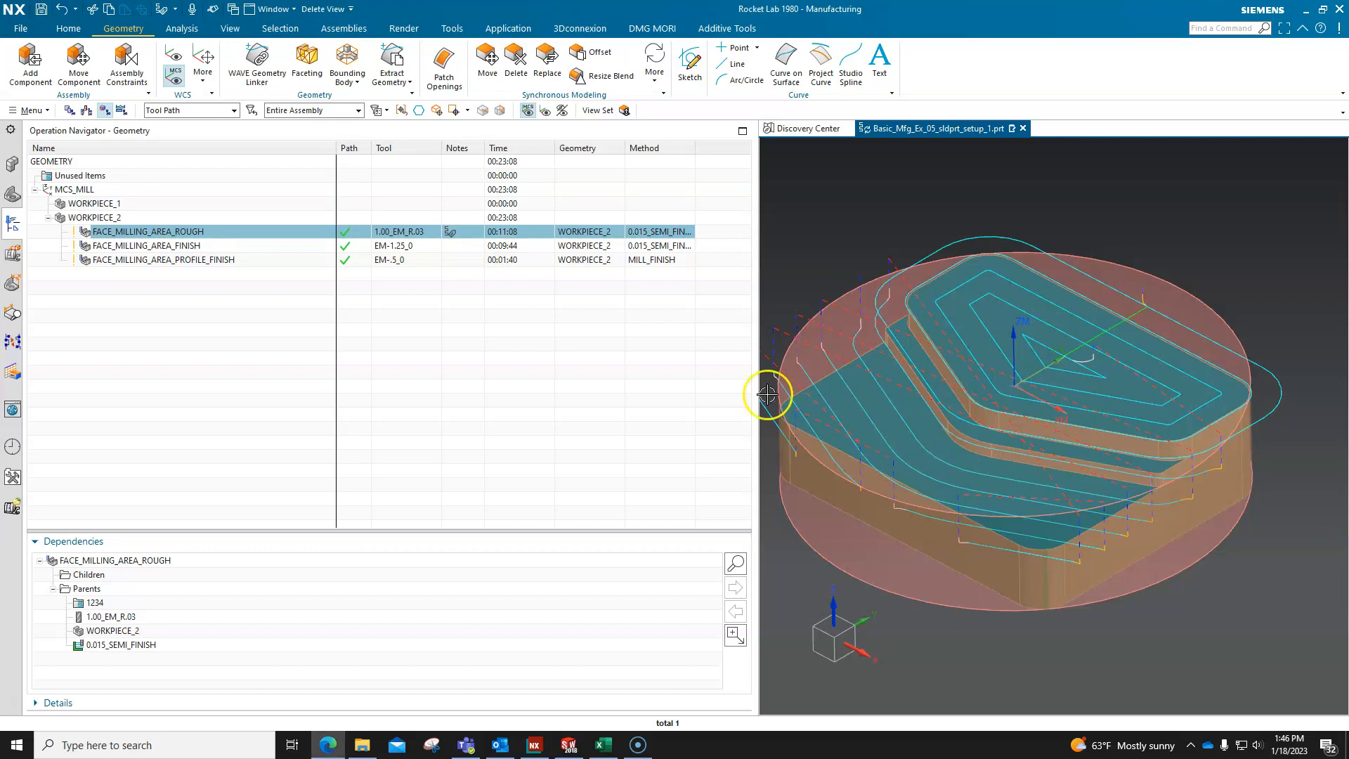
drag(757, 339, 555, 363)
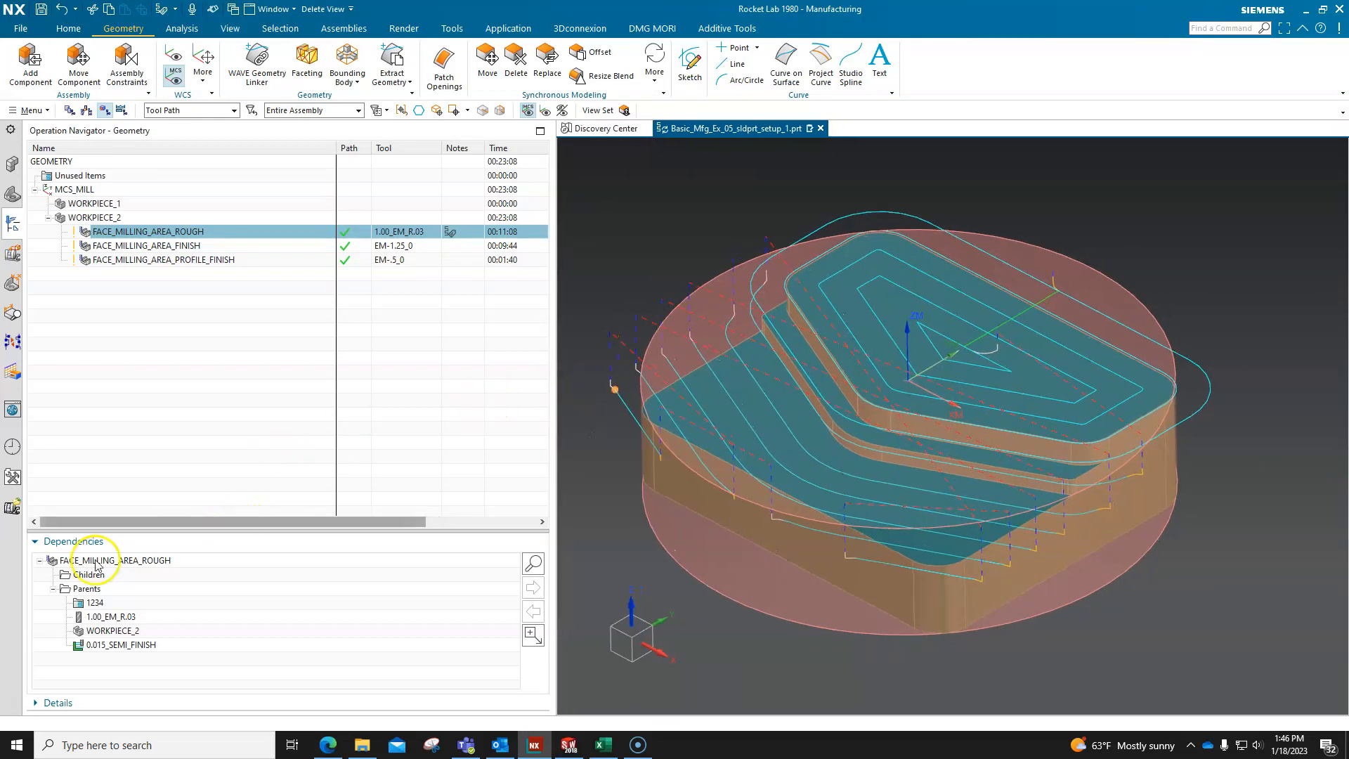